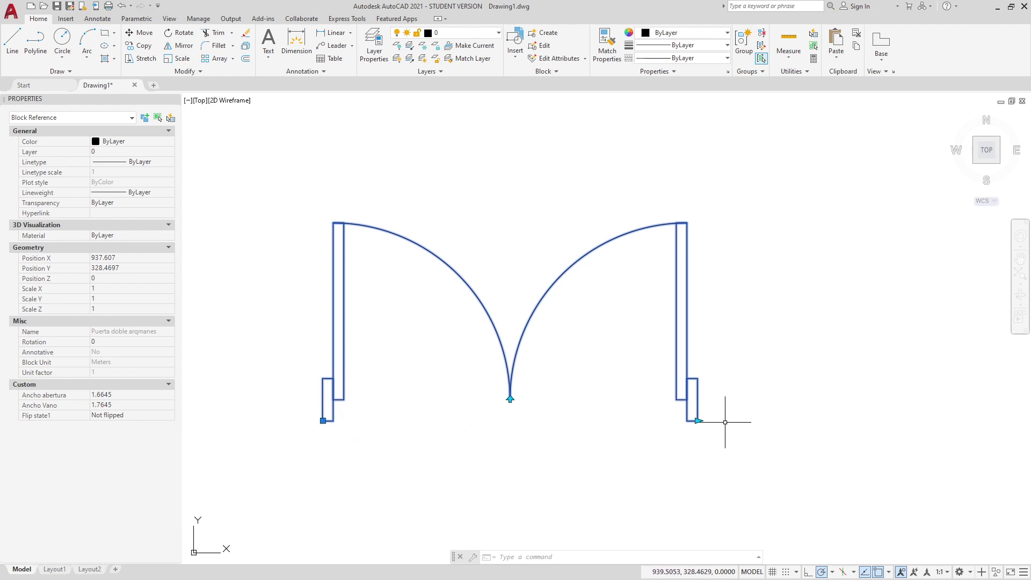
Step: Widen the double door block with its stretch grip, then flip it to the other side
click(697, 421)
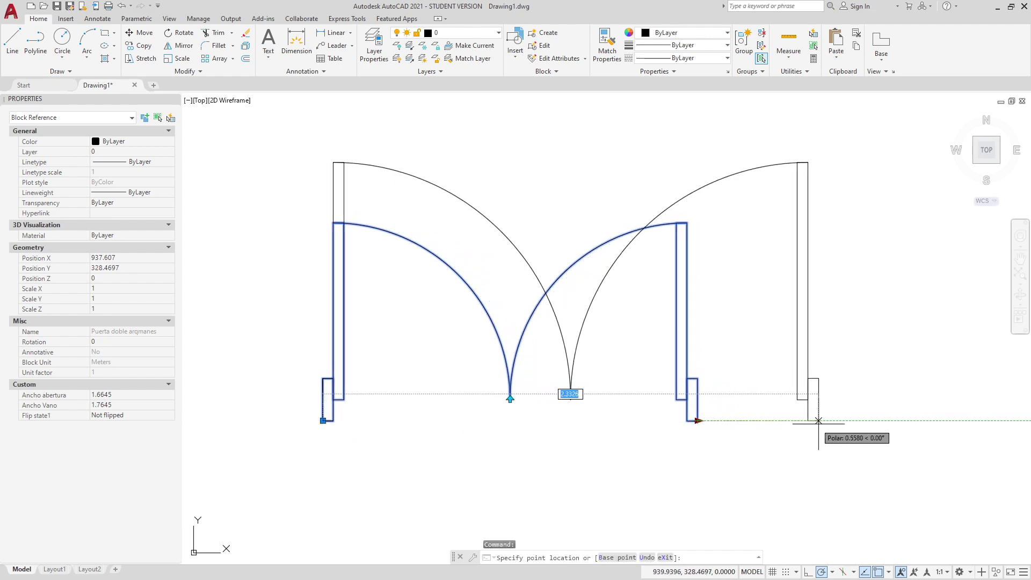
click(824, 423)
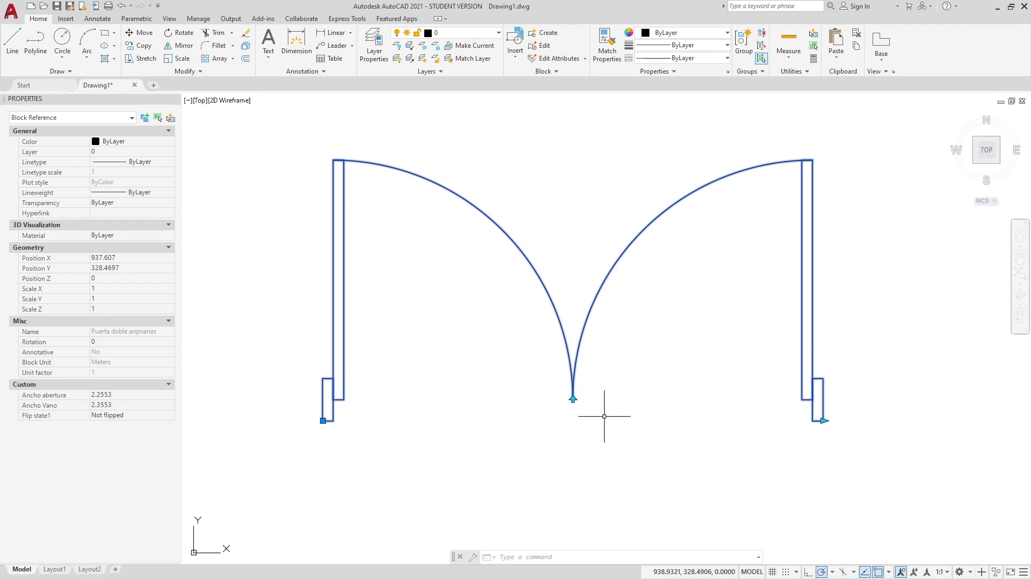
click(573, 400)
scroll(590, 290, down, 2)
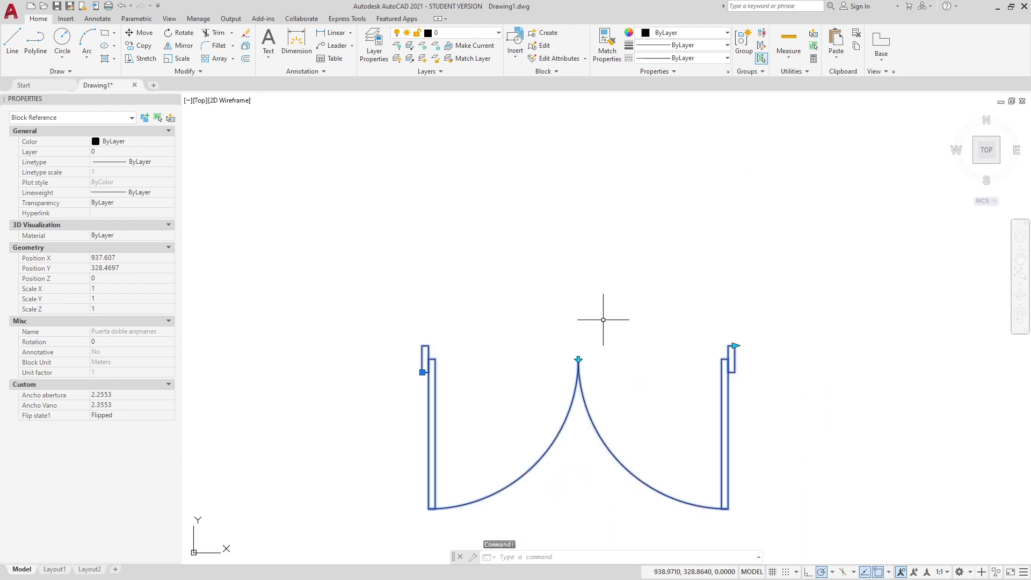
Step: Stretch the flipped door wider, then narrow it to a 1.8417 opening
click(734, 345)
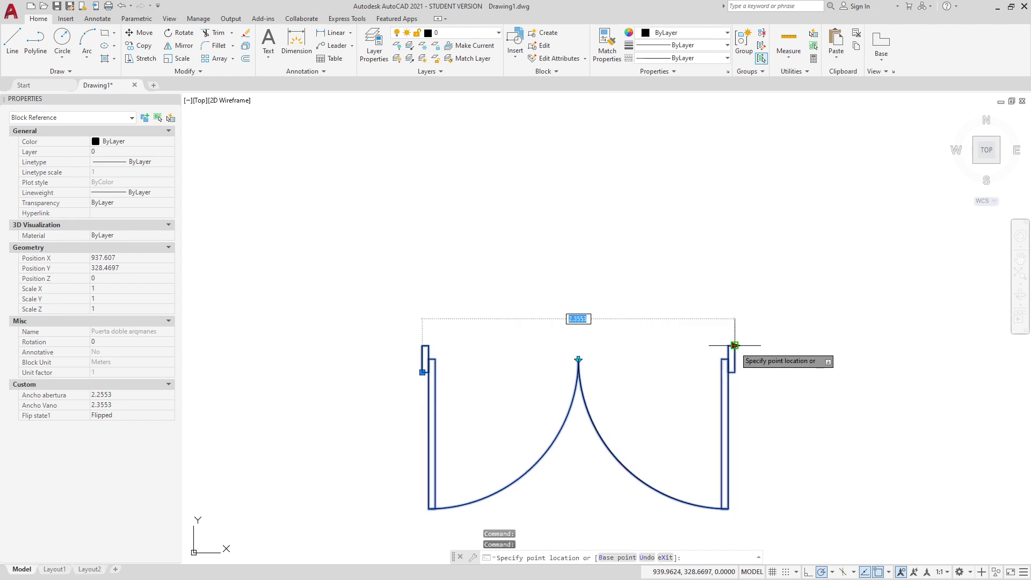
click(779, 346)
click(679, 345)
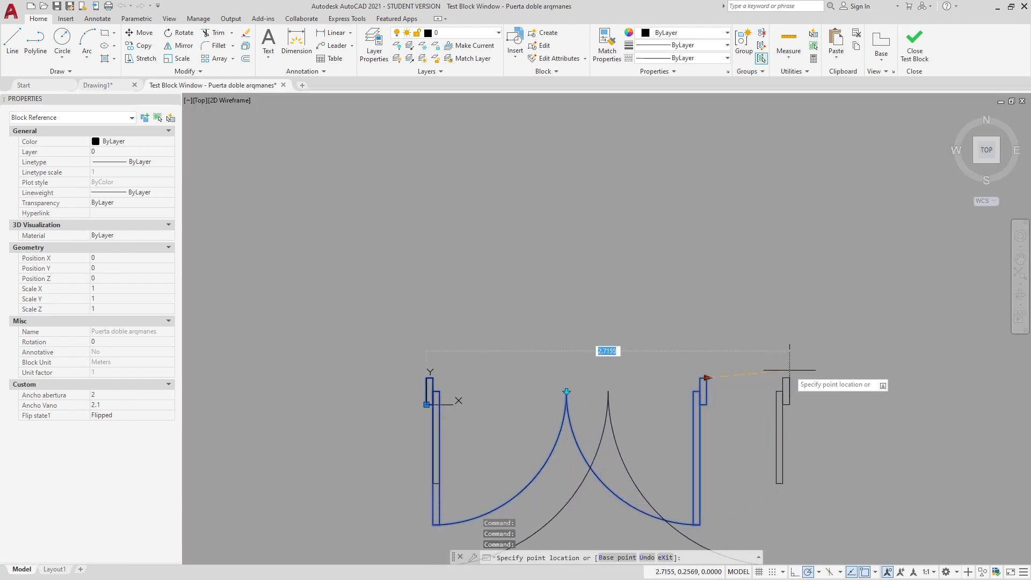
Step: Narrow and widen the door in the Test Block Window, returning to Drawing1 unflipped
click(787, 345)
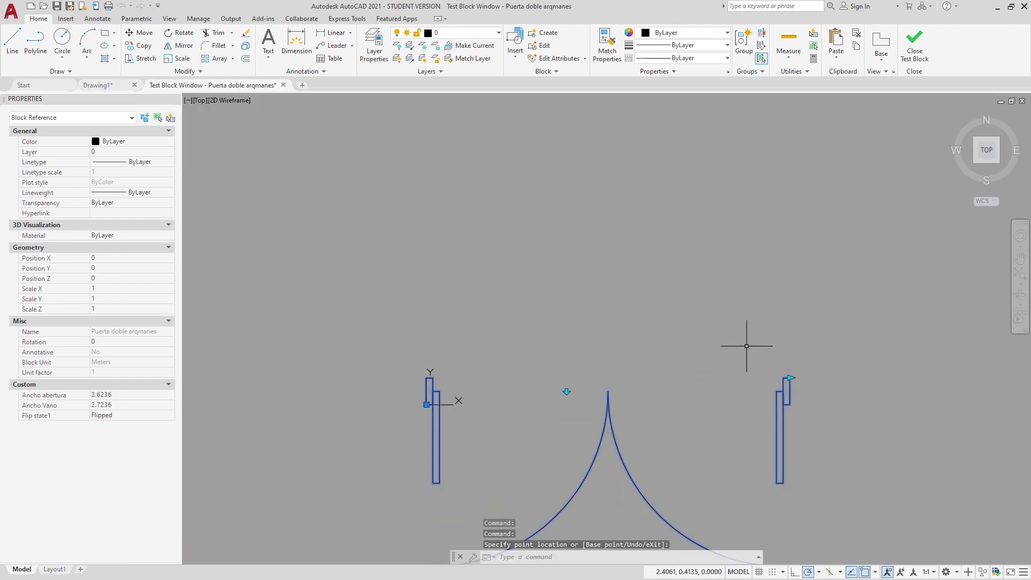
middle_drag(746, 346, 742, 264)
click(638, 266)
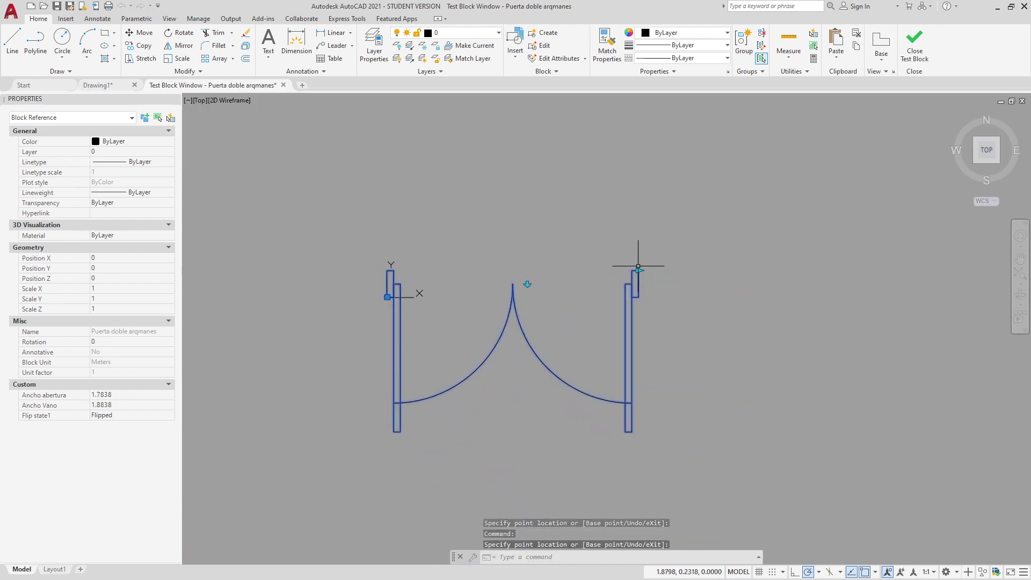
click(748, 271)
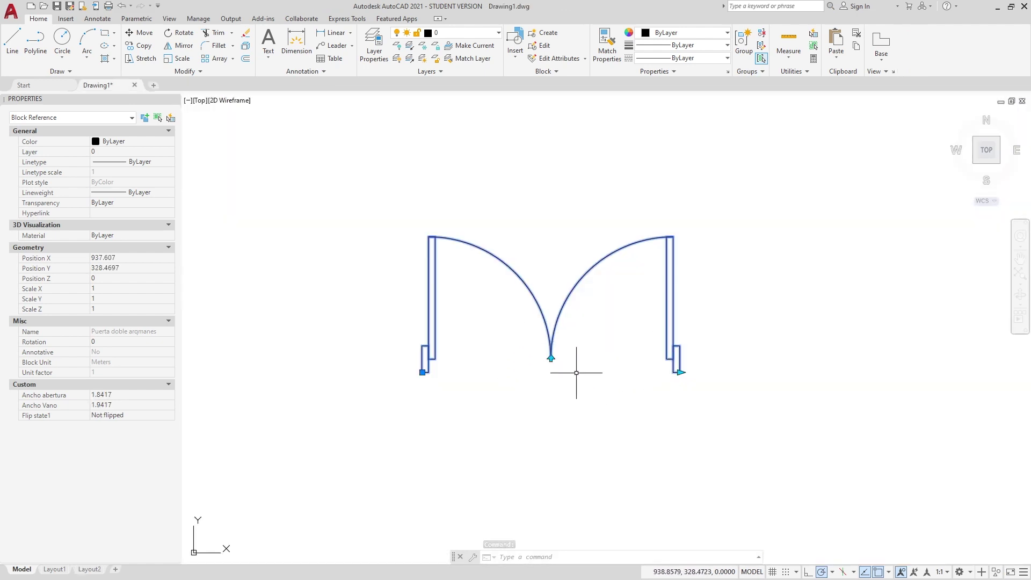
Step: Stretch the door block wider, then narrow it back to a 1.8296 opening
click(680, 371)
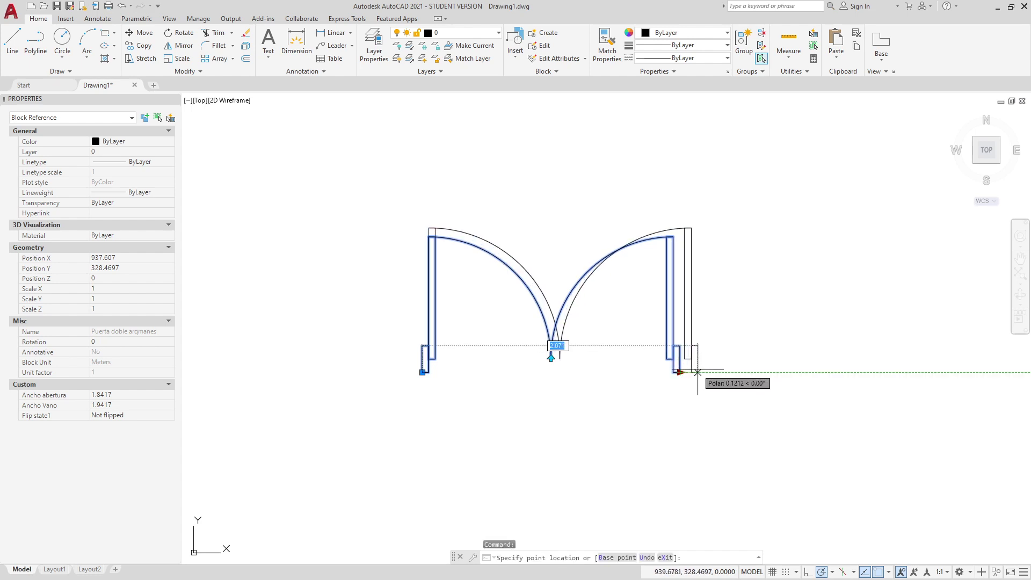
click(764, 368)
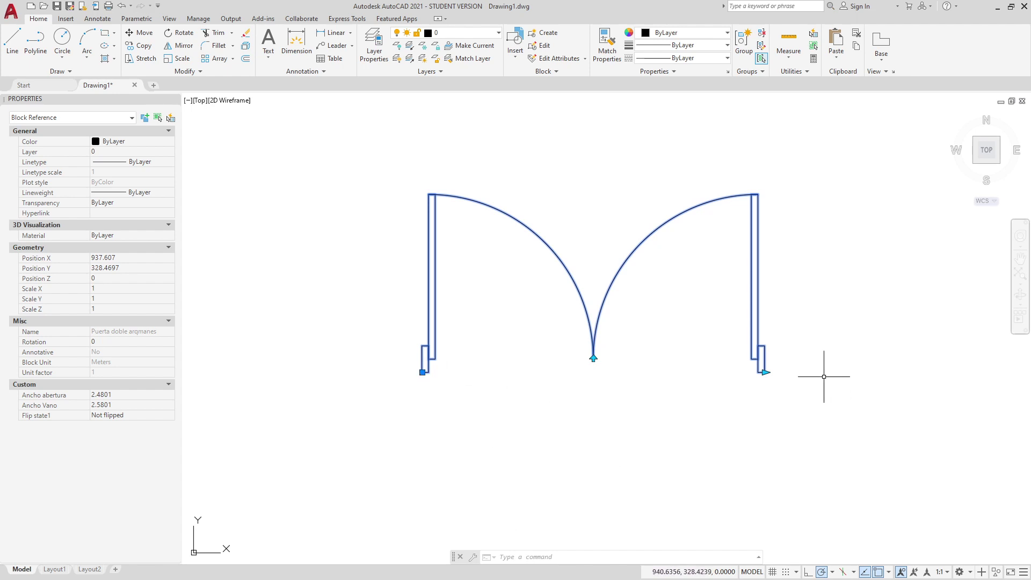
click(765, 372)
click(680, 367)
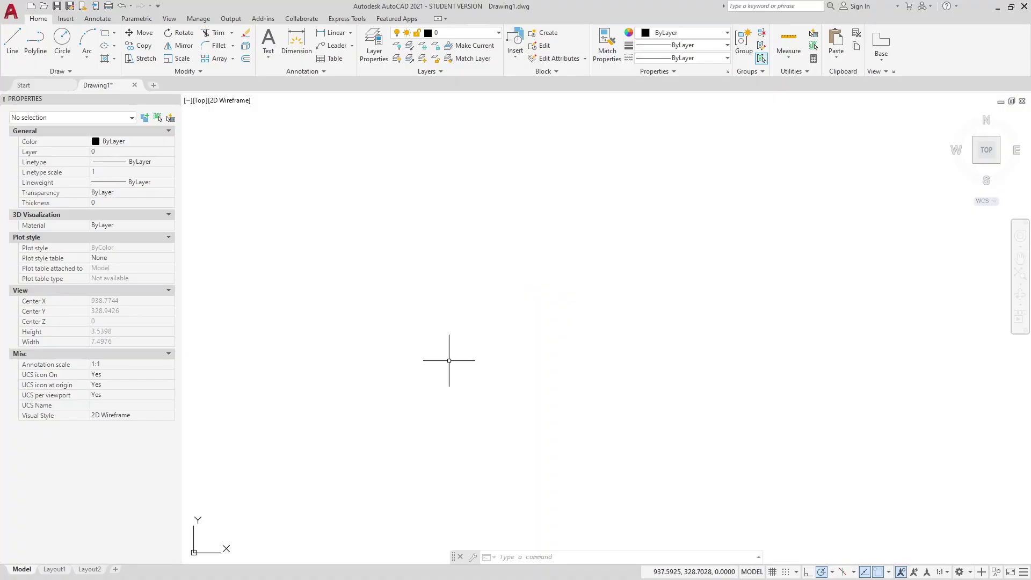
text(rec)
Step: Draw the door leaf as a rectangle @0.05,1 from a picked corner
key(Return)
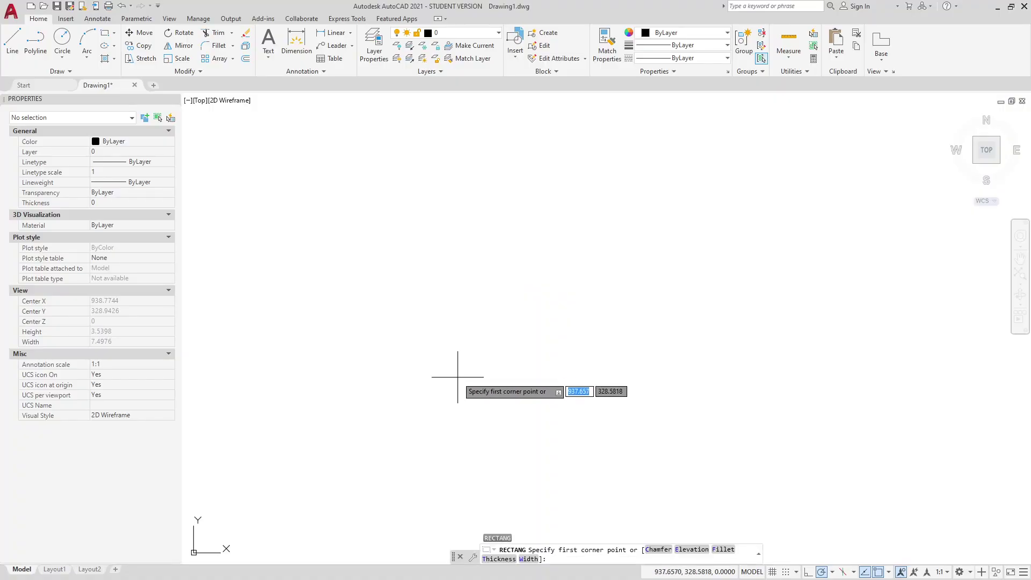
click(457, 378)
text(0.05)
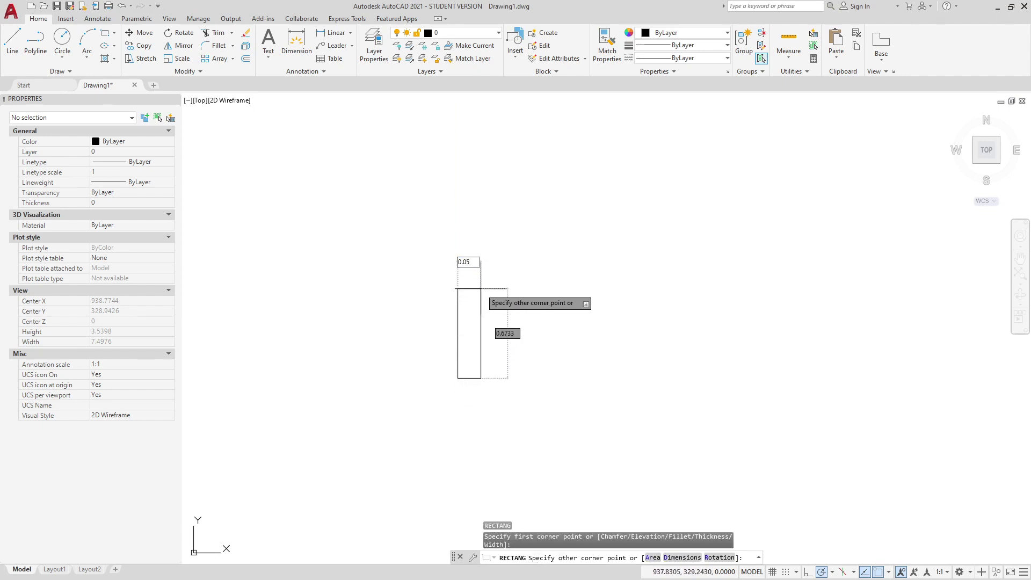
key(Tab)
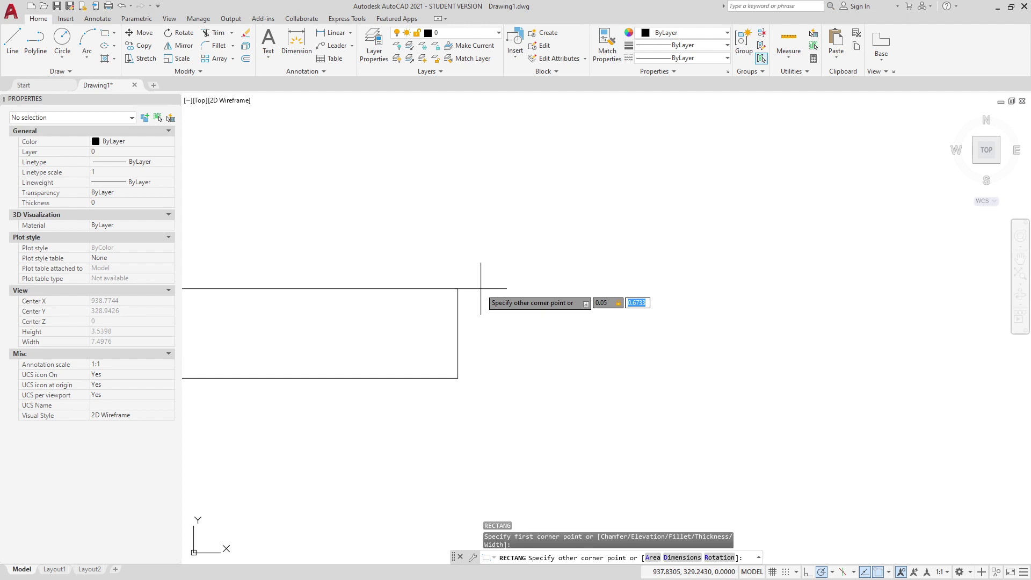
text(1)
key(Return)
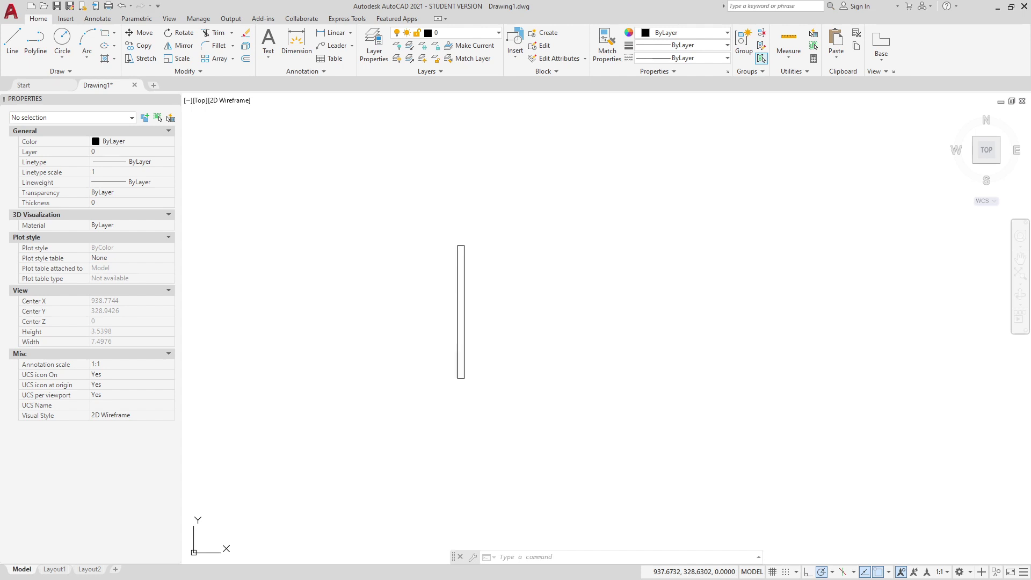
Step: Draw a quarter-circle swing arc centred at the leaf's bottom, from its top to the right
text(arc)
key(Return)
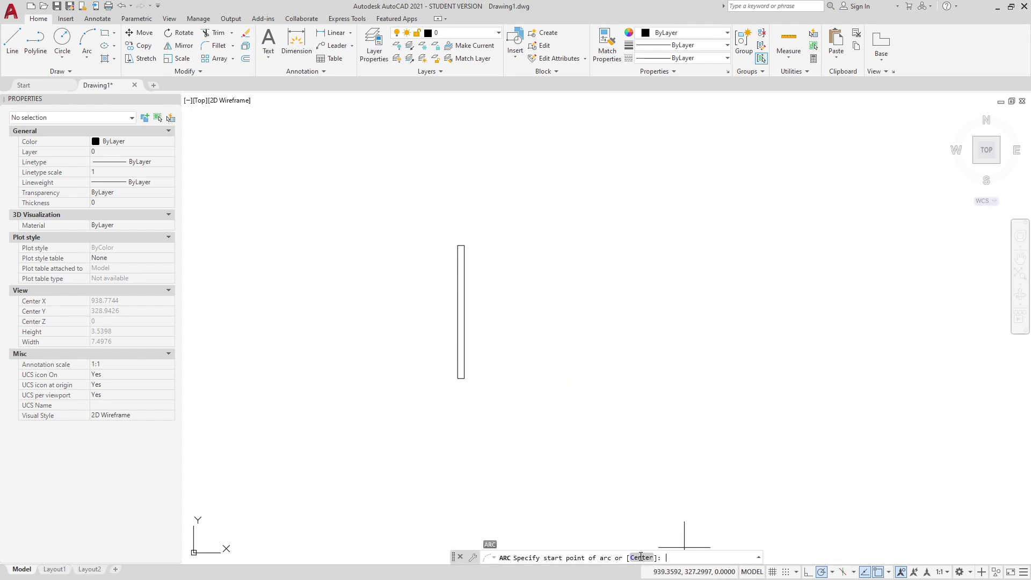
click(640, 557)
click(458, 378)
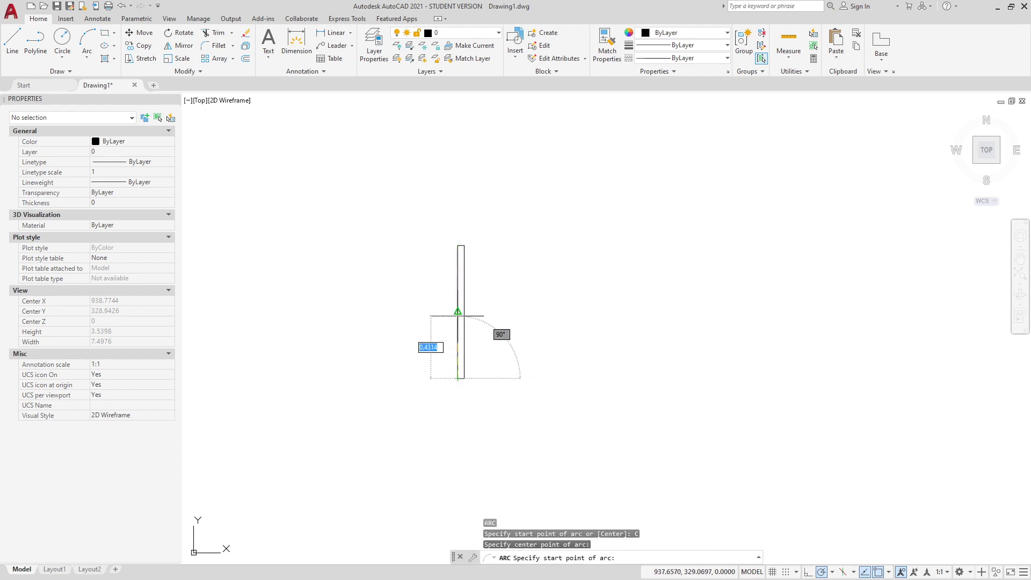
click(458, 246)
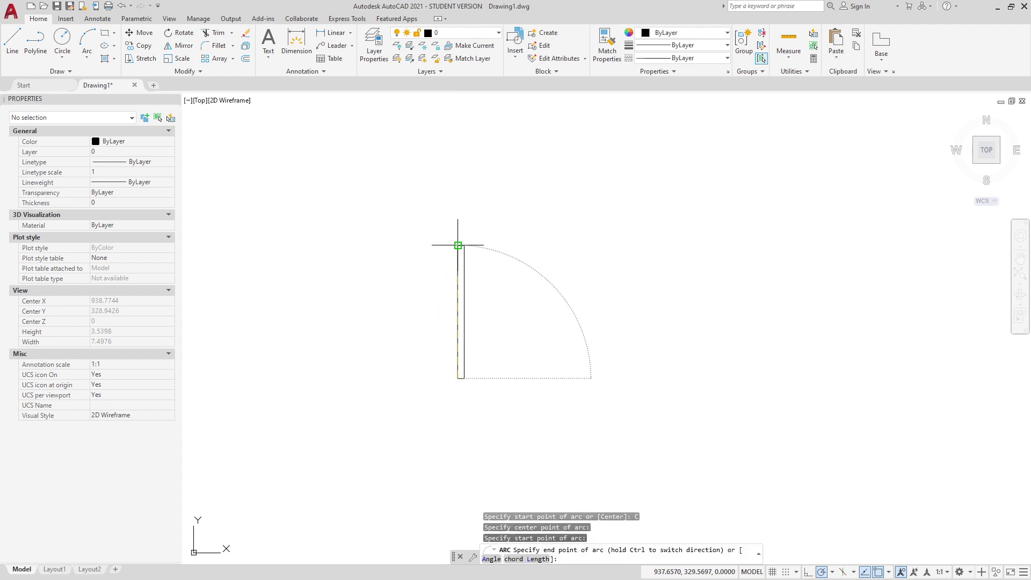
click(590, 378)
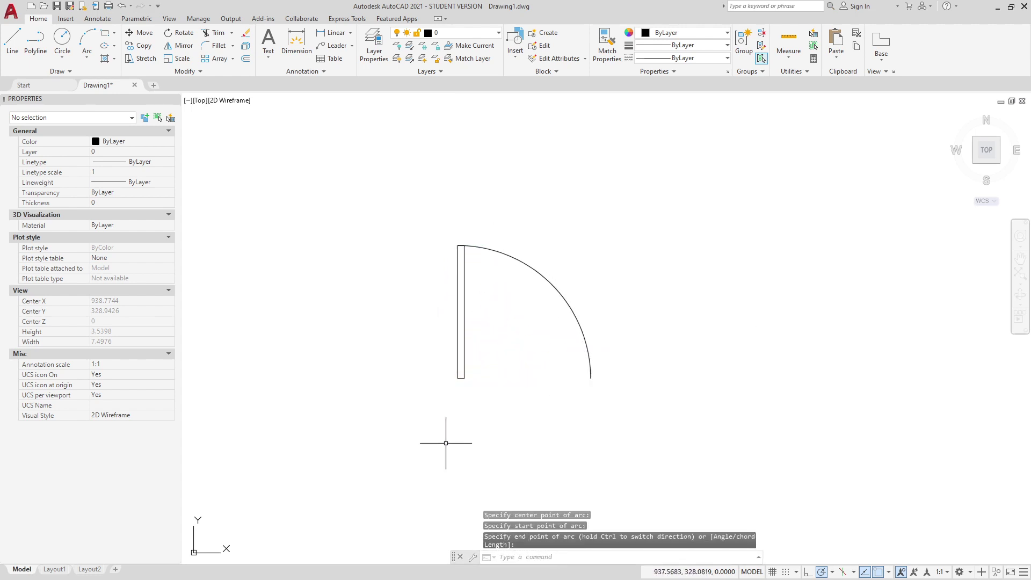
Step: Mirror the leaf and arc about a vertical line at the arc's end, keeping the originals
text(mi)
key(Return)
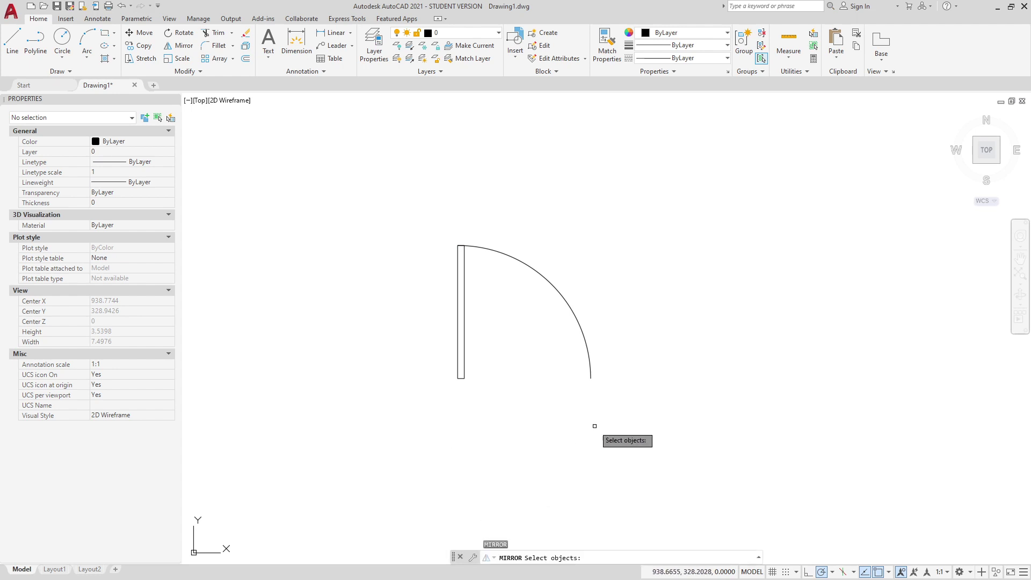
click(617, 417)
click(472, 221)
key(Return)
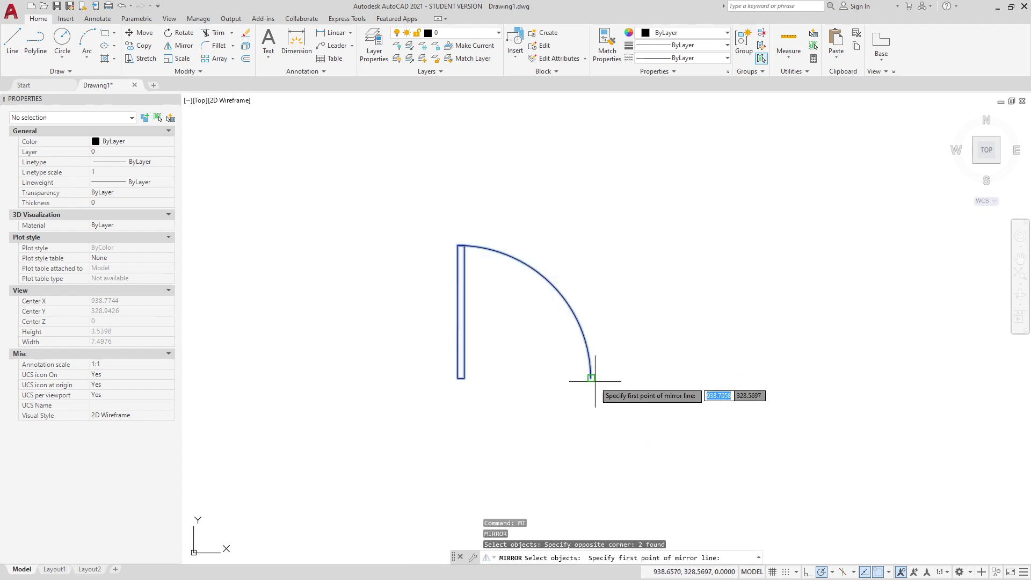
click(591, 378)
click(592, 214)
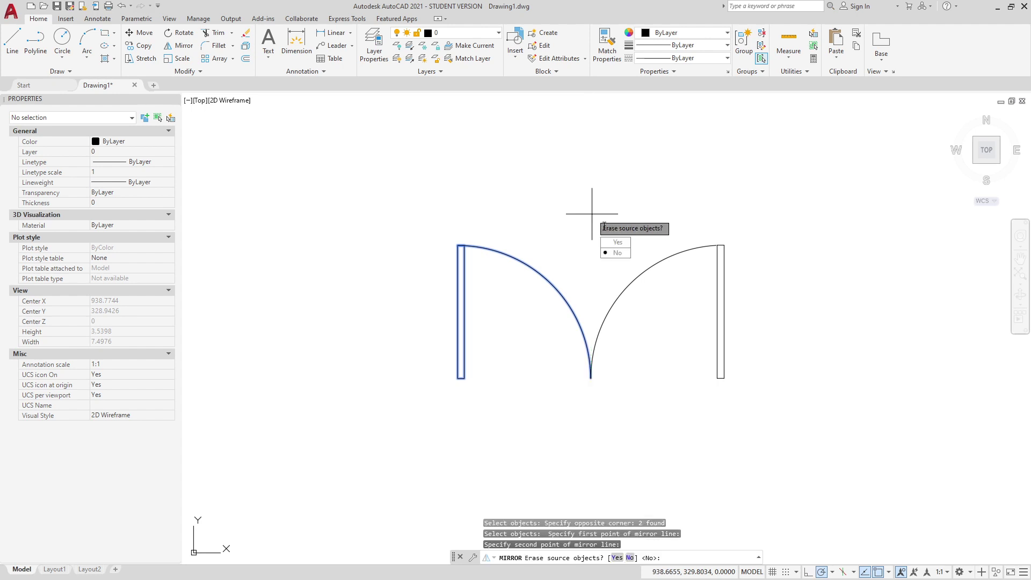
key(Down)
key(Return)
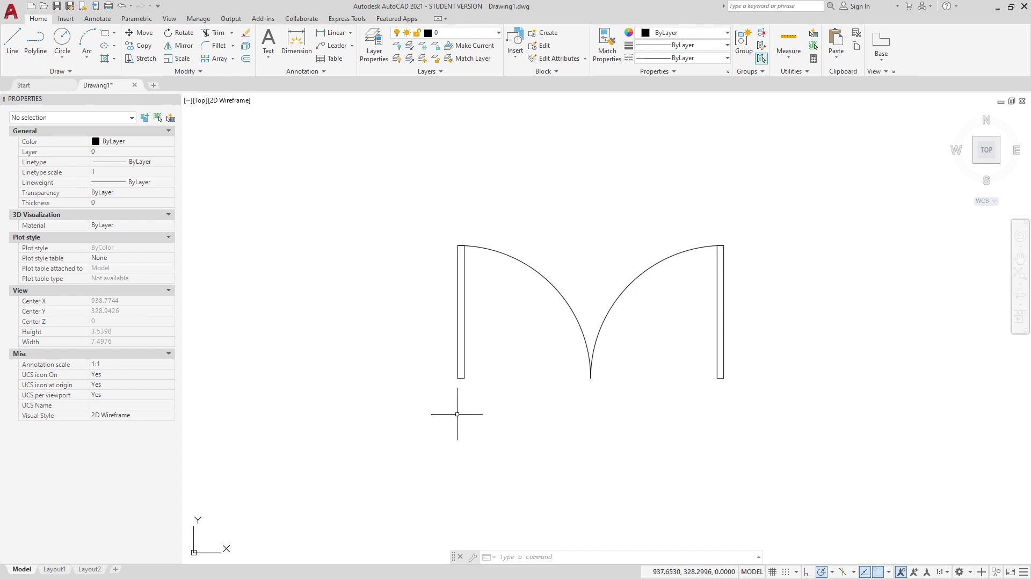
Step: Draw a small rectangle below the left jamb, first corner 0.1 from its end, 0.2 tall
text(rec)
key(Return)
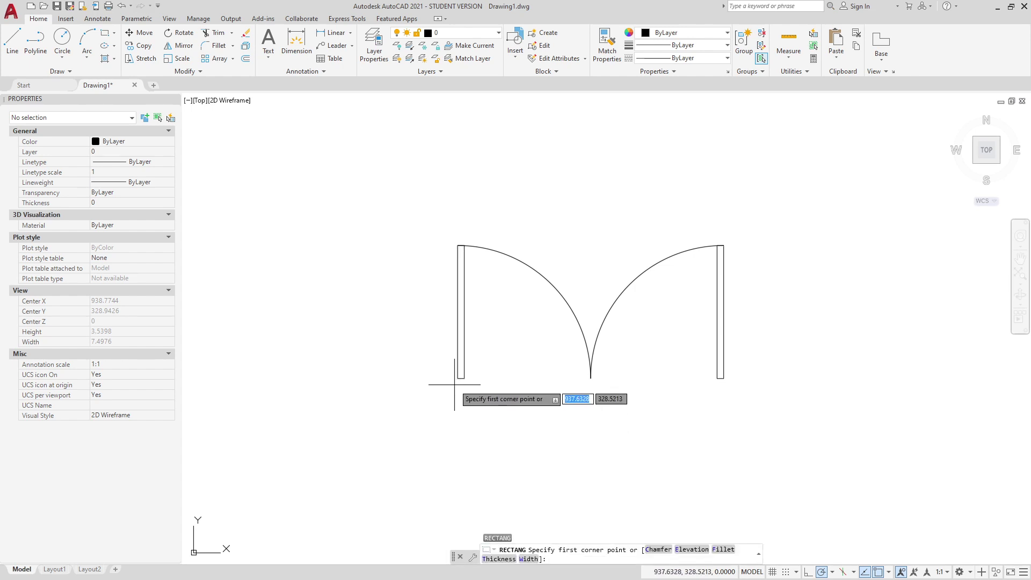
text(0.1)
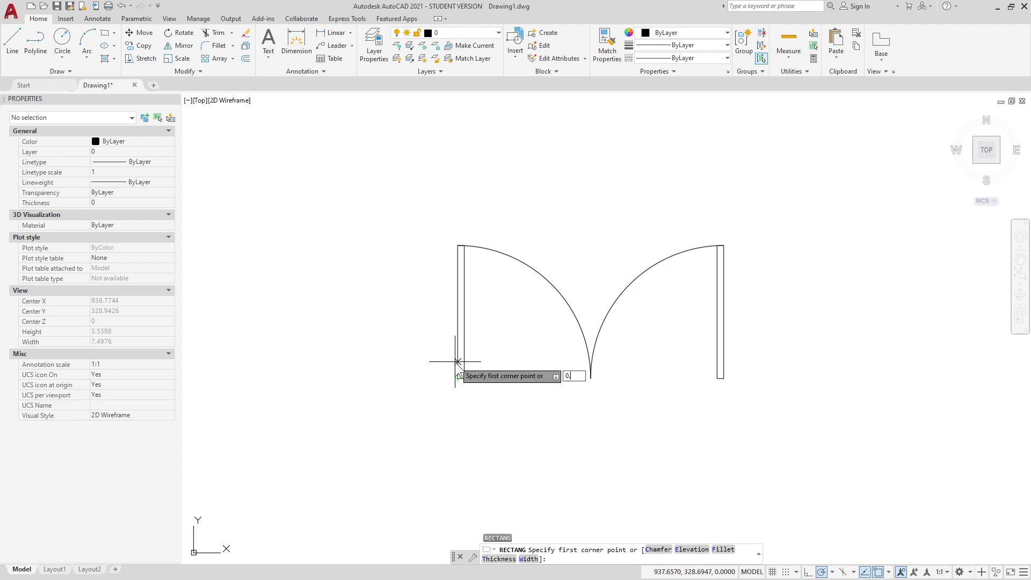
key(Return)
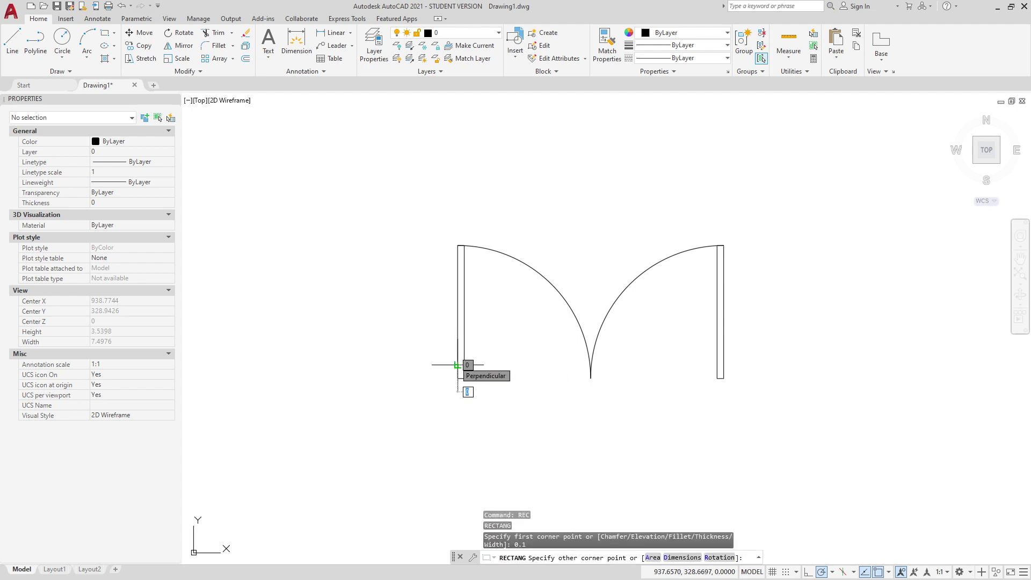
text(0.05)
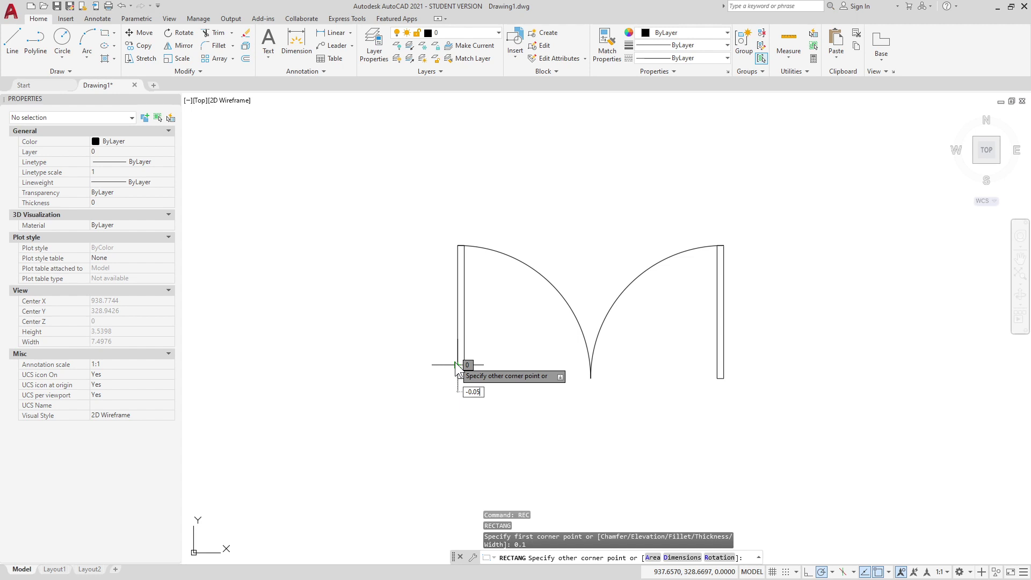
key(Tab)
text(0.2)
key(Return)
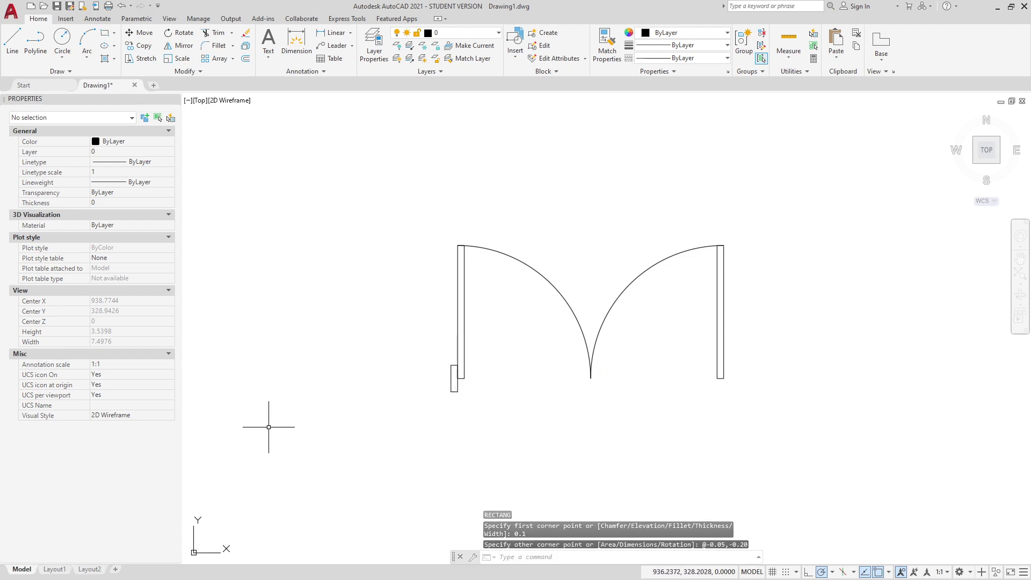
Step: Mirror the small rectangle about a vertical line through the door centre, keeping the original
key(Return)
click(454, 379)
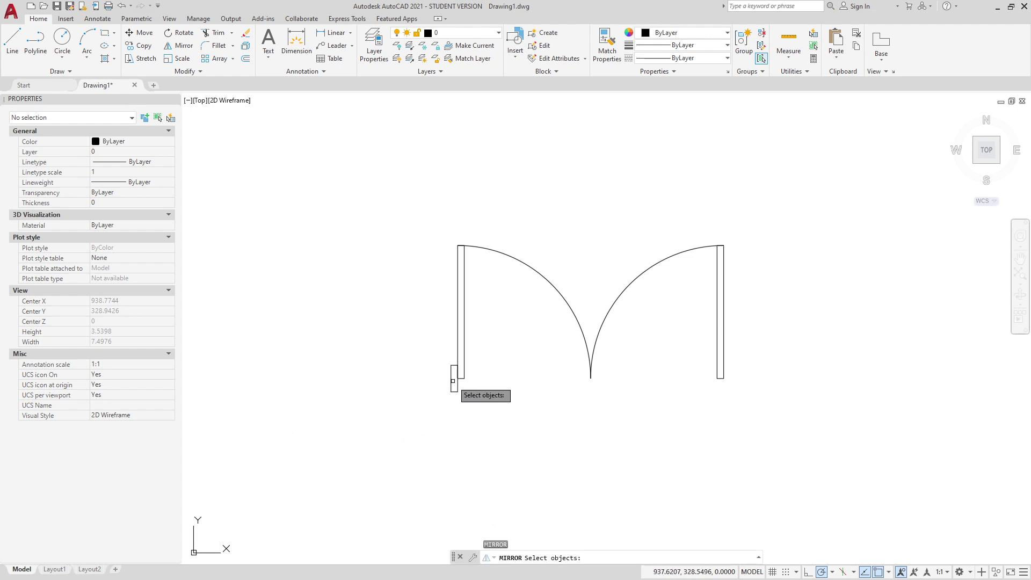
key(Return)
click(591, 377)
click(594, 472)
text(n)
key(Return)
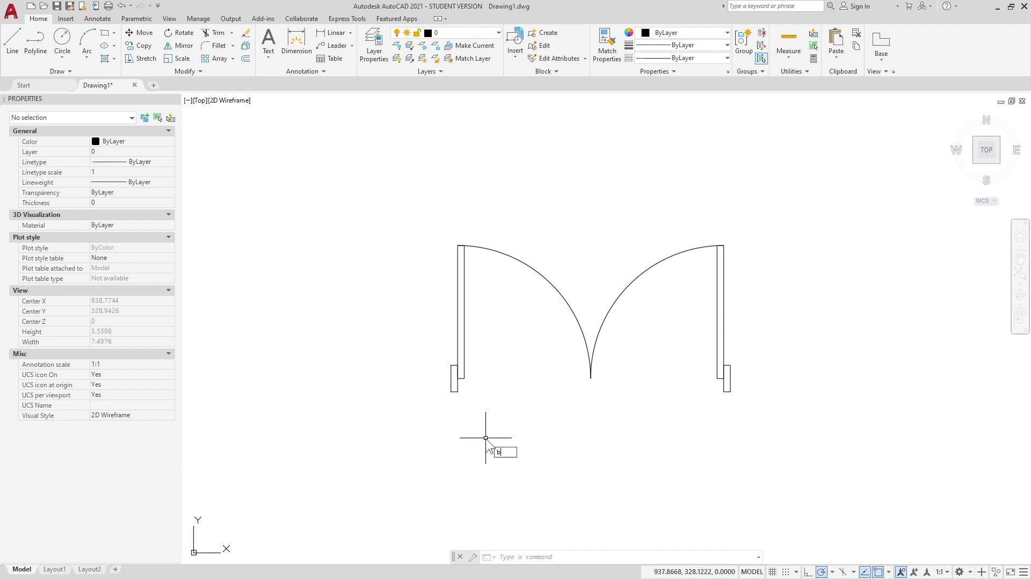
Step: Create block 'Puerta doble arqmanes' from the six objects, based at the lower-left jamb corner, opening in Block Editor
text(Puerta doble arqmanes)
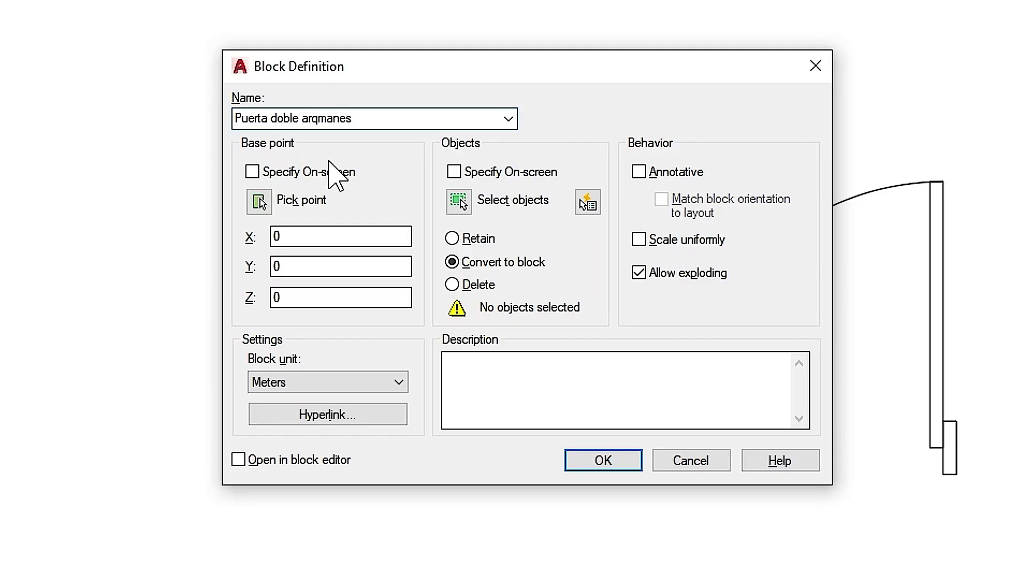
click(258, 203)
click(397, 472)
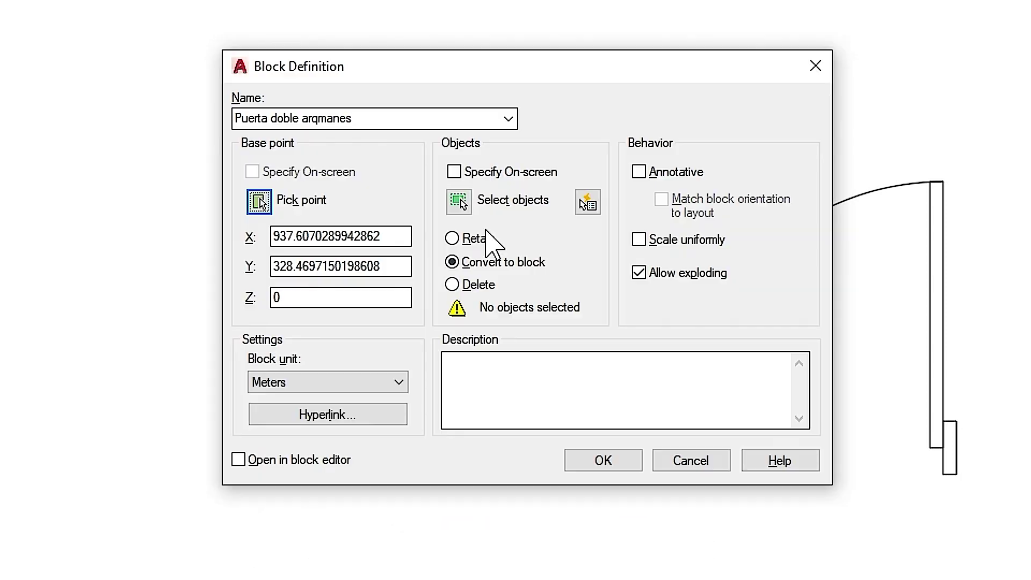
click(459, 202)
click(1025, 575)
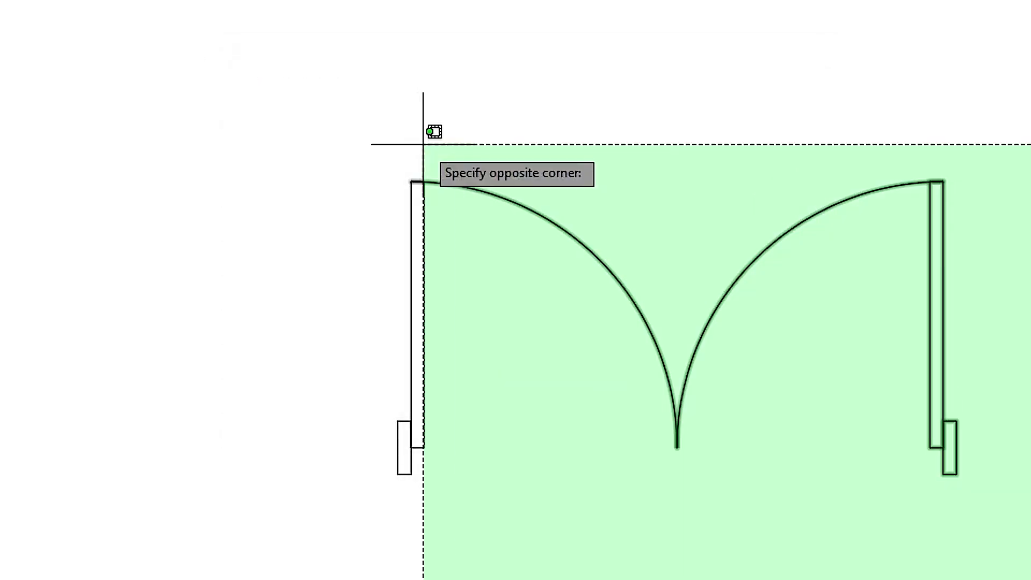
click(423, 144)
key(Return)
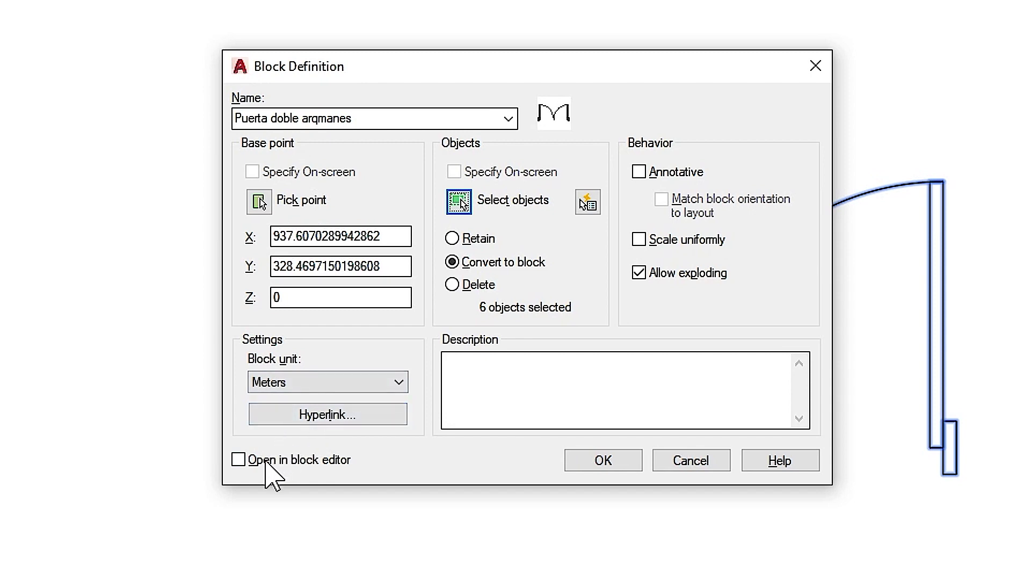
click(265, 461)
click(599, 461)
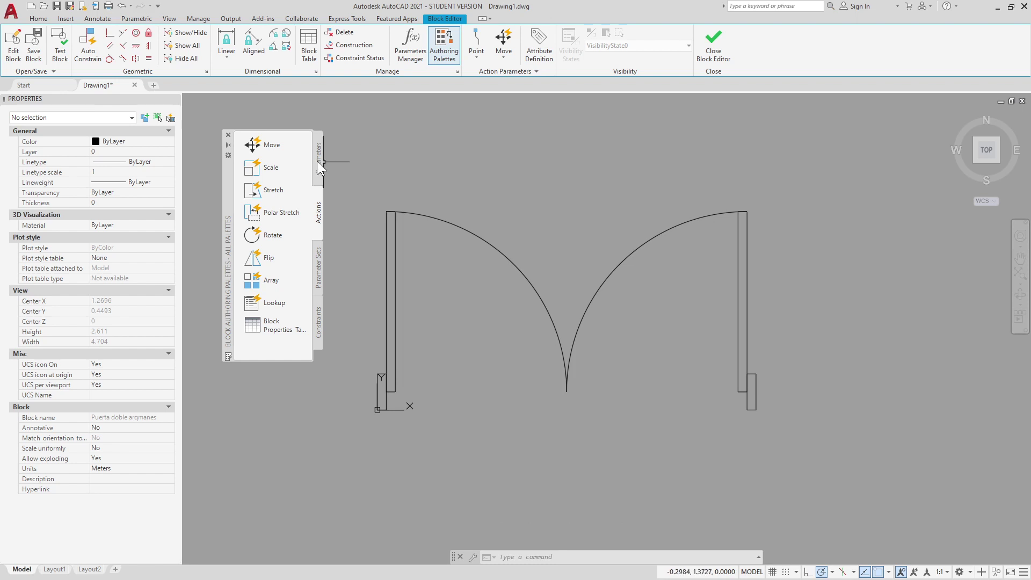
Step: Add a linear parameter spanning the two leaf bases across the 2-unit opening
click(318, 159)
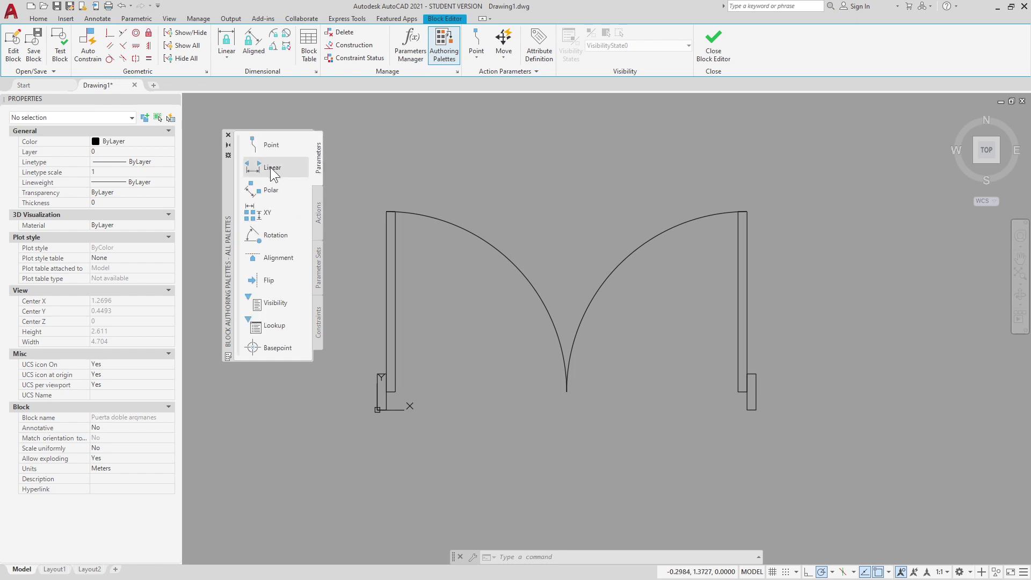
click(252, 169)
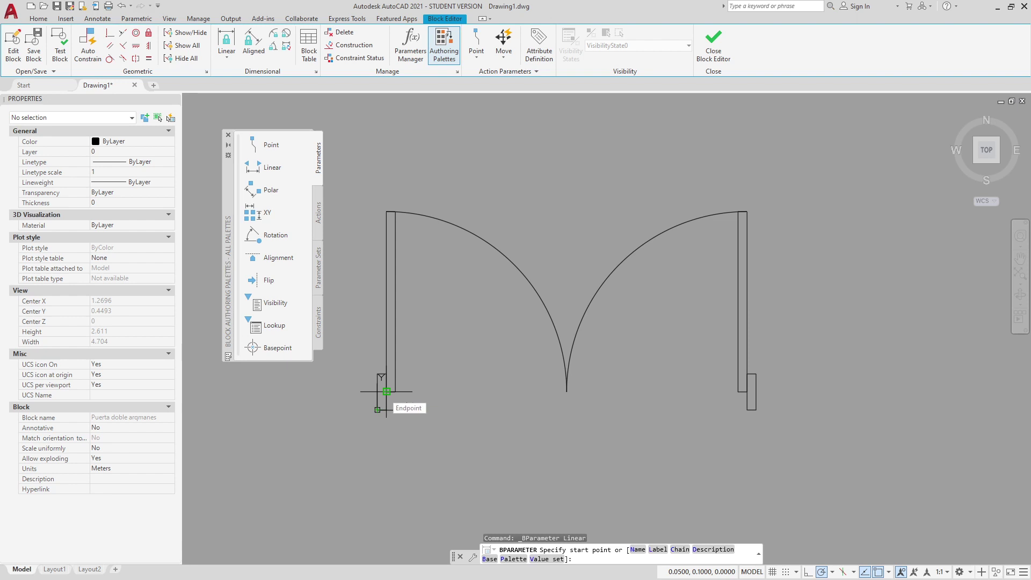
click(386, 391)
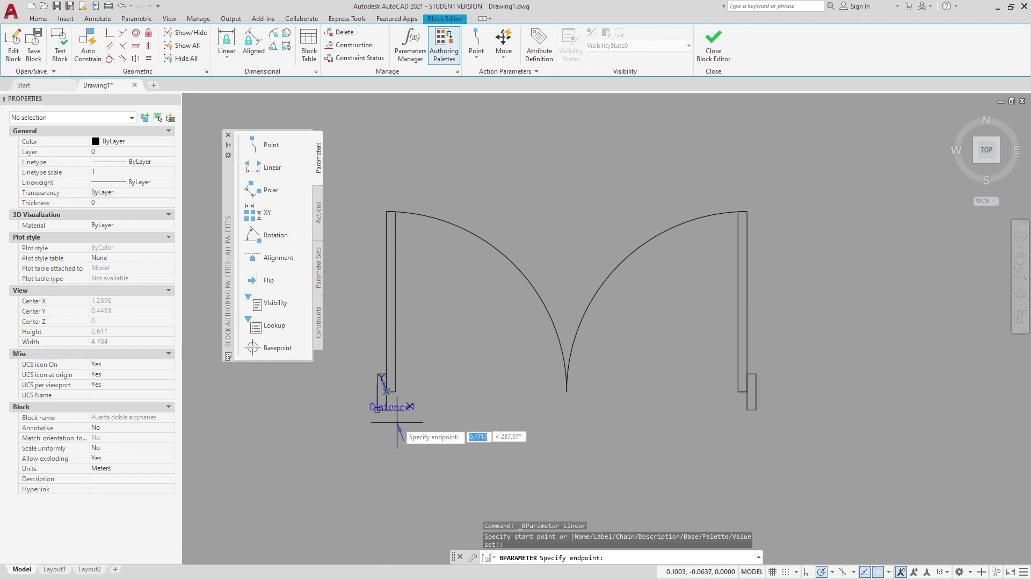
click(731, 391)
click(567, 433)
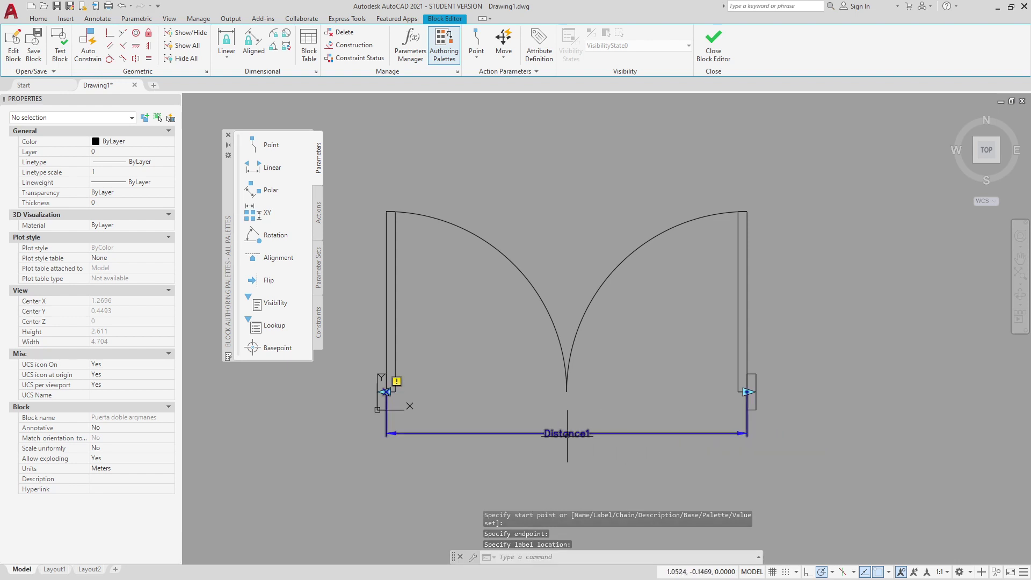
Step: Rename the parameter's distance name to 'Ancho abertura'
click(563, 434)
click(129, 259)
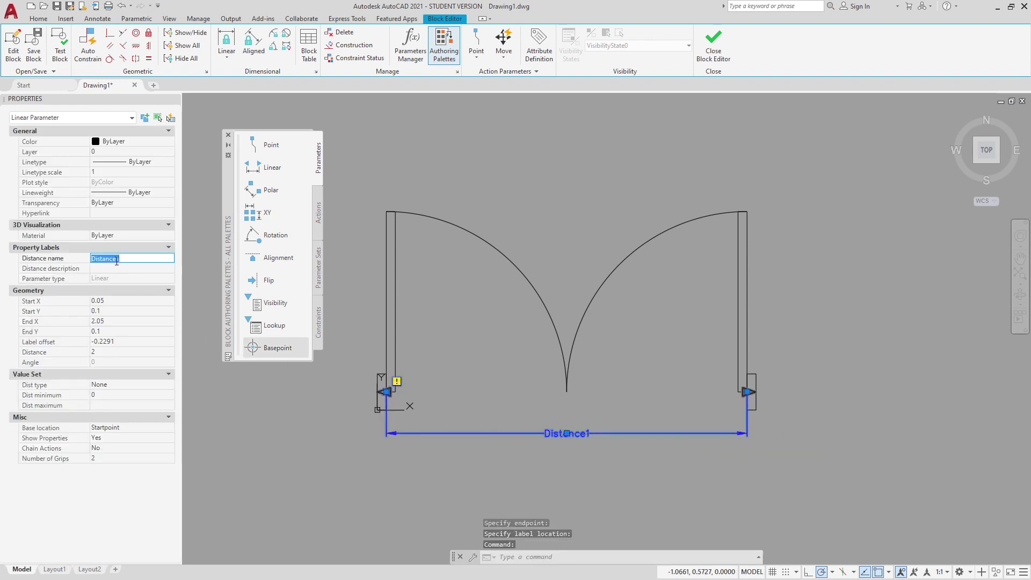
text(Ancho abertura)
key(Return)
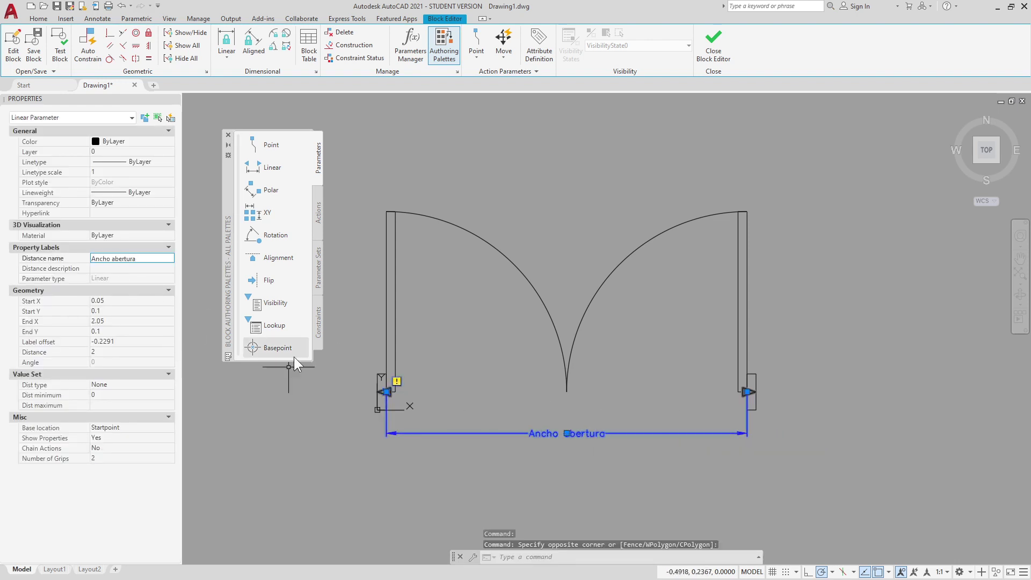
click(271, 167)
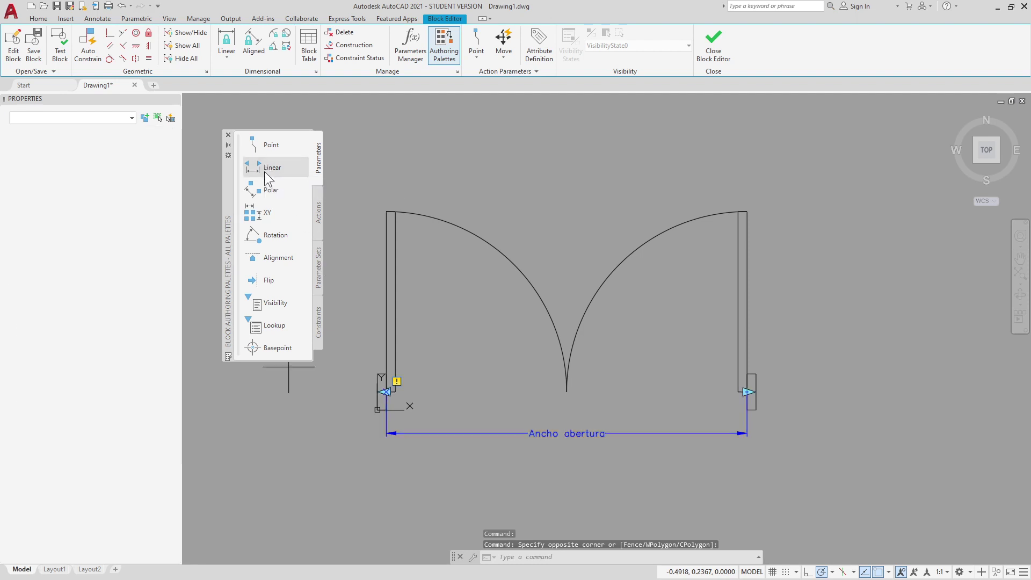
Step: Add a second linear parameter 'Ancho Vano' across the 2.1-unit outer lower corners
click(378, 409)
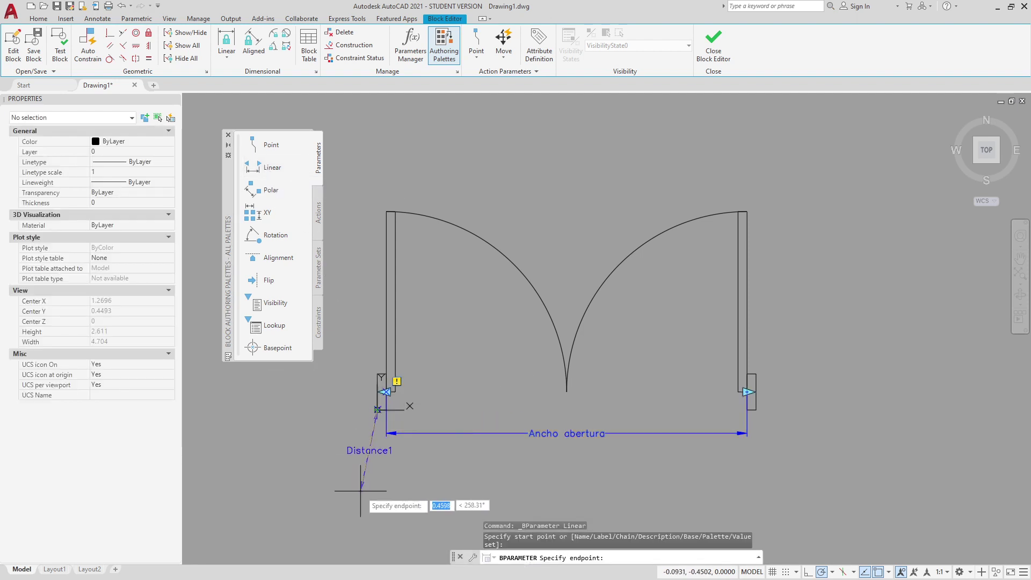
click(756, 409)
click(756, 456)
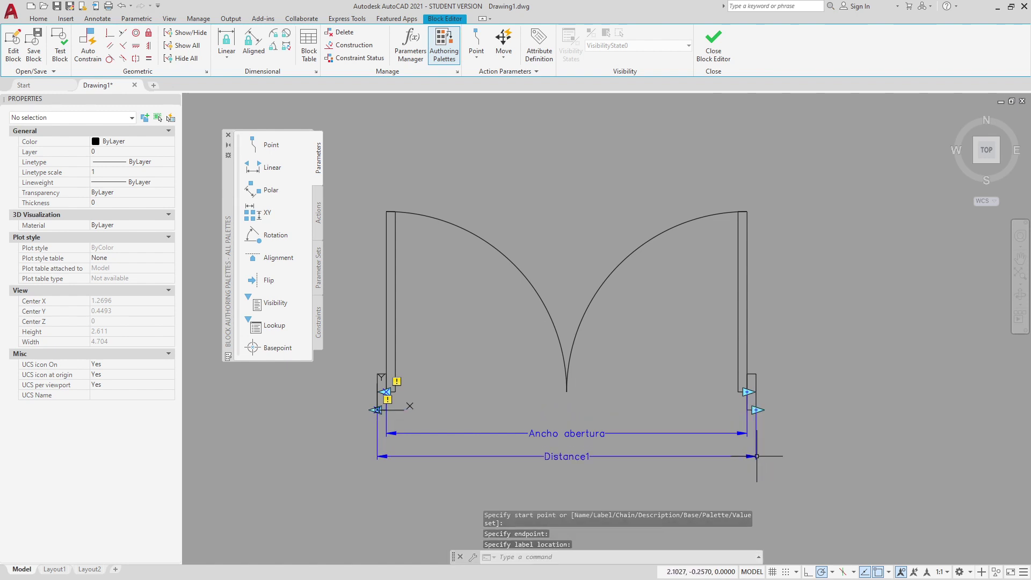
click(604, 461)
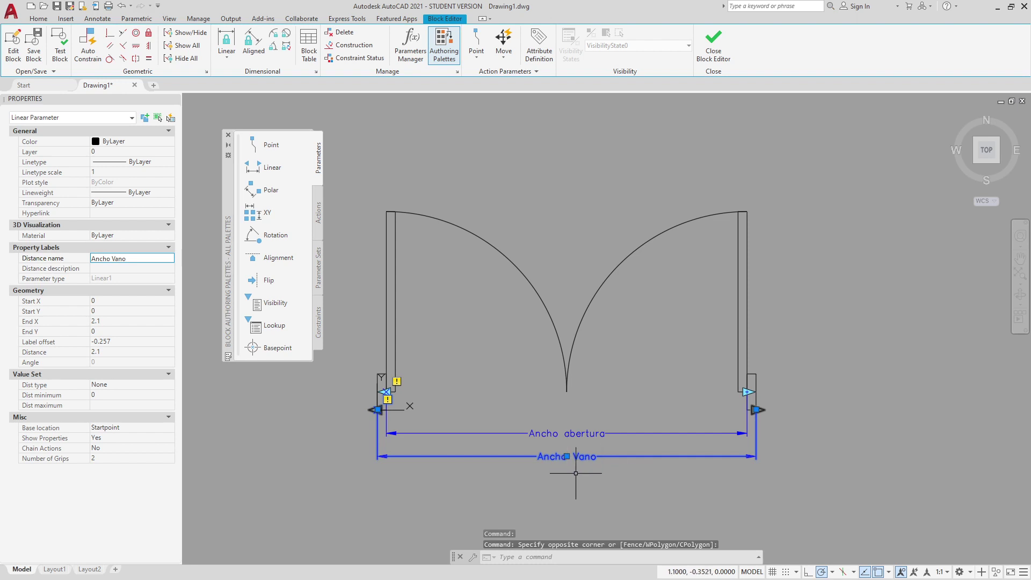
Step: Set Number of Grips to 1 for both width parameters
click(644, 436)
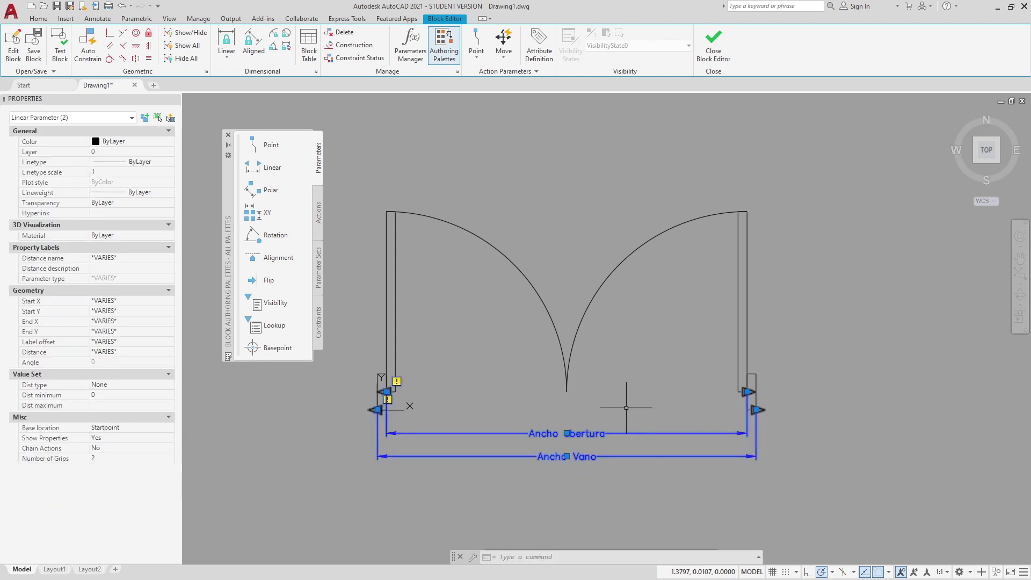
click(146, 460)
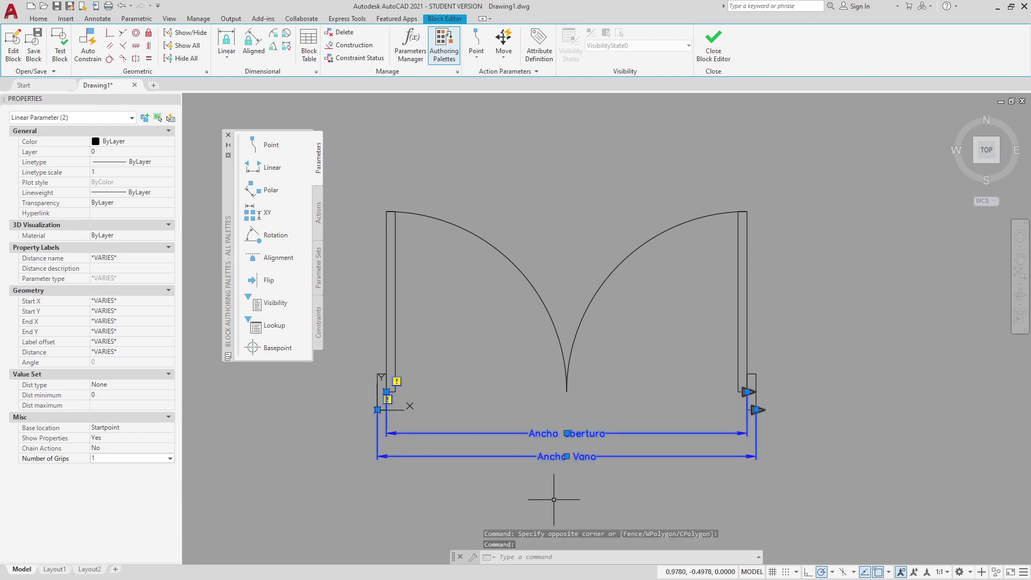
key(Escape)
key(Escape)
key(Escape)
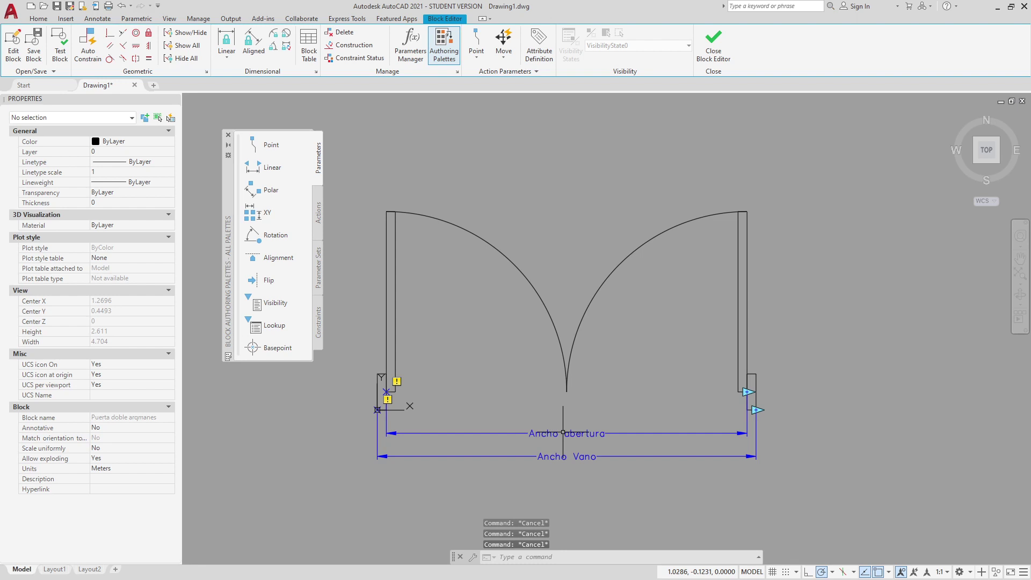
Step: Add a Move action on Ancho abertura's right end point that moves the right door leaf
click(317, 212)
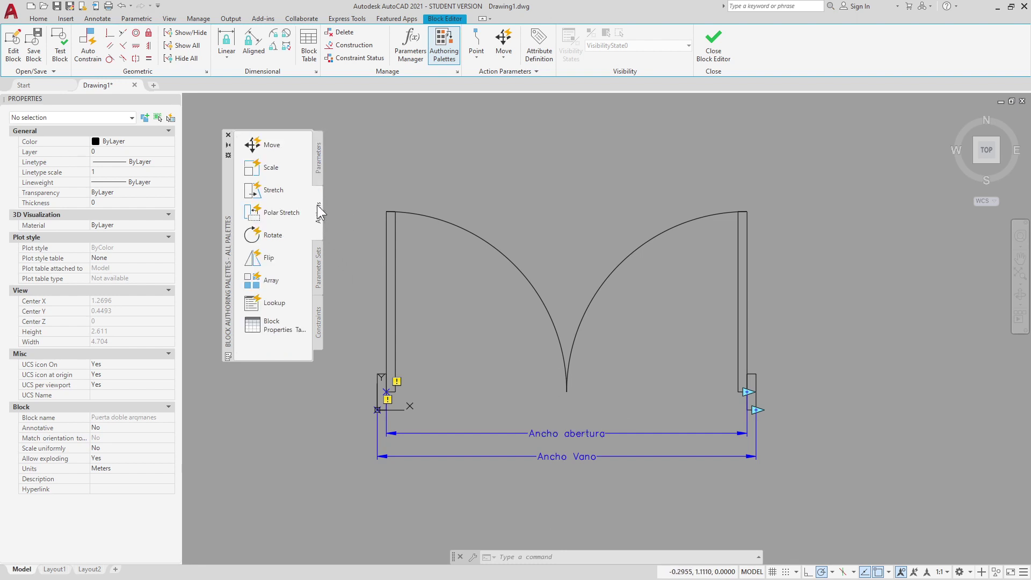
click(266, 151)
click(722, 433)
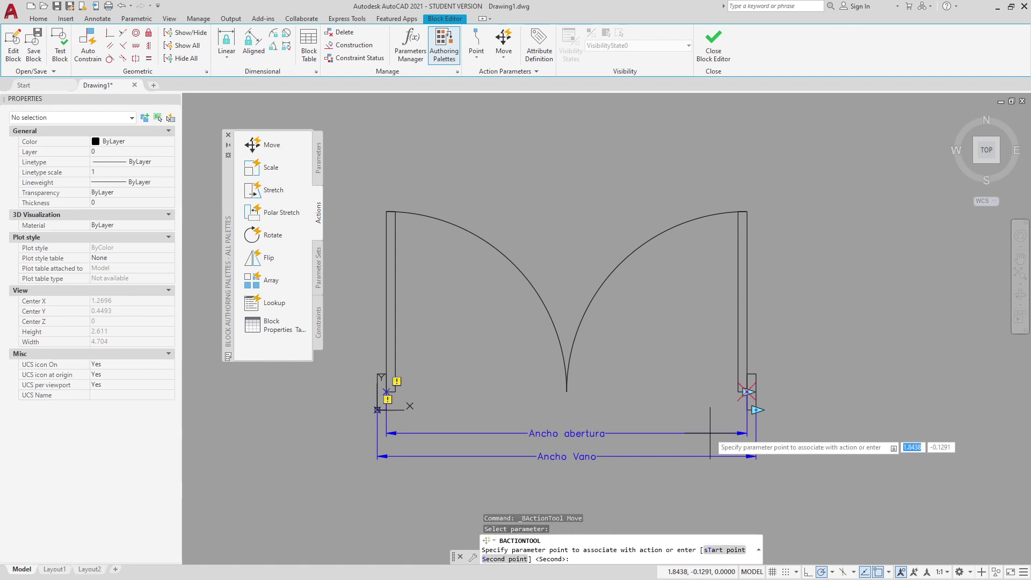
click(748, 391)
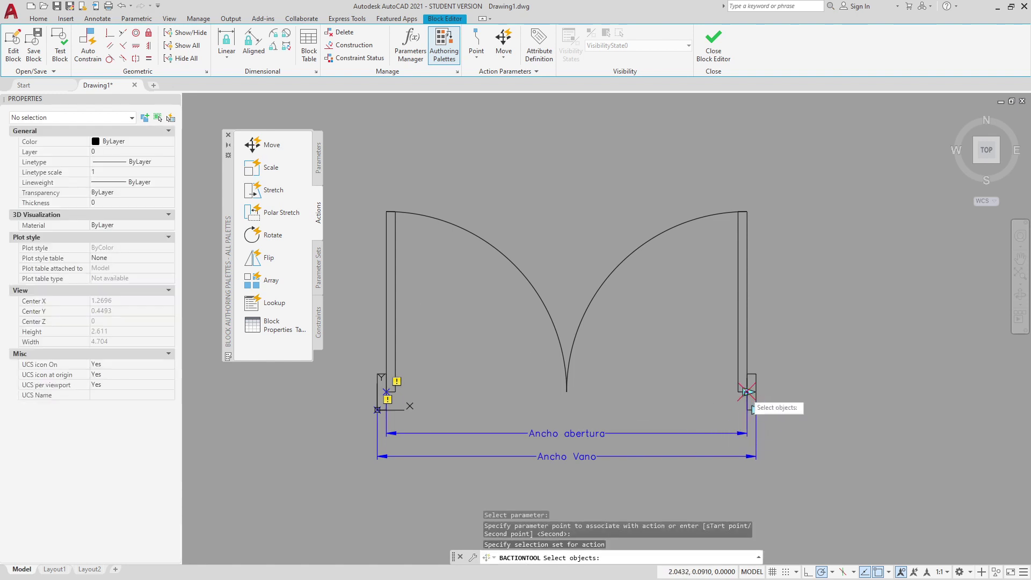
click(760, 312)
click(733, 279)
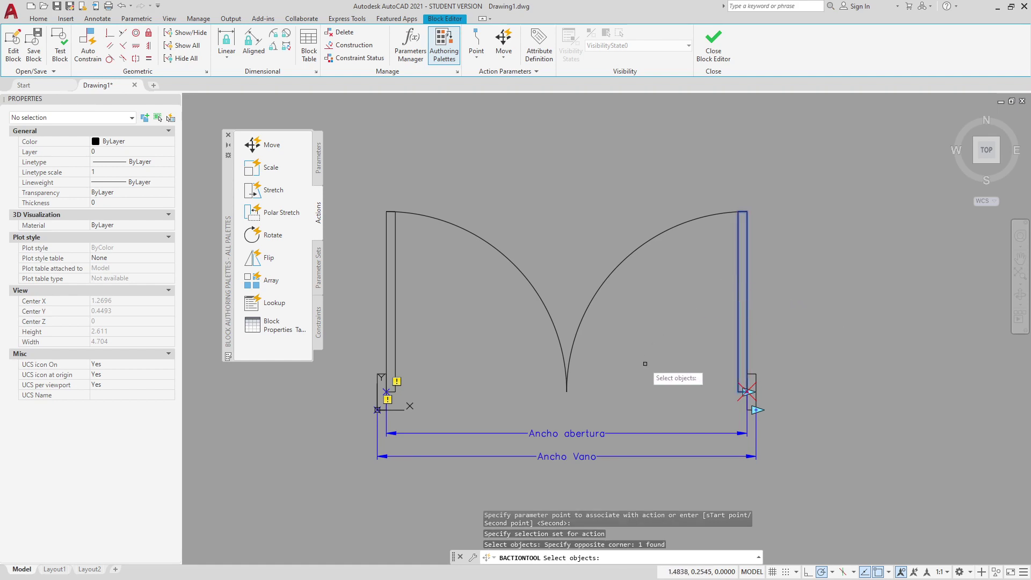
key(Return)
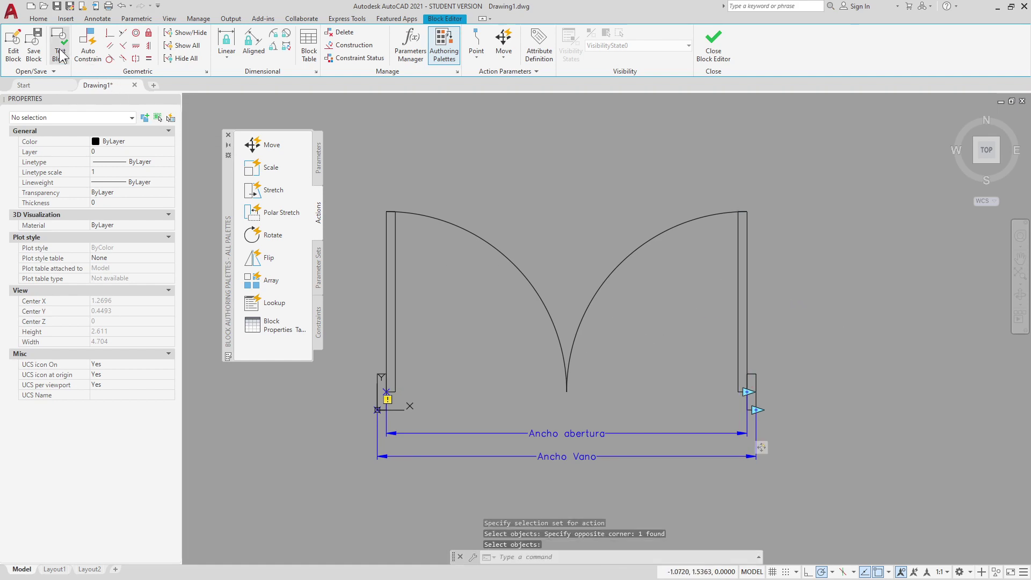
Step: Try the right leaf's Move action by dragging the width grip in the test window, then return to the Block Editor
click(60, 52)
click(682, 269)
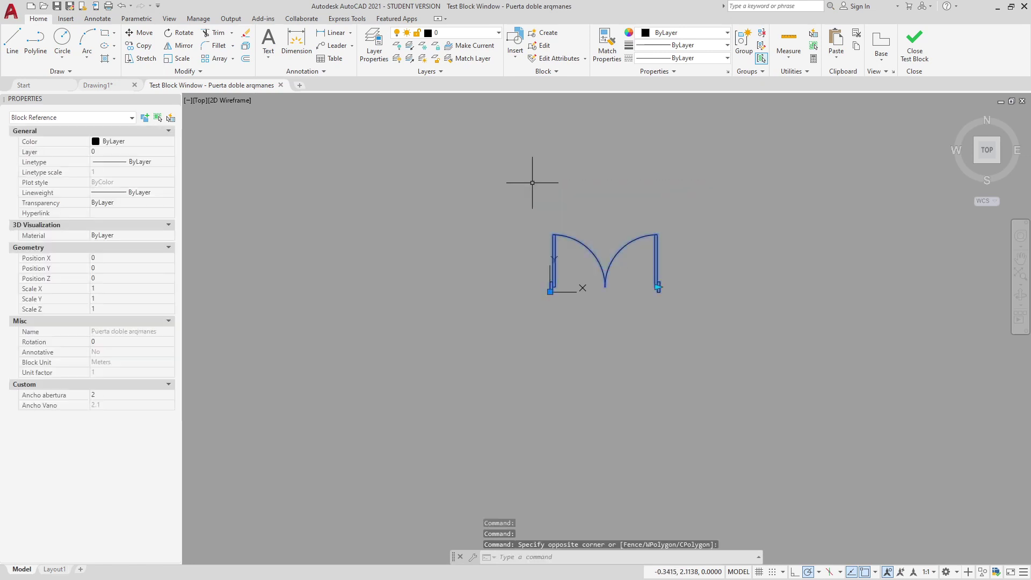
click(613, 214)
scroll(613, 213, up, 2)
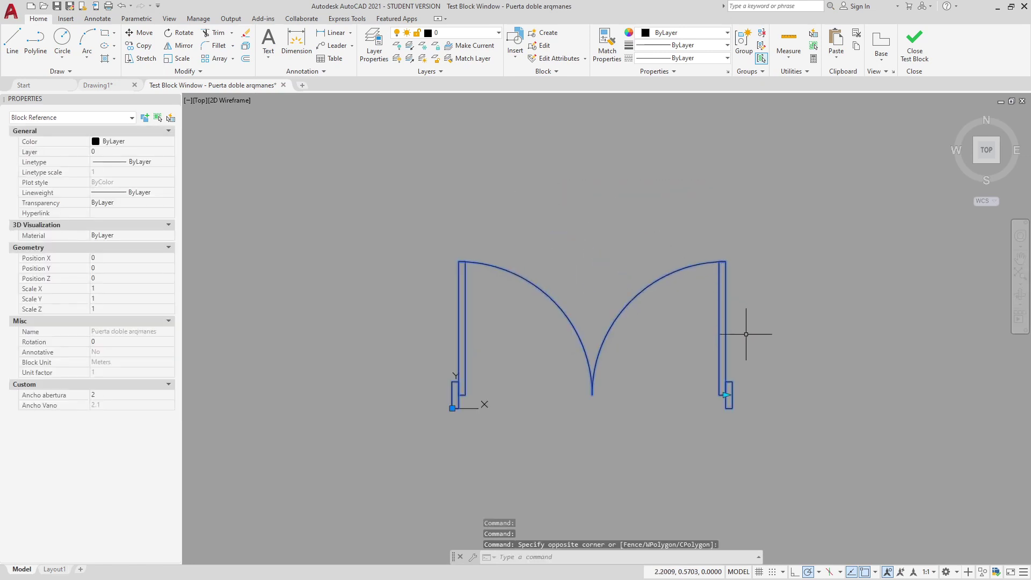
click(726, 395)
click(726, 394)
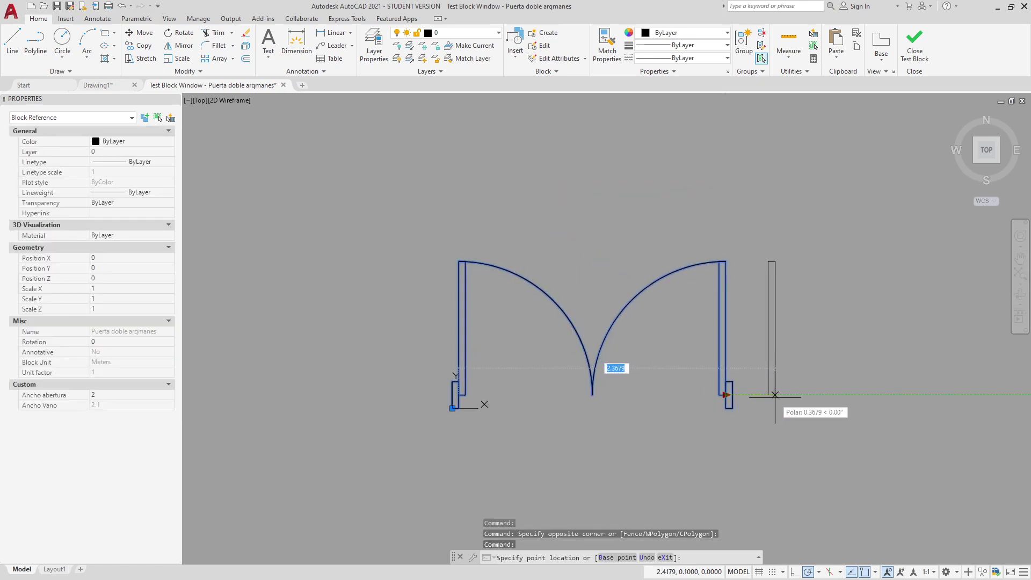
click(743, 384)
click(914, 46)
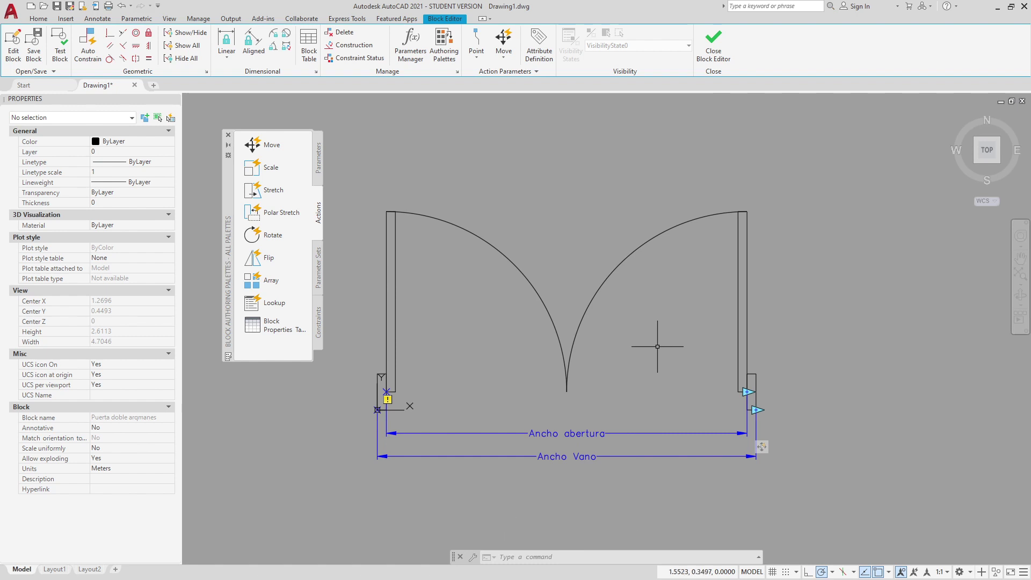
Step: Add a Stretch action linked to Ancho abertura's right end, framed over the door tops
click(274, 190)
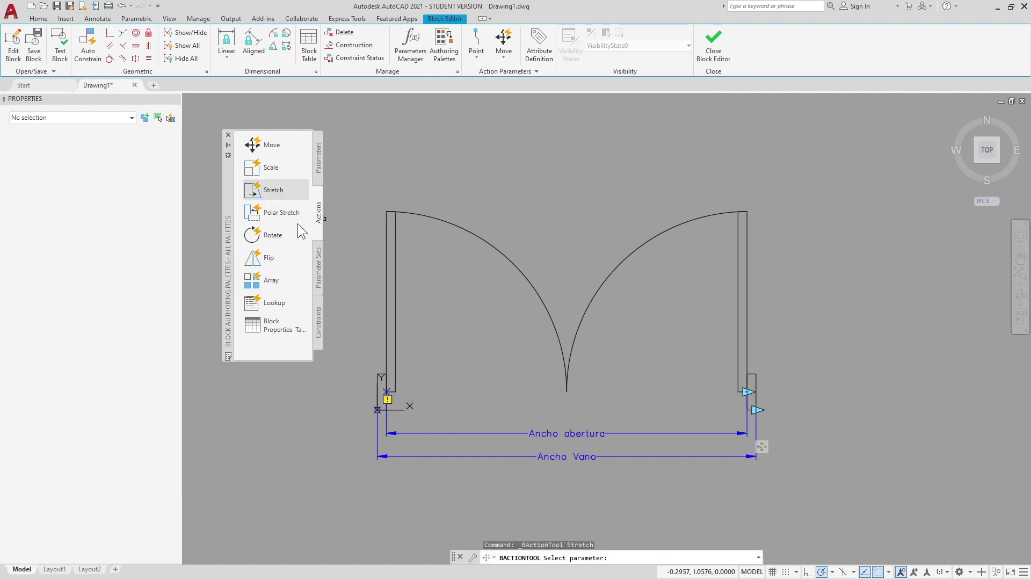
click(748, 392)
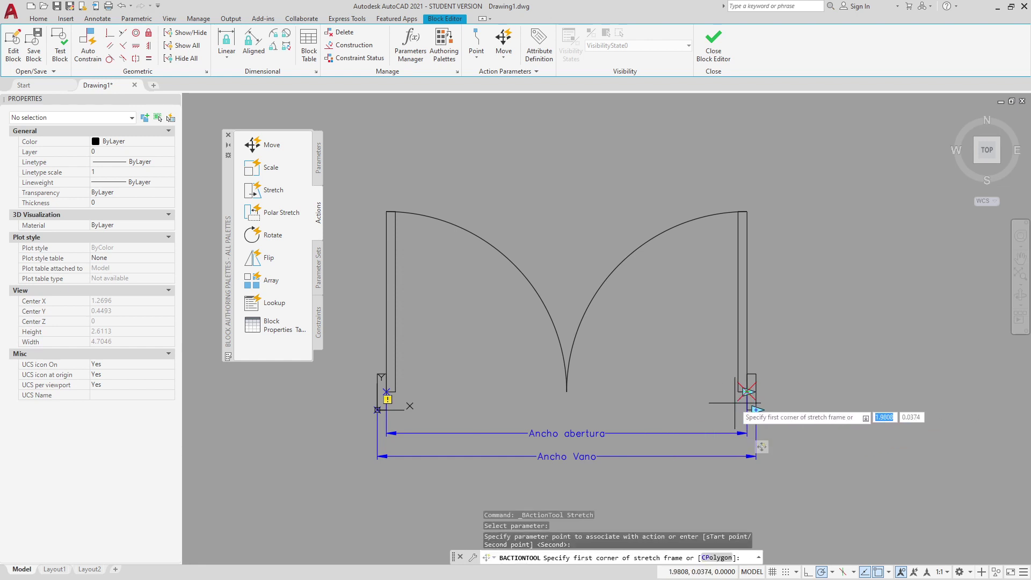
click(811, 266)
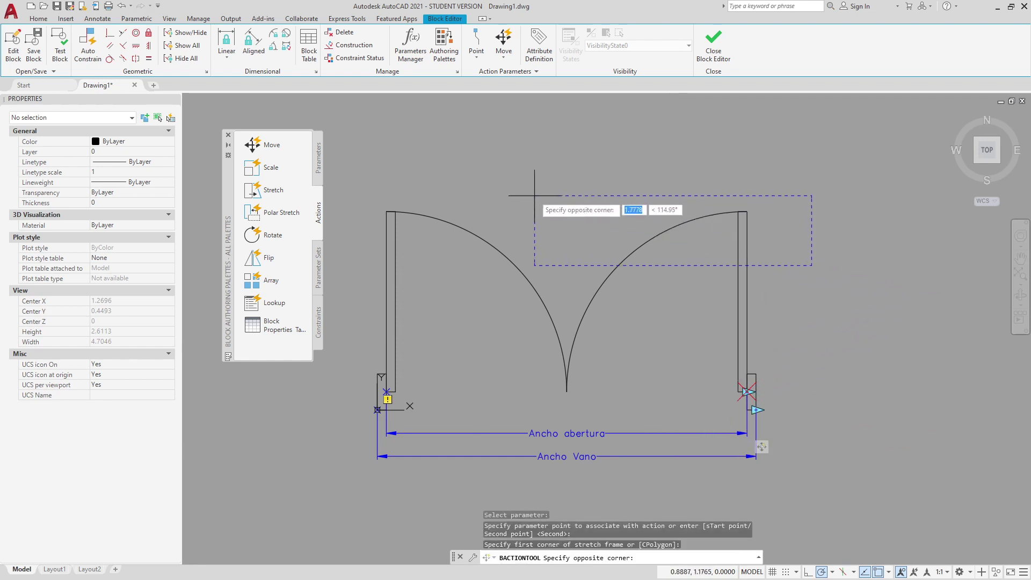
click(356, 151)
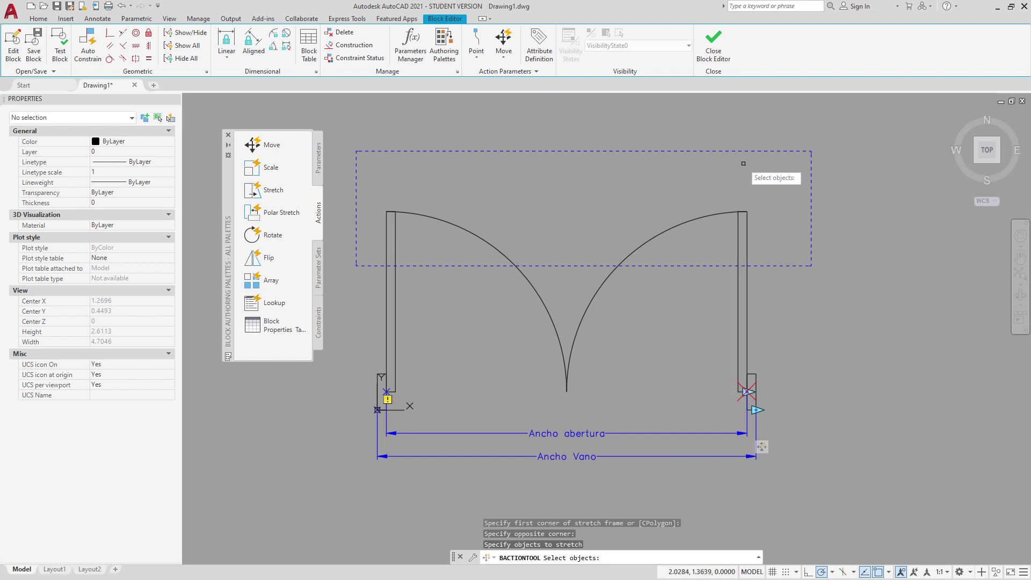
Step: Include both door leaves in the stretch set and open the block in a test window
click(764, 241)
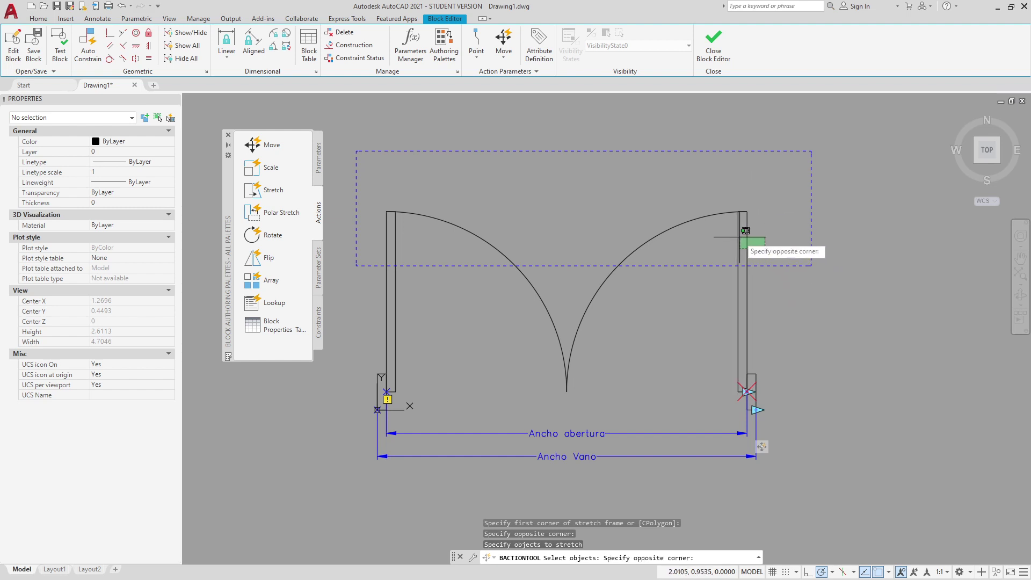
click(741, 226)
click(412, 242)
click(374, 235)
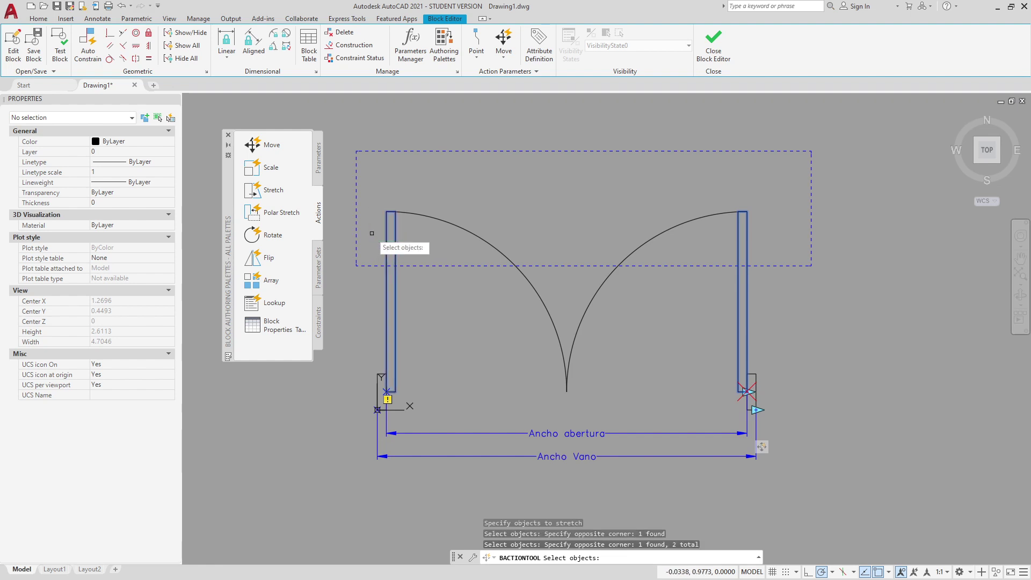
key(Return)
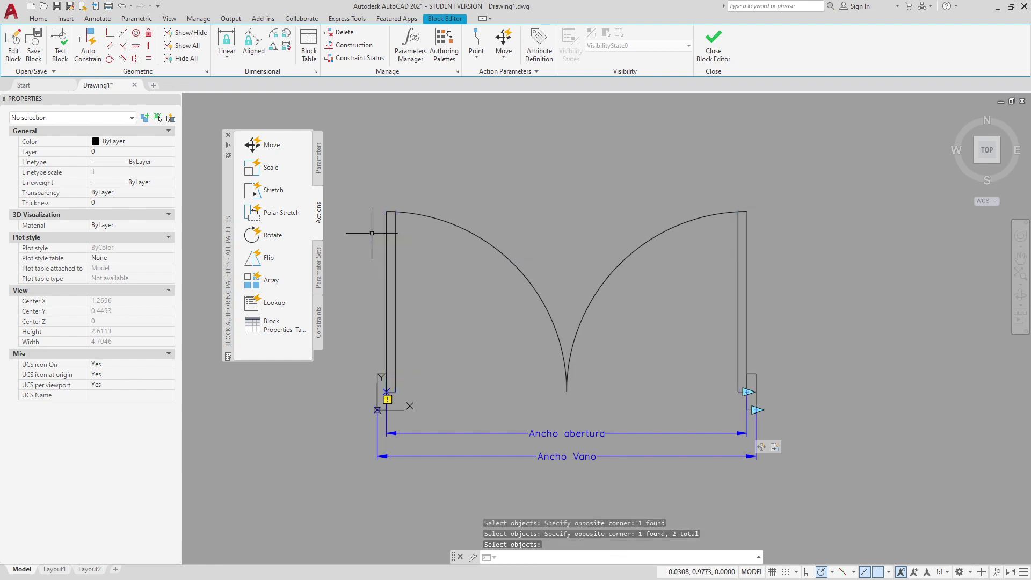
click(59, 47)
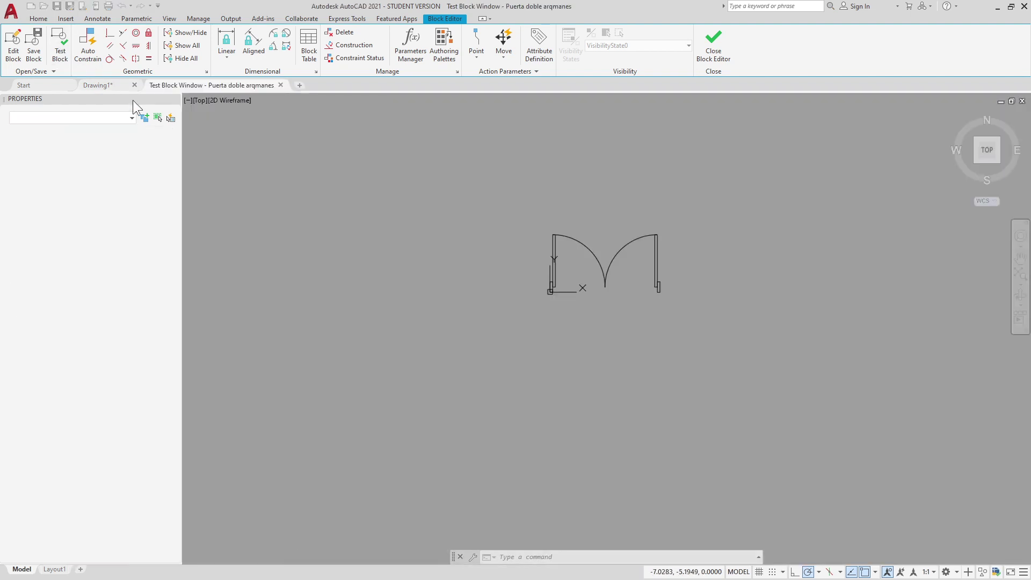
Step: Trial-stretch the door width from its grip, cancel with Esc, and close the test window
scroll(648, 229, up, 4)
drag(684, 281, 630, 265)
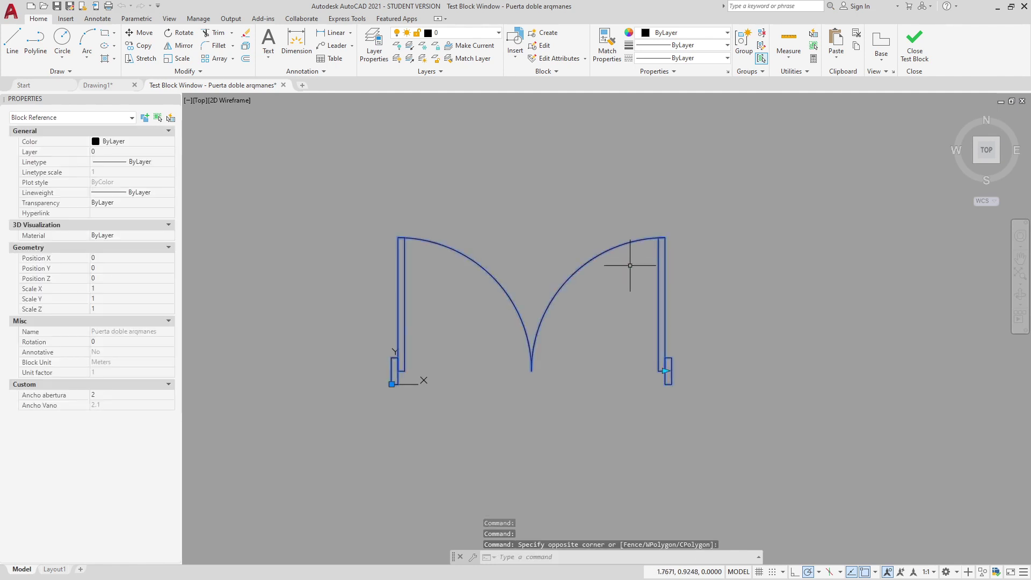
click(665, 370)
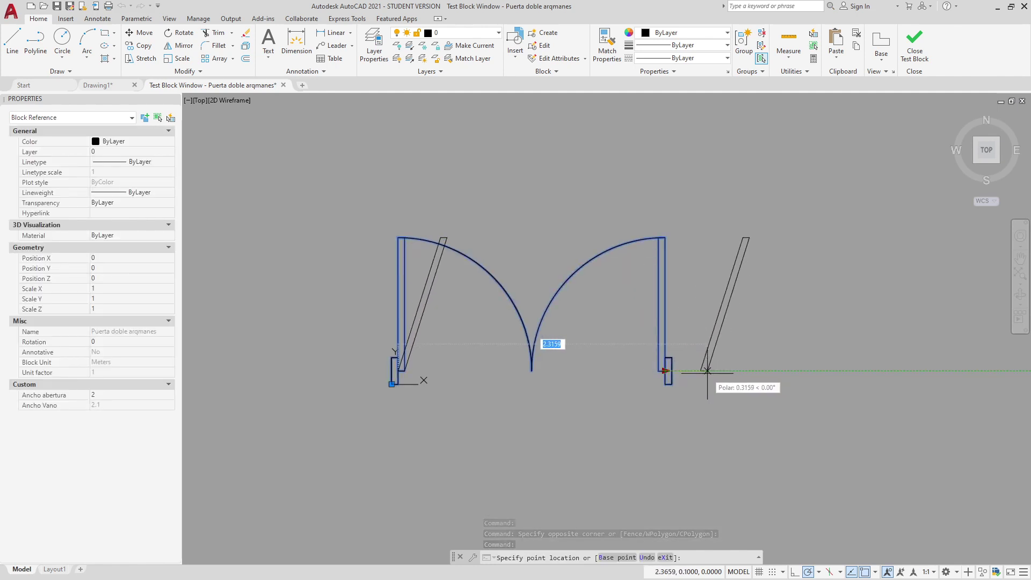
key(Escape)
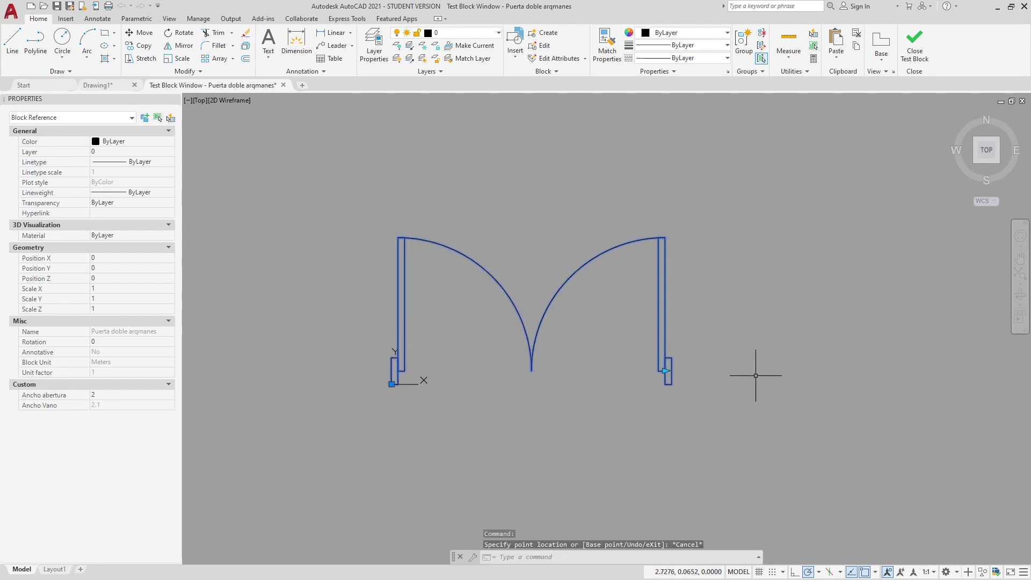
click(915, 44)
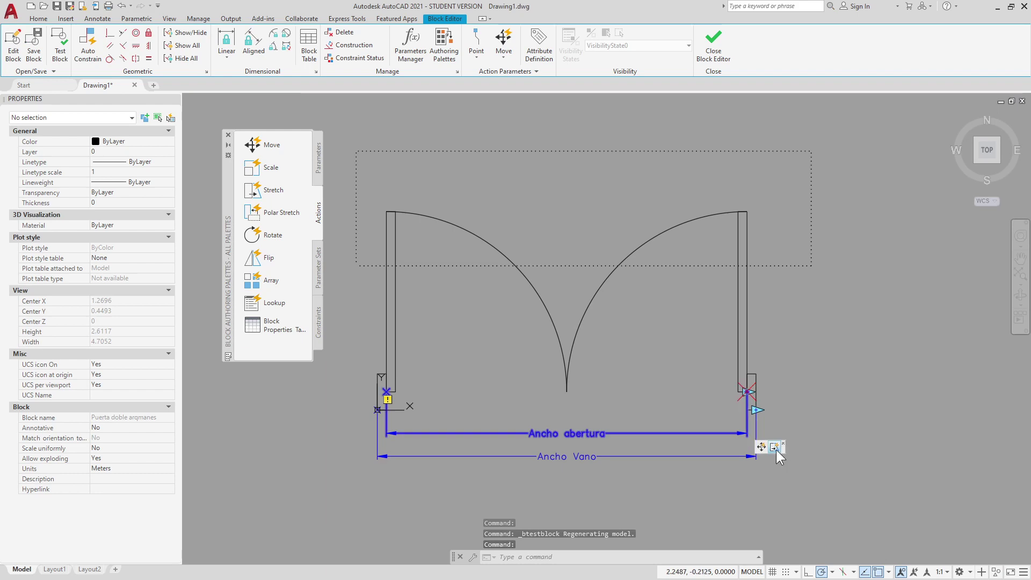
Step: Set the Stretch action's angle offset to 90 and reopen the block in a test window
click(774, 450)
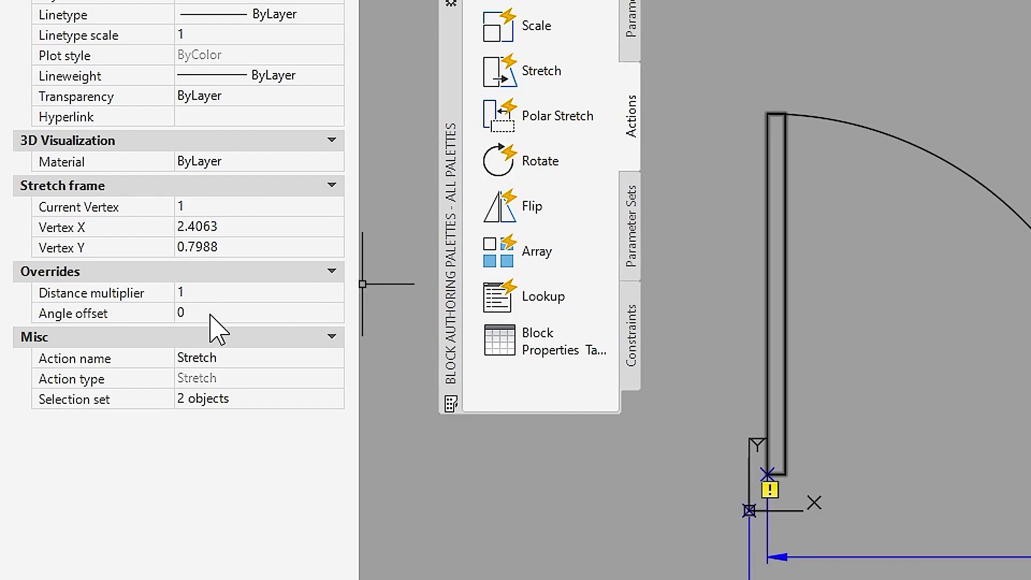
click(211, 314)
text(90)
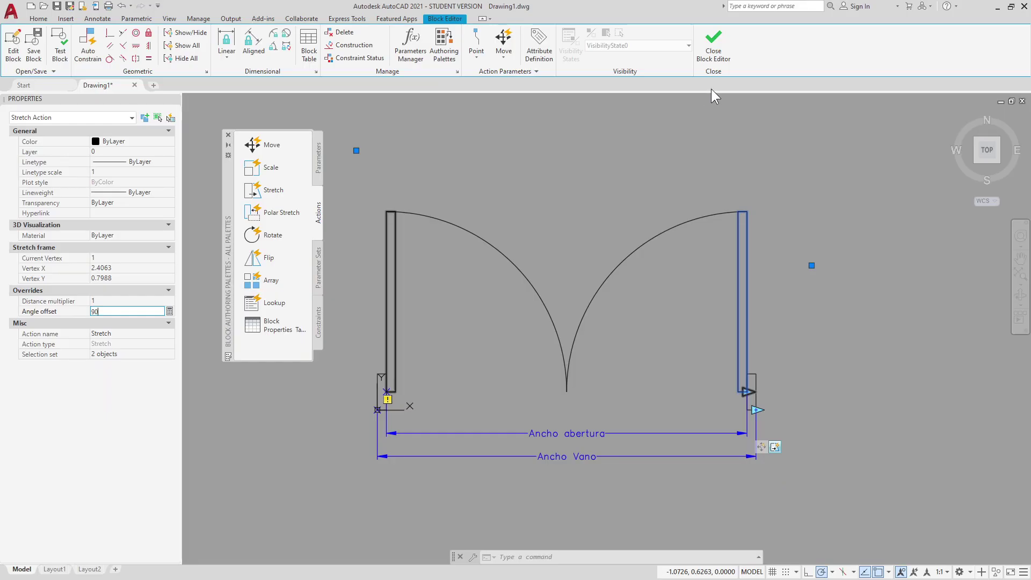
click(59, 48)
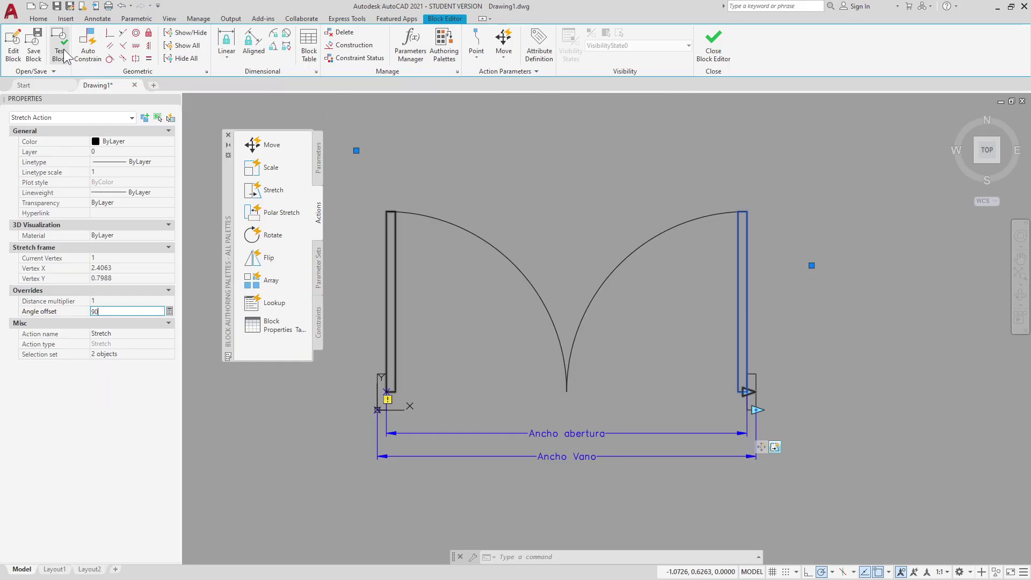
click(752, 295)
Step: Widen the test door opening to 3.6698, pan to view it, then close the test
click(646, 232)
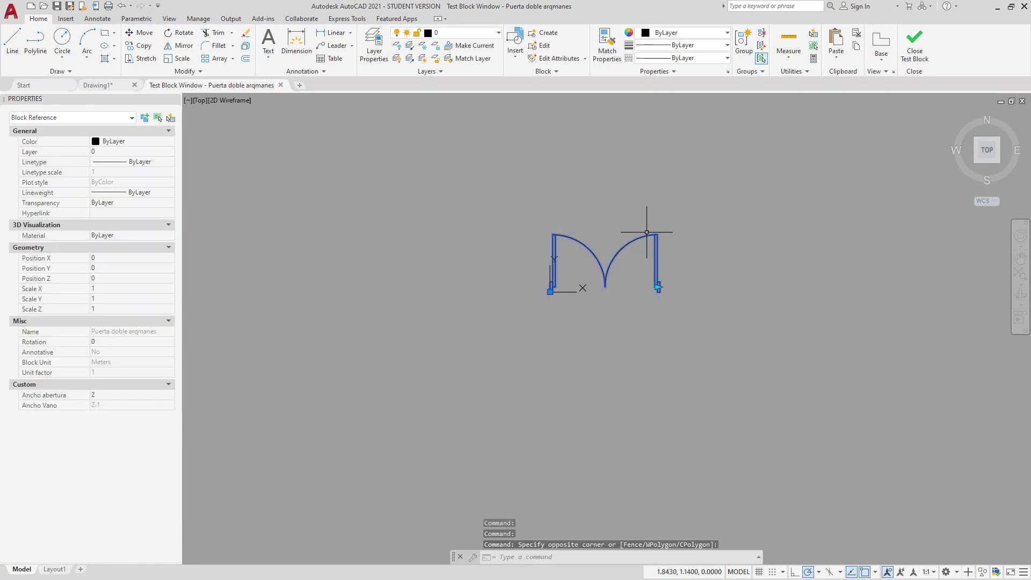
click(658, 287)
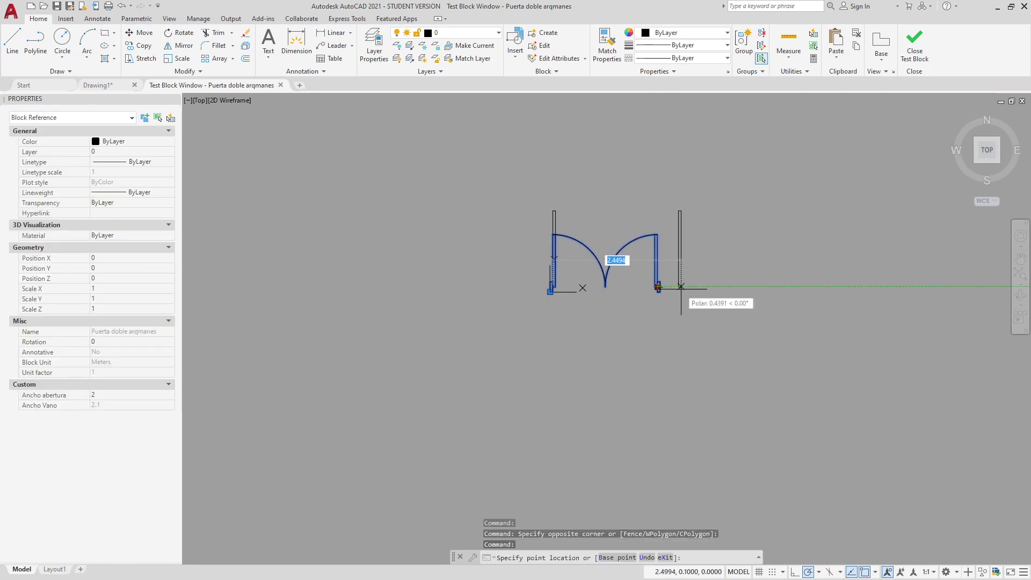
click(744, 287)
middle_drag(745, 287, 605, 338)
scroll(568, 364, up, 2)
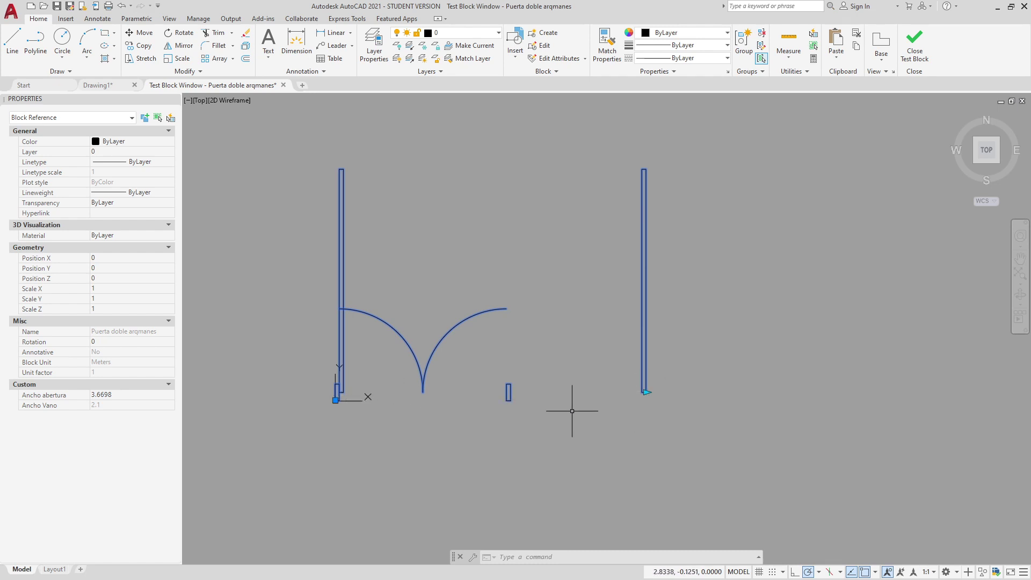
click(912, 51)
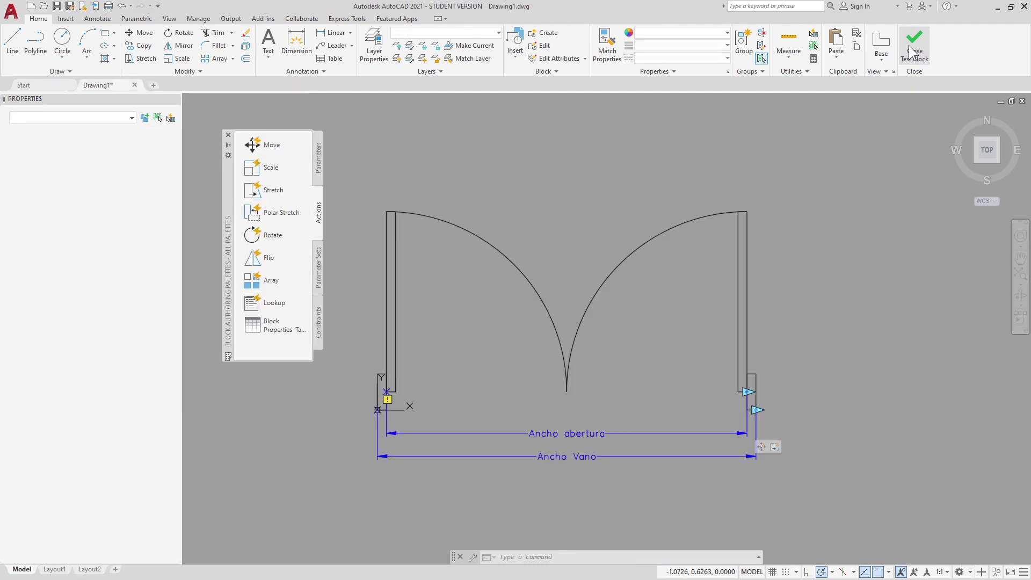
Step: Set the Stretch action's distance multiplier to 0.5 in Properties
click(775, 447)
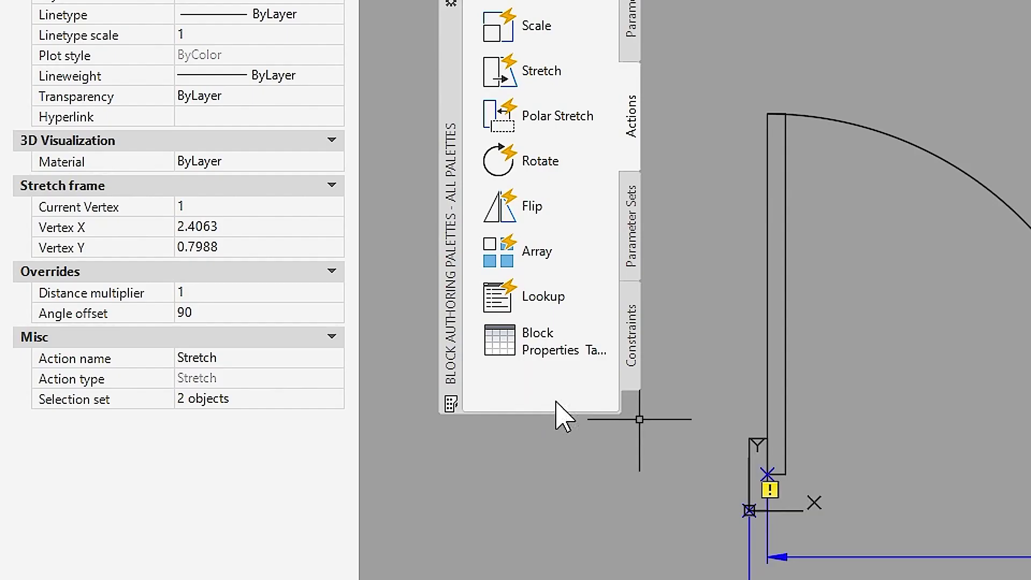
click(209, 294)
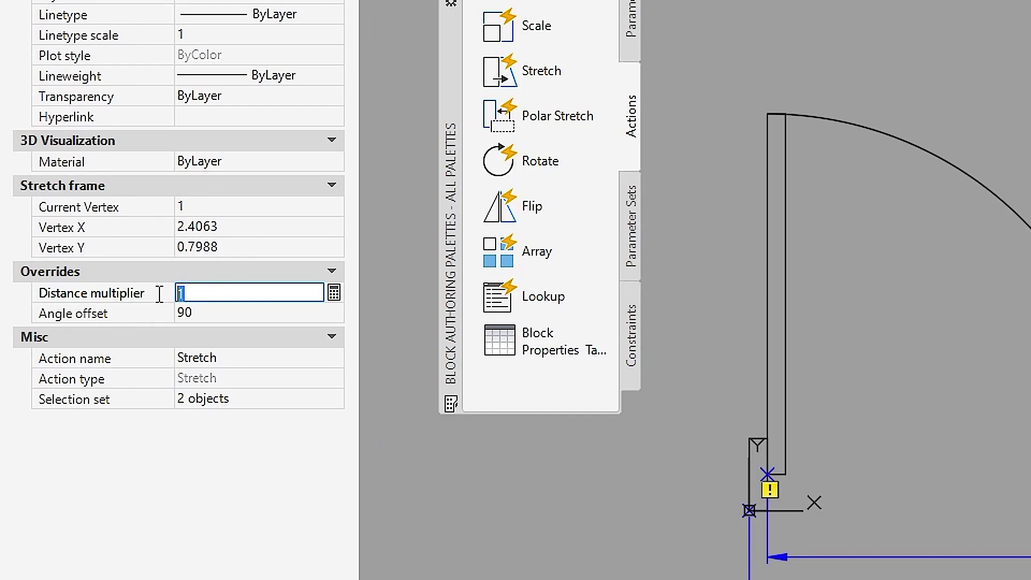
text(0.5)
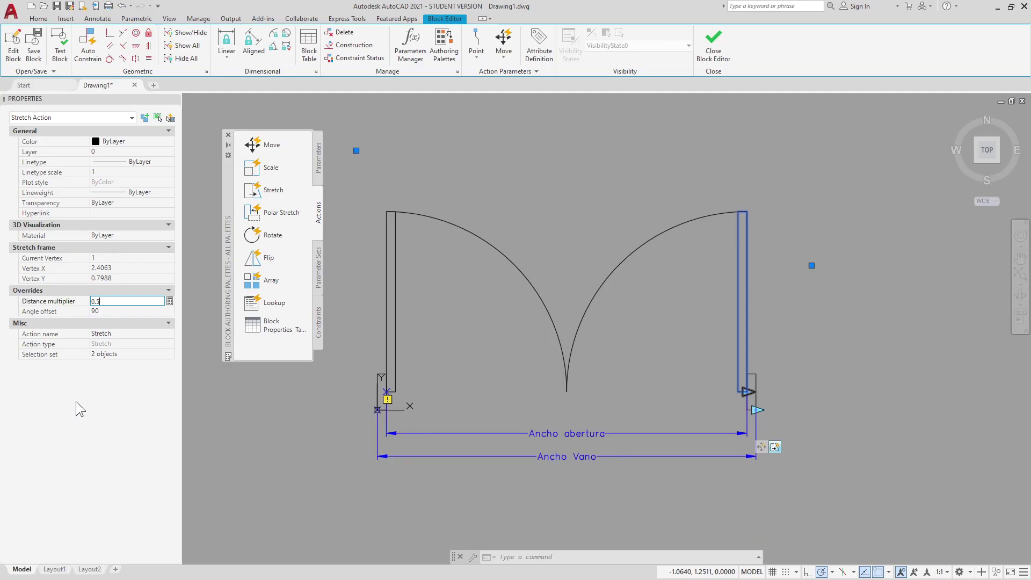
click(186, 294)
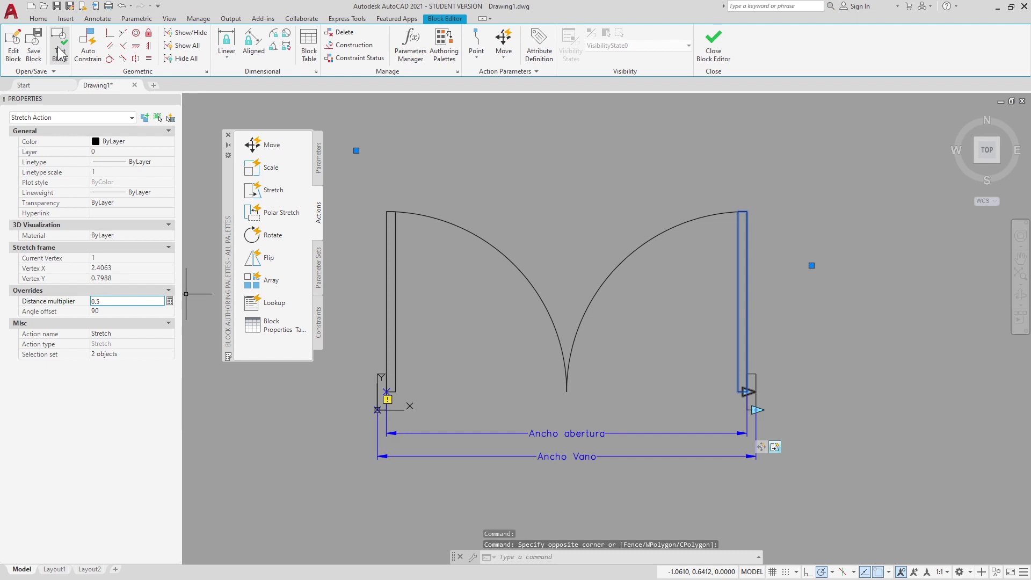
Step: In a test window, widen the door opening to 3.2182, then close the test
click(59, 53)
click(650, 350)
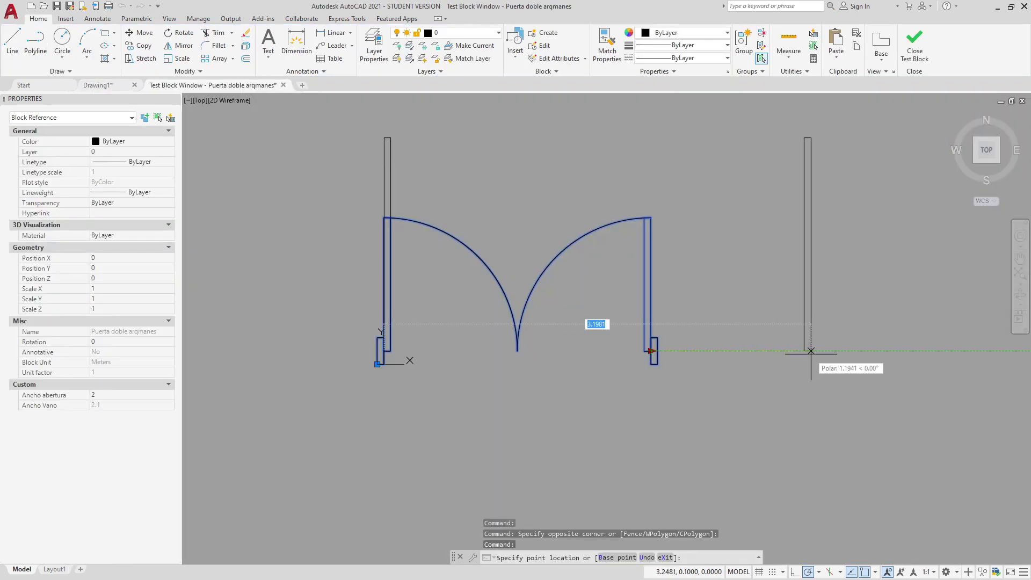
click(811, 351)
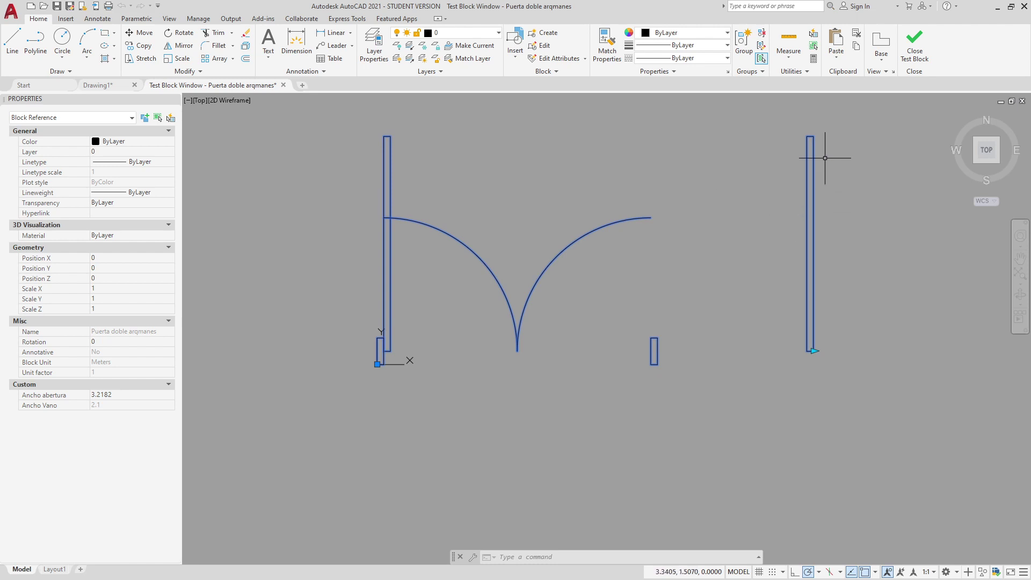
click(915, 51)
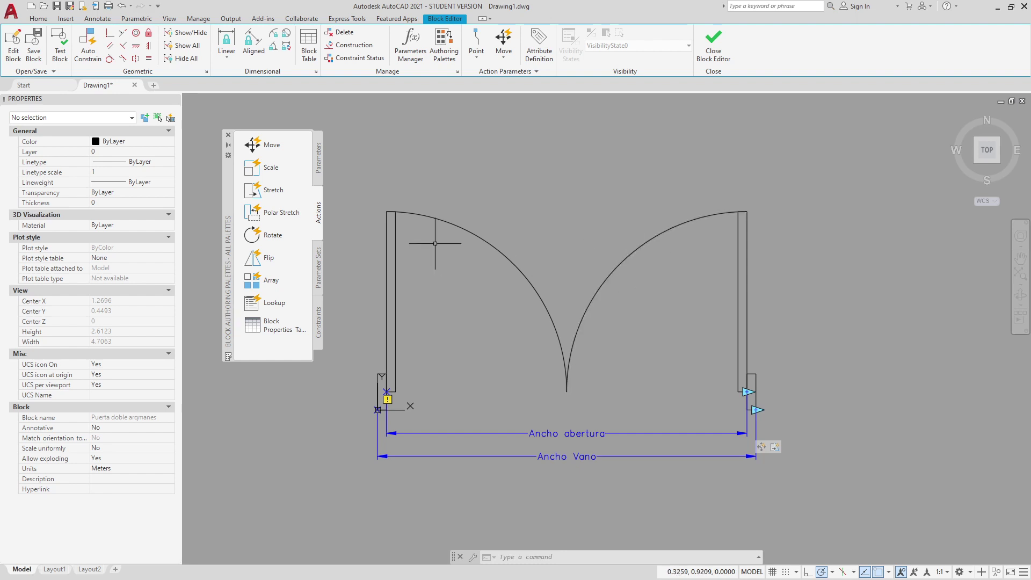
Step: Add a Scale action on Ancho abertura covering both swing arcs, then open the block for testing
click(270, 168)
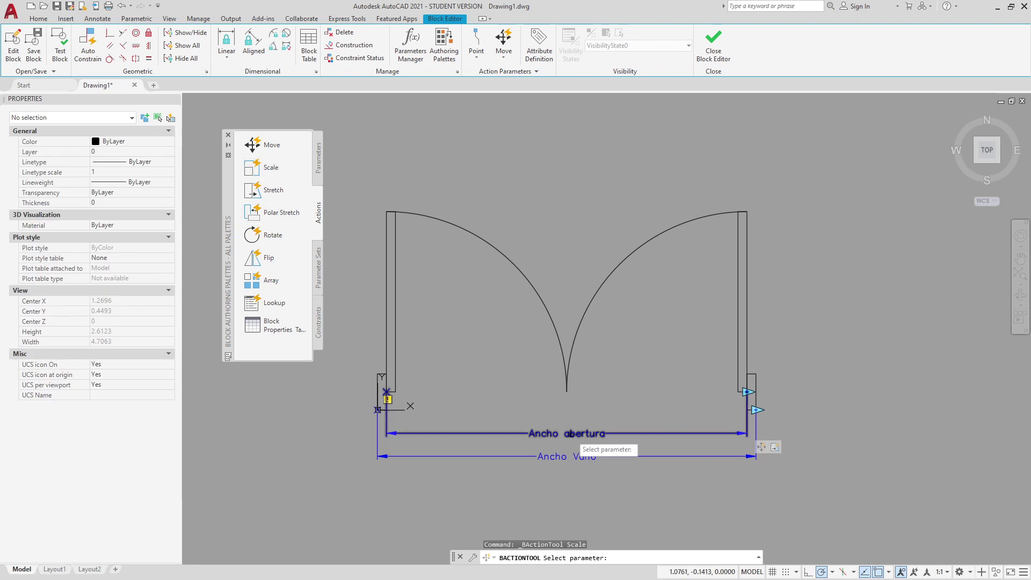
click(569, 434)
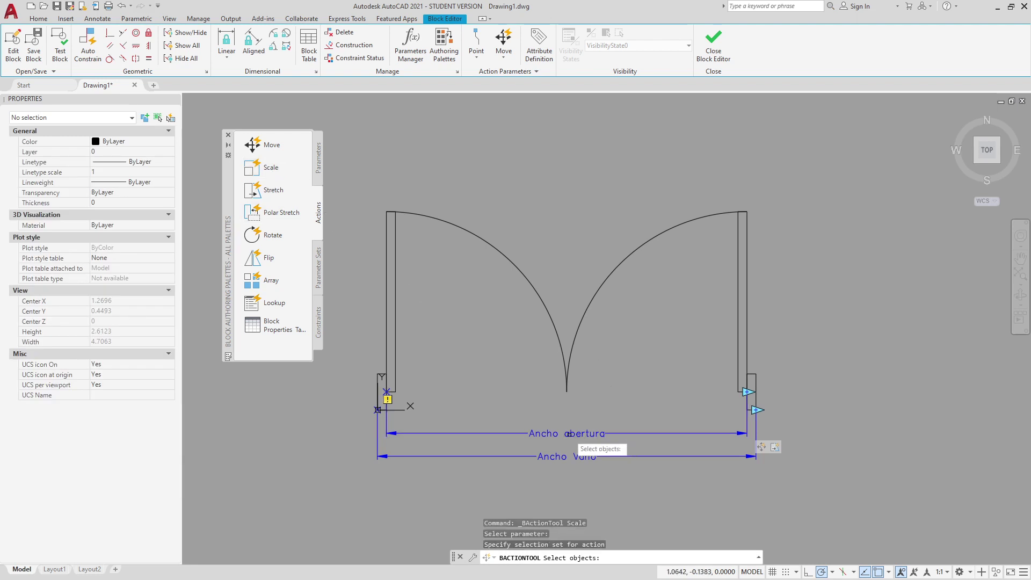
click(602, 387)
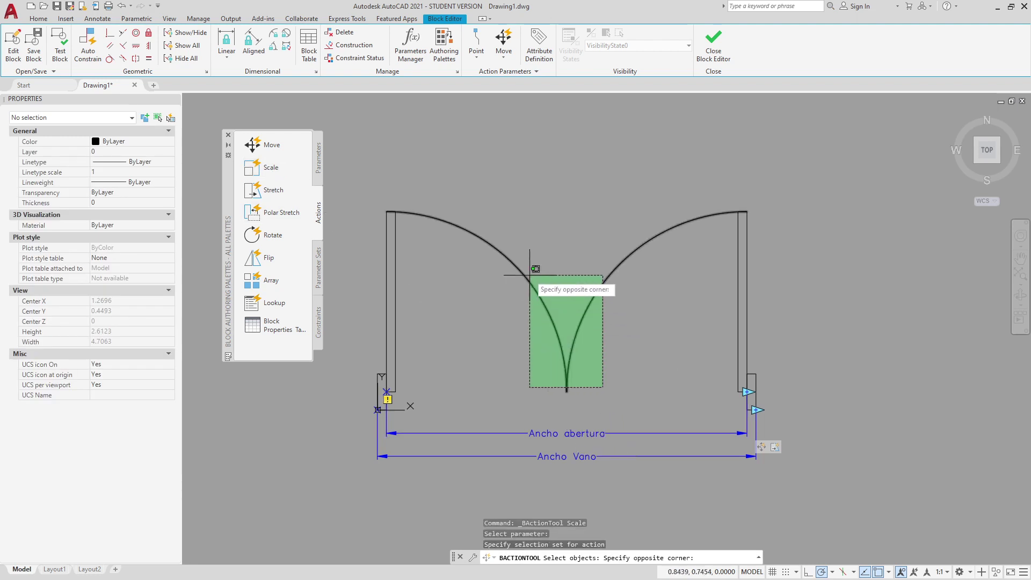
click(488, 205)
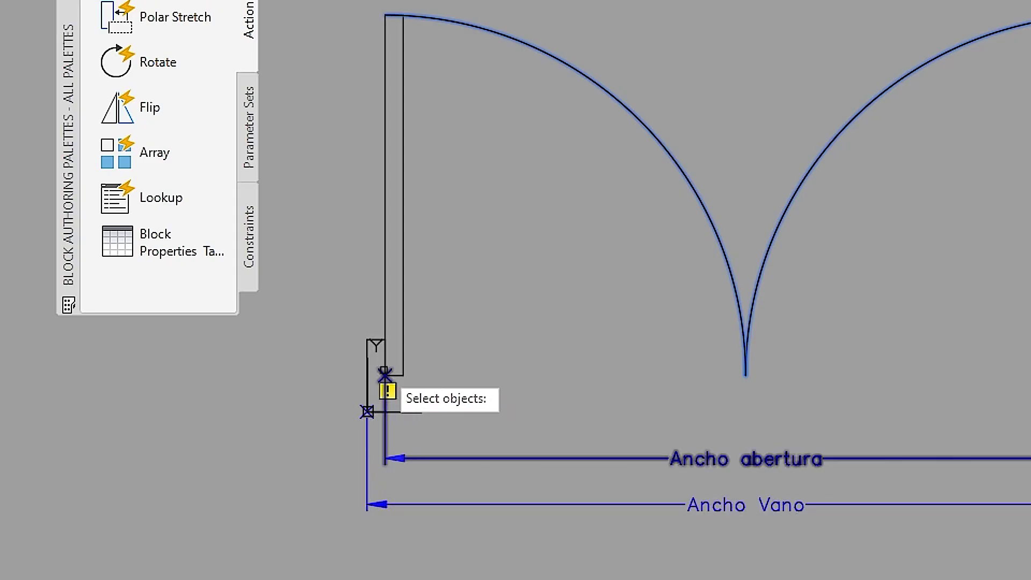
scroll(385, 372, up, 8)
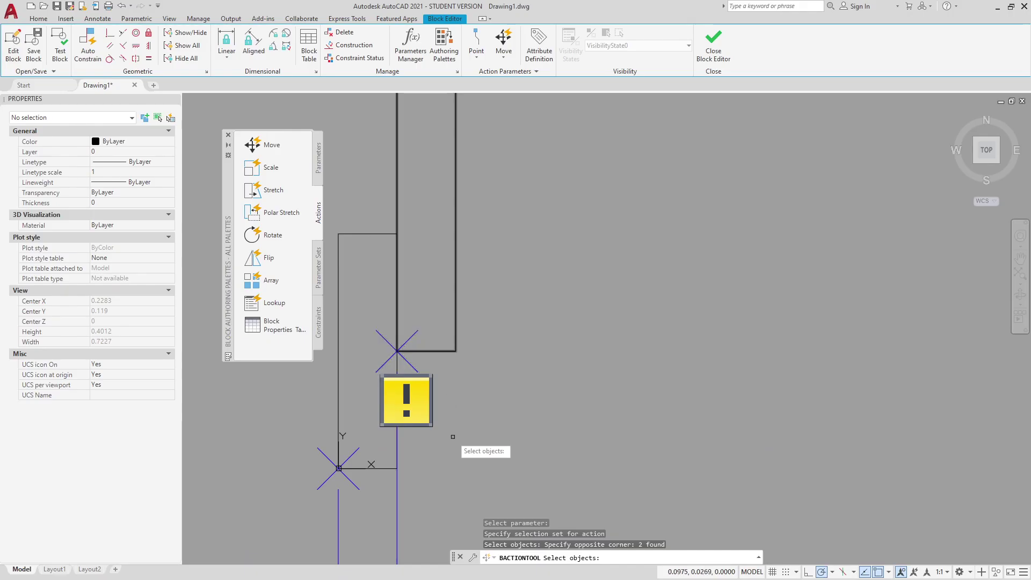
scroll(462, 437, down, 4)
scroll(472, 430, down, 4)
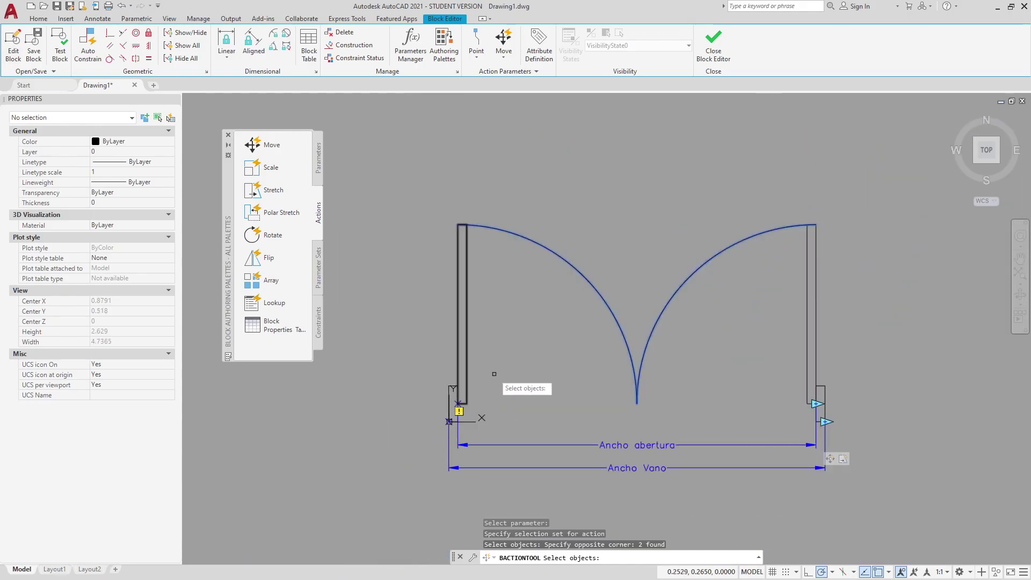
middle_drag(494, 373, 435, 400)
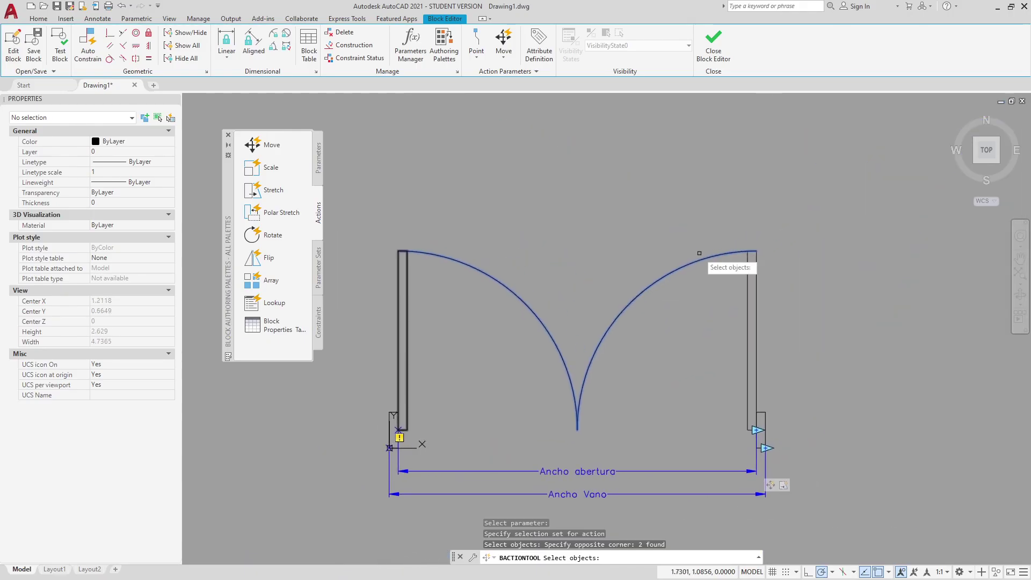
click(60, 51)
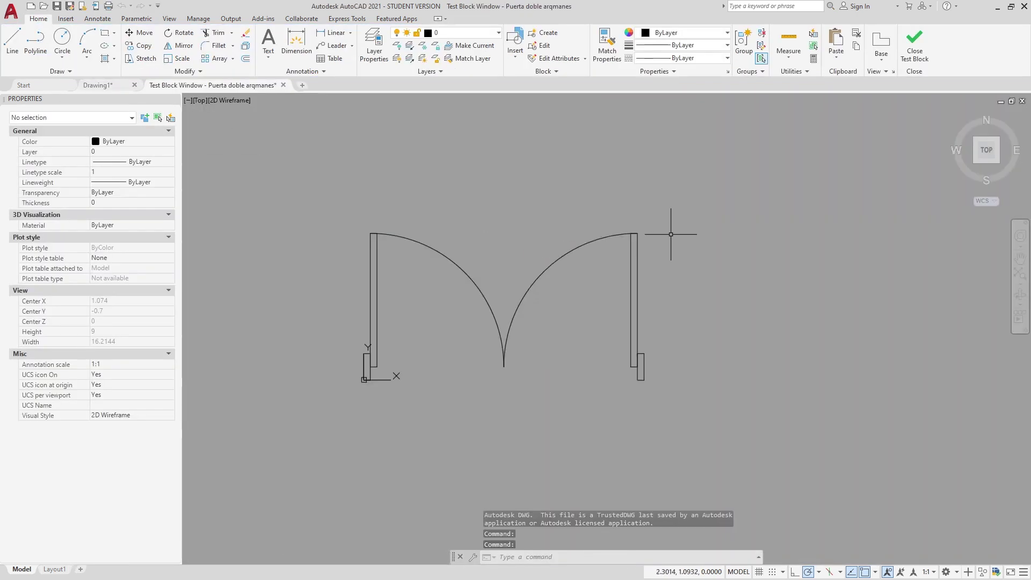
Step: Select the test block, narrow the opening, restore it to 2, and close the test
click(618, 341)
click(640, 365)
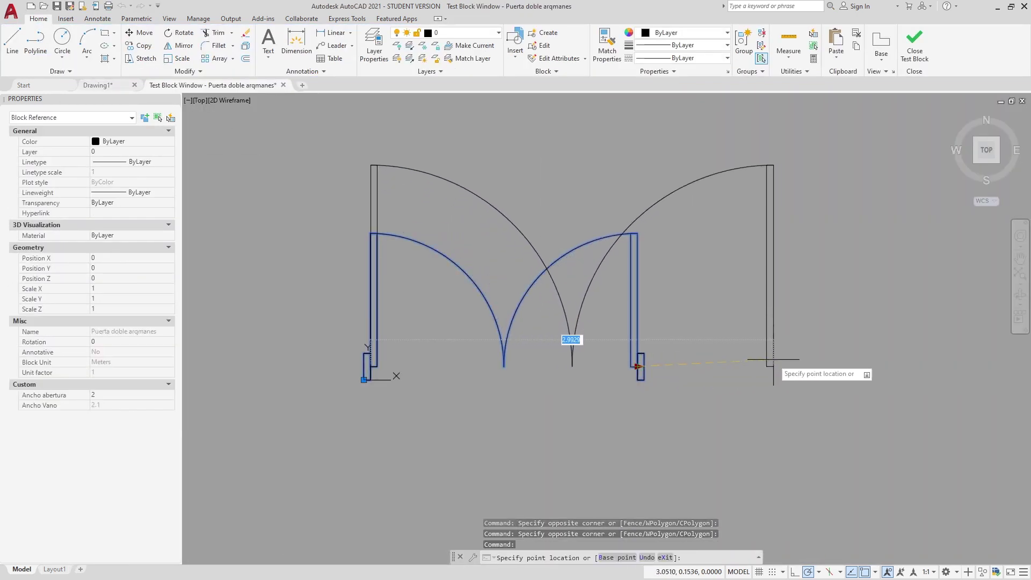
click(589, 367)
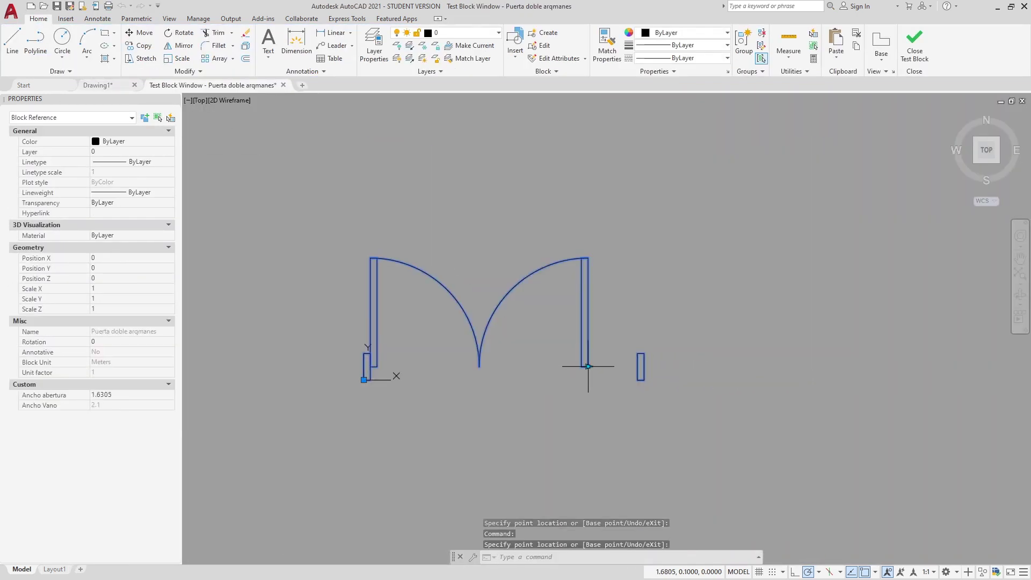
click(636, 370)
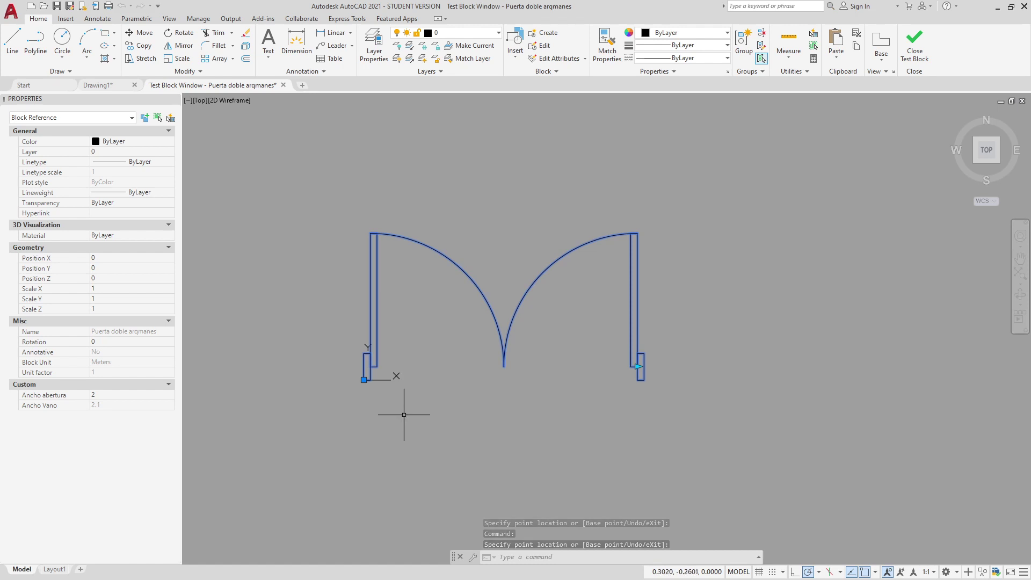
click(913, 51)
Step: Set Chain Actions to Yes for the Ancho abertura parameter
middle_drag(660, 334, 661, 264)
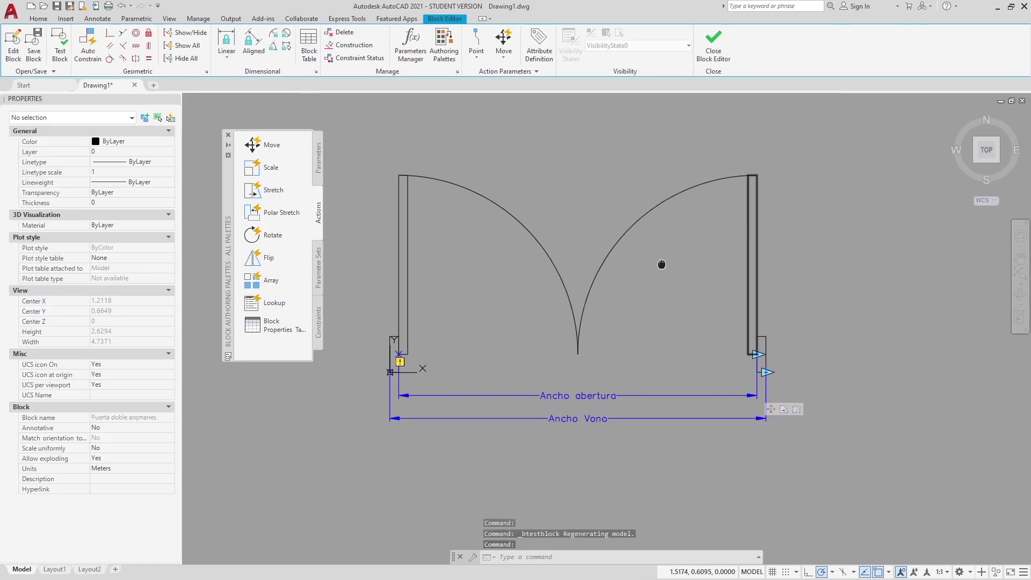
click(583, 401)
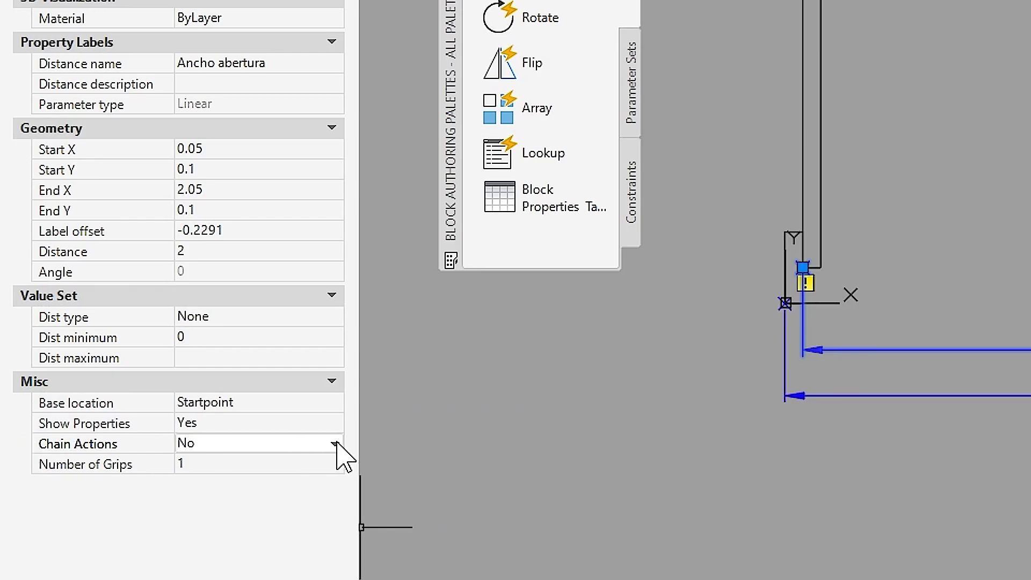
click(171, 448)
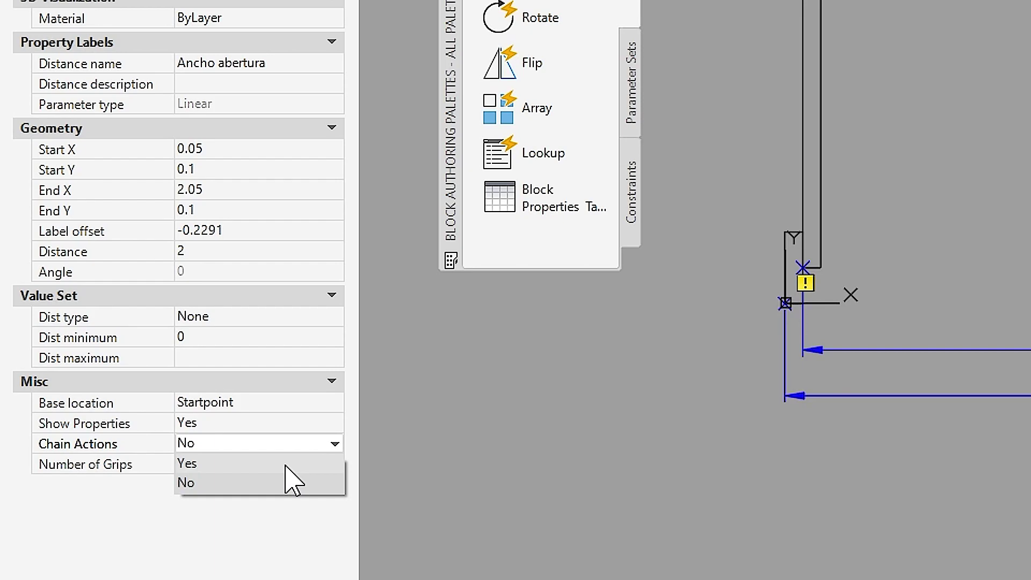
click(286, 464)
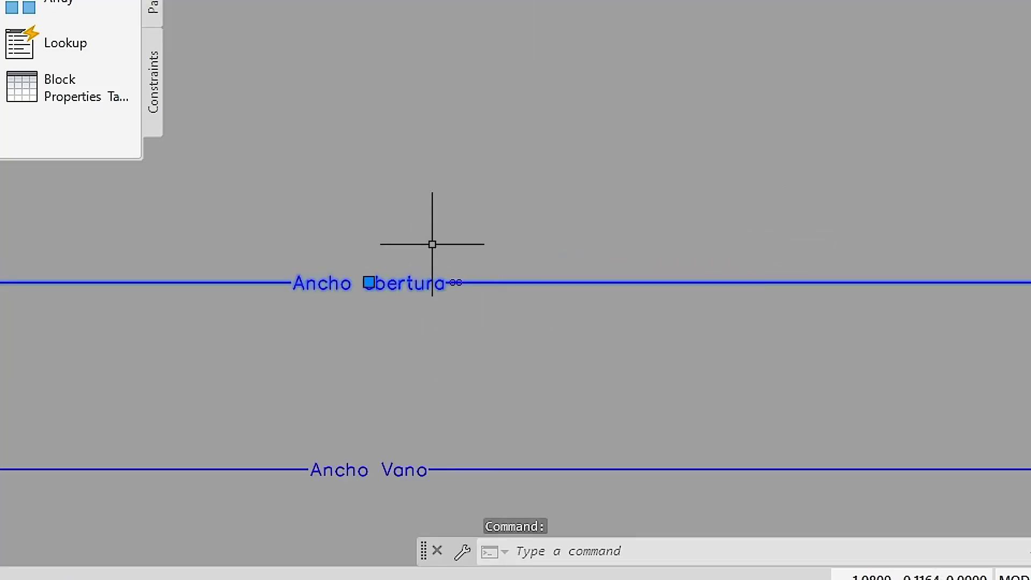
Step: Recentre the door block, clear the selection, and select the Ancho Vano parameter
scroll(376, 275, down, 5)
middle_drag(306, 274, 421, 308)
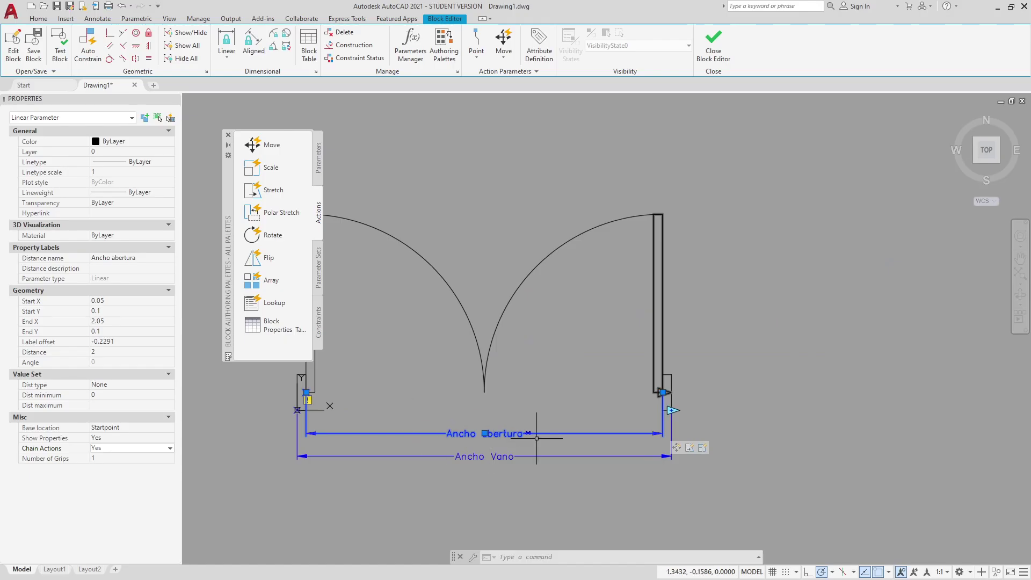
middle_drag(534, 439, 577, 456)
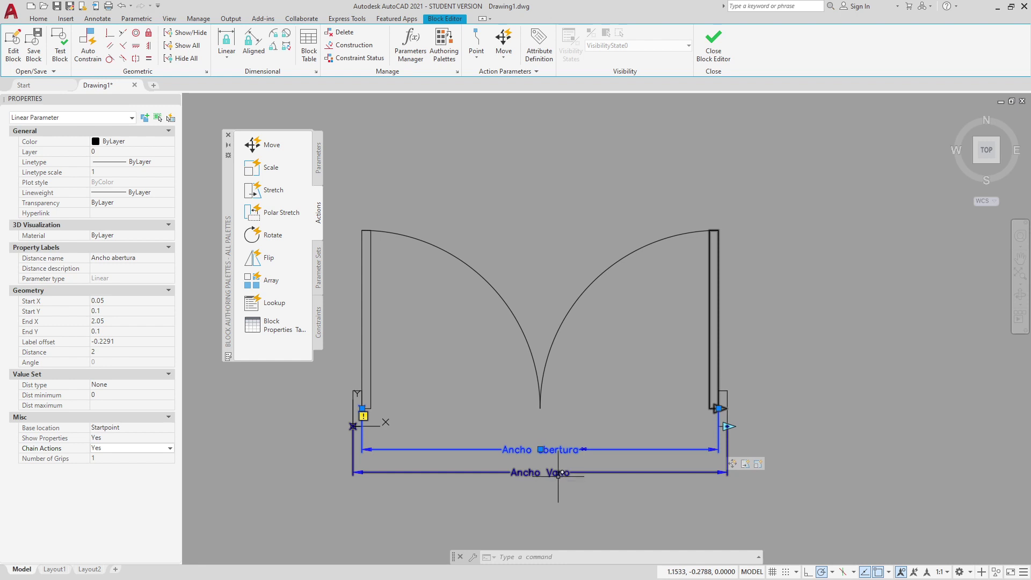
key(Escape)
click(558, 473)
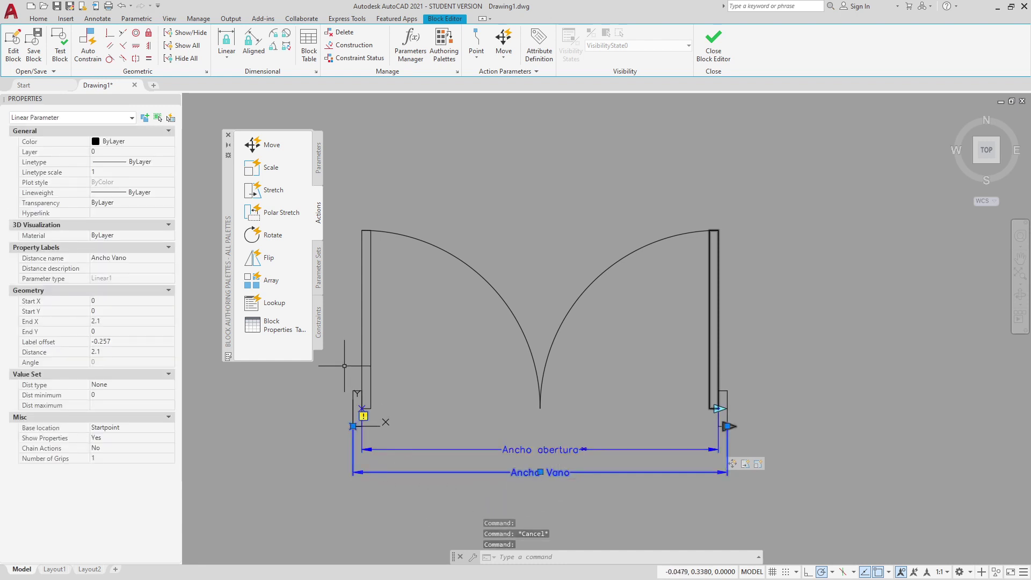
Step: Add a stretch action on Ancho Vano's right end, framing the right jamb and including Ancho abertura
click(273, 190)
click(644, 473)
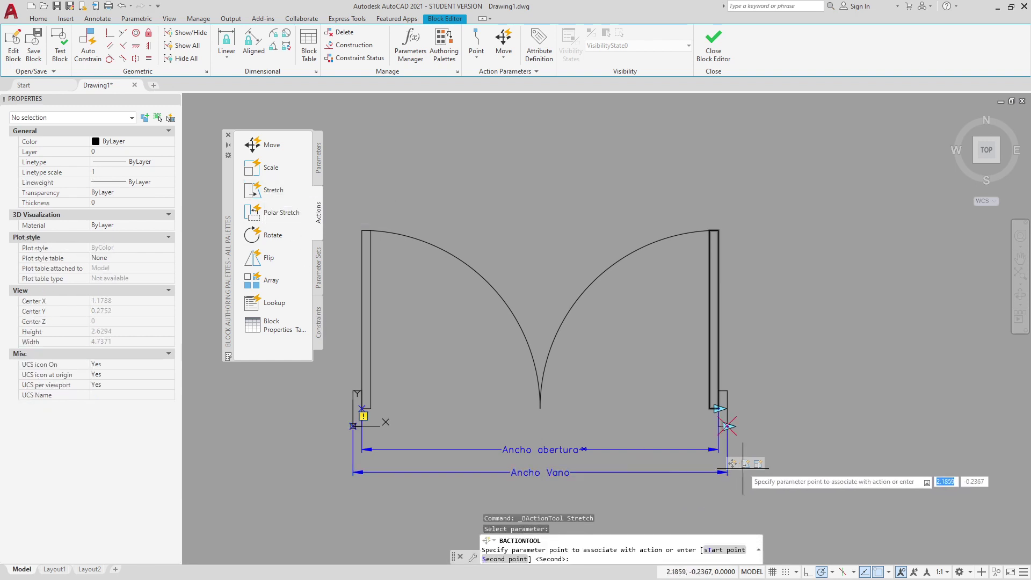
click(728, 426)
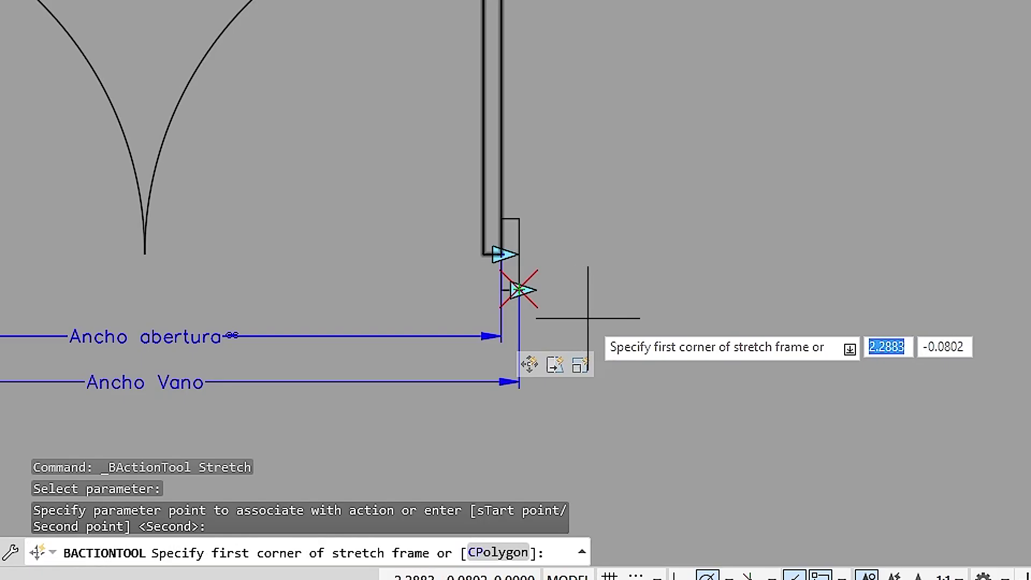
click(769, 443)
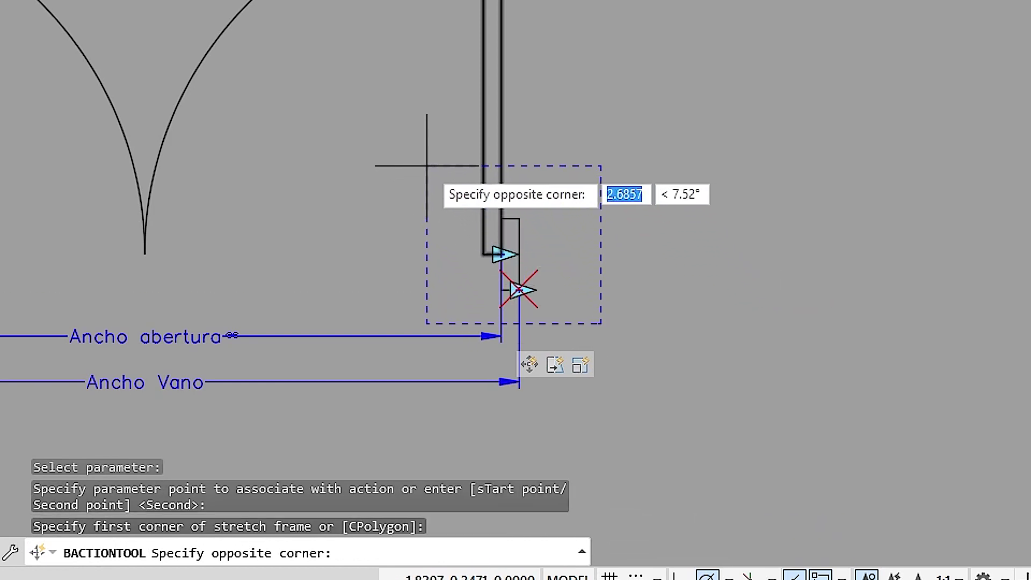
click(427, 166)
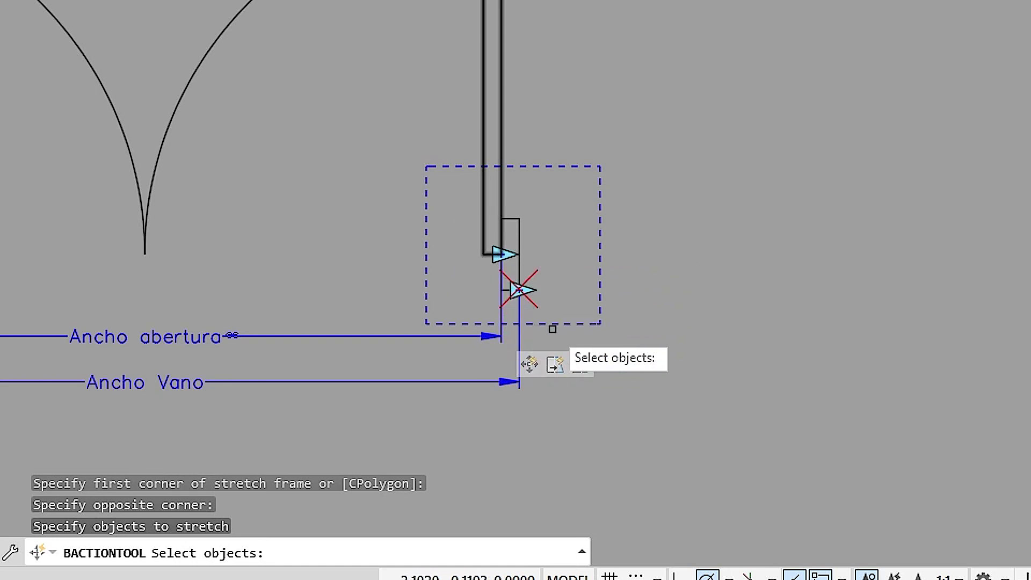
click(519, 226)
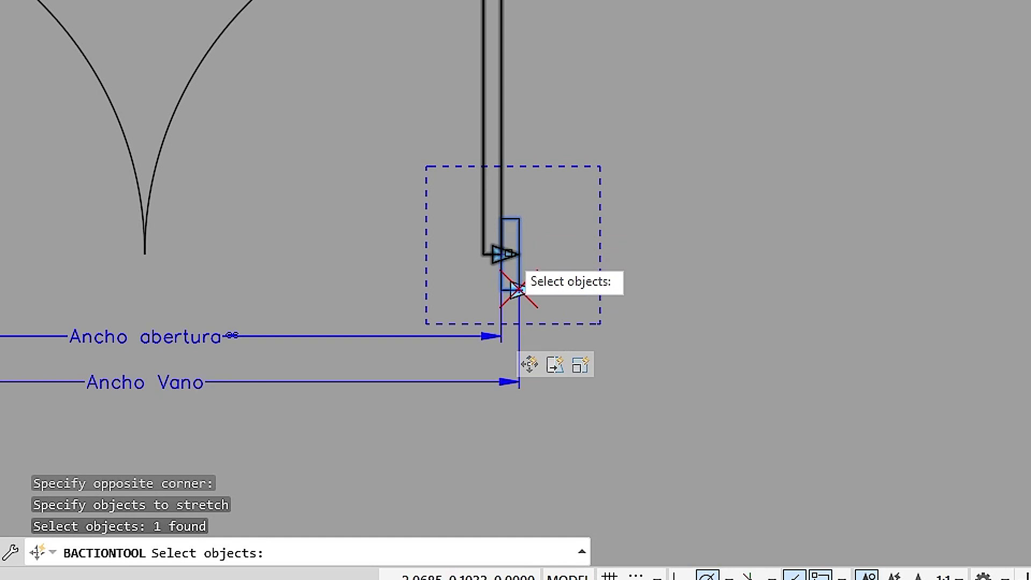
click(519, 290)
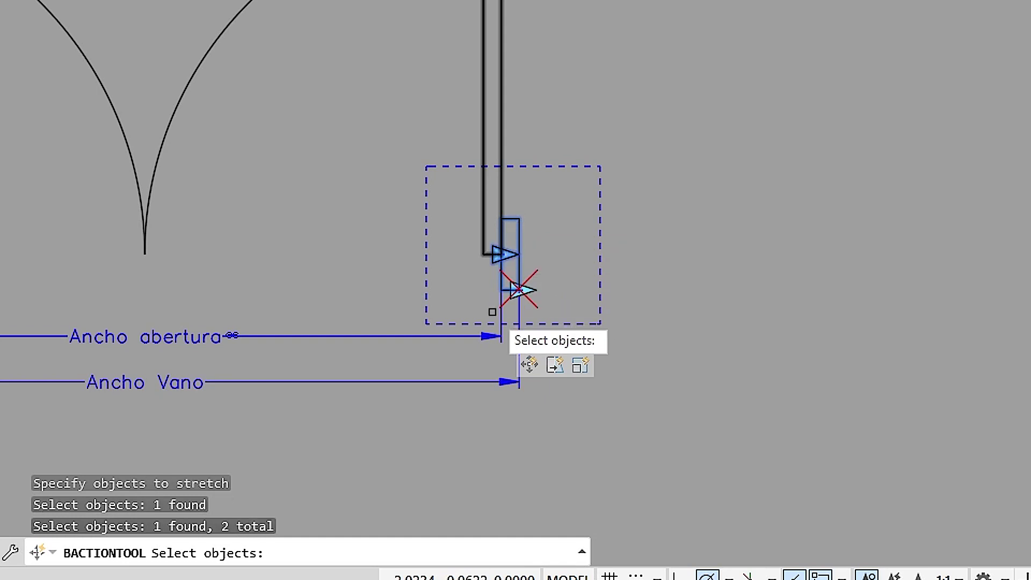
click(499, 315)
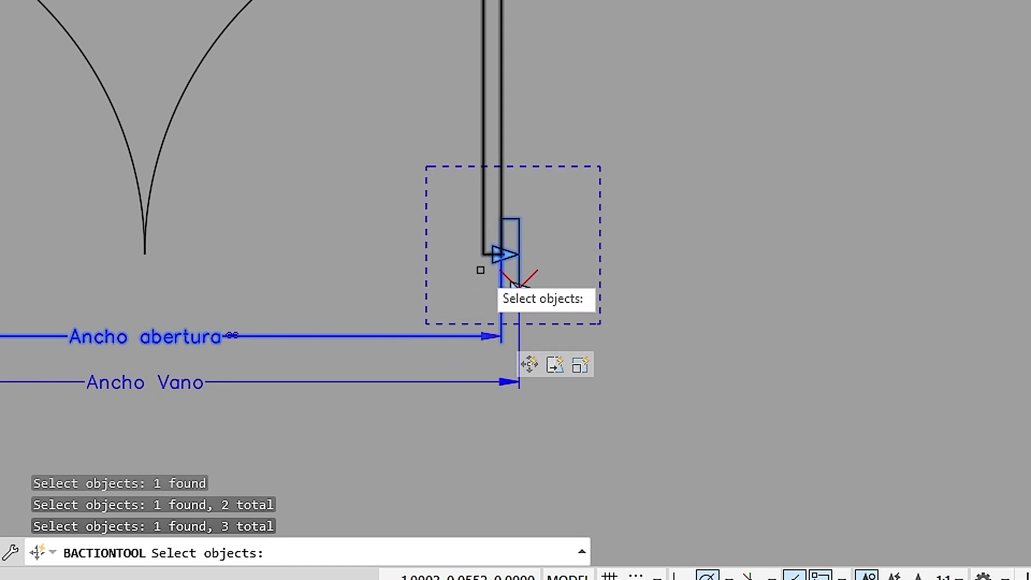
key(Return)
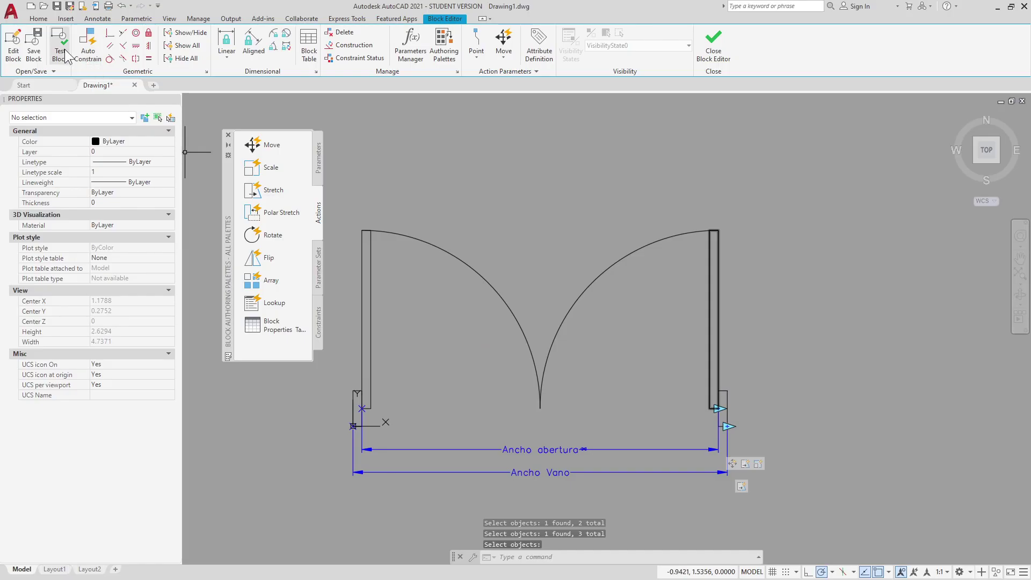
Step: Test-stretch the door's width to several sizes, ending at 2.4851, then close the test
click(59, 54)
drag(736, 277, 601, 213)
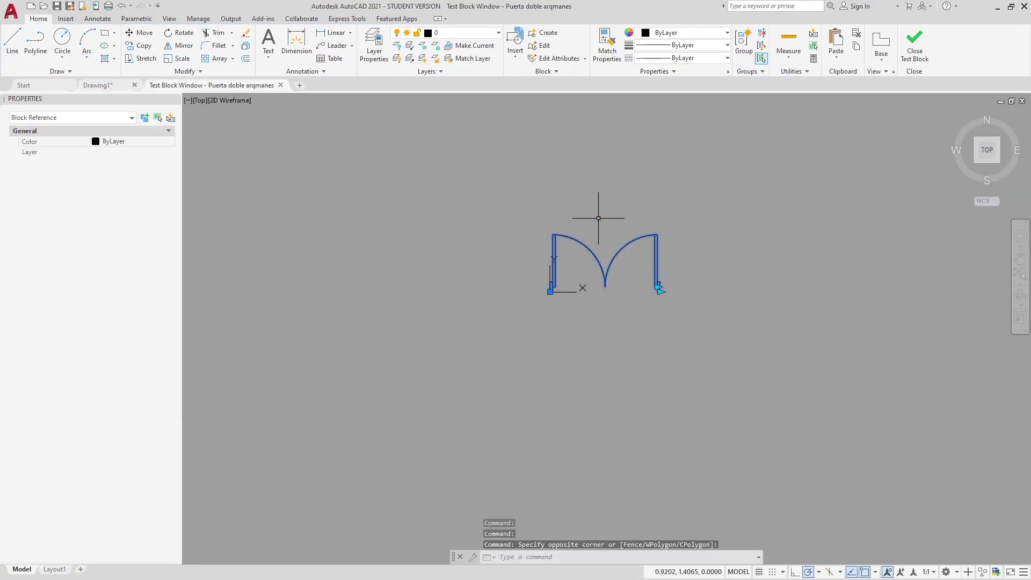
scroll(614, 239, up, 4)
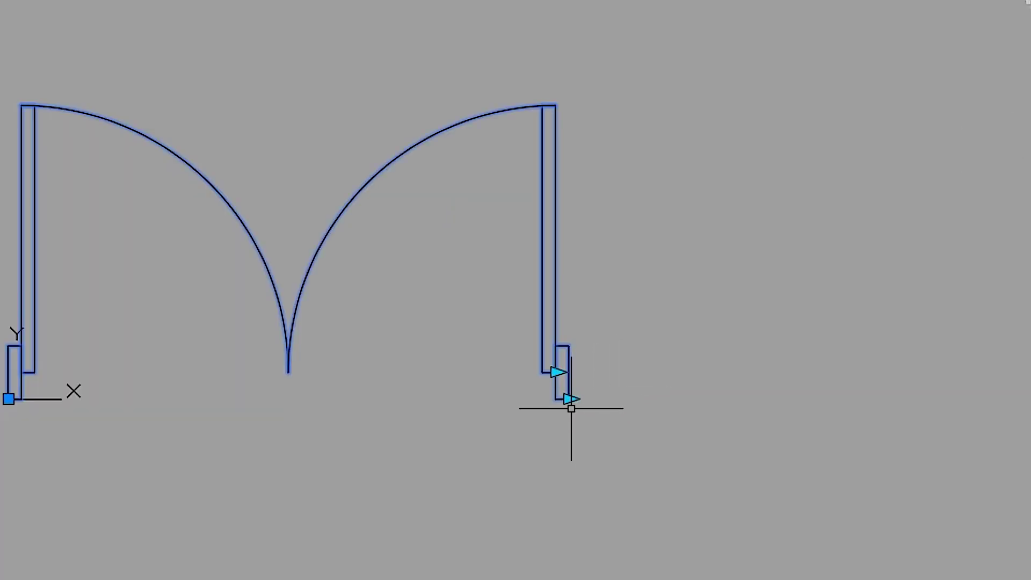
click(569, 399)
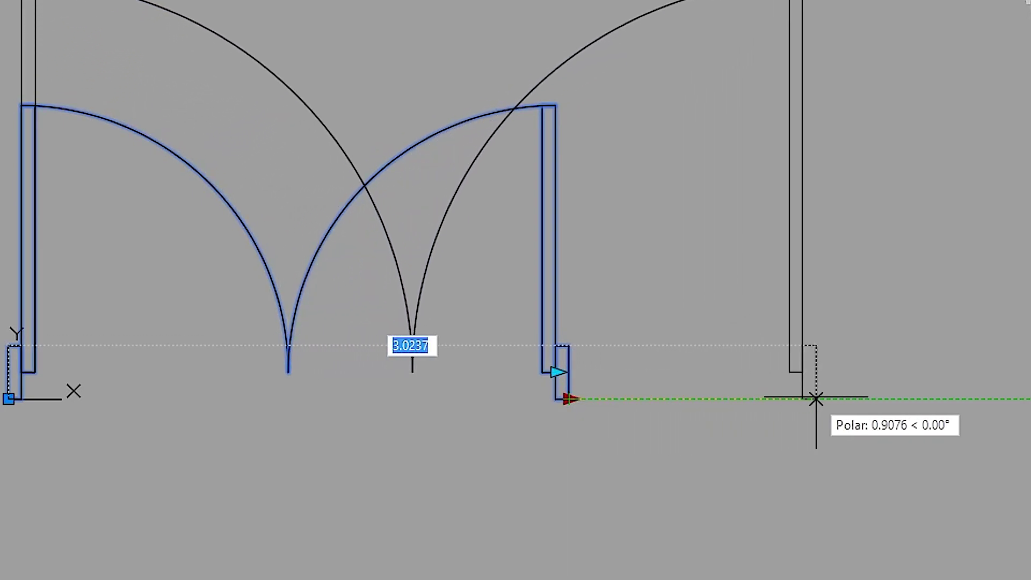
click(825, 399)
click(825, 398)
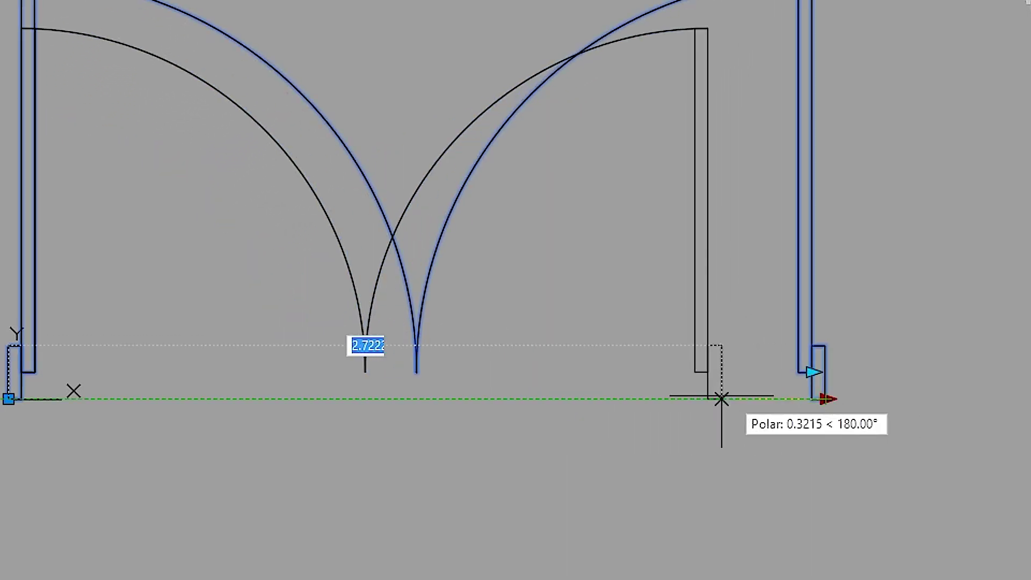
click(291, 399)
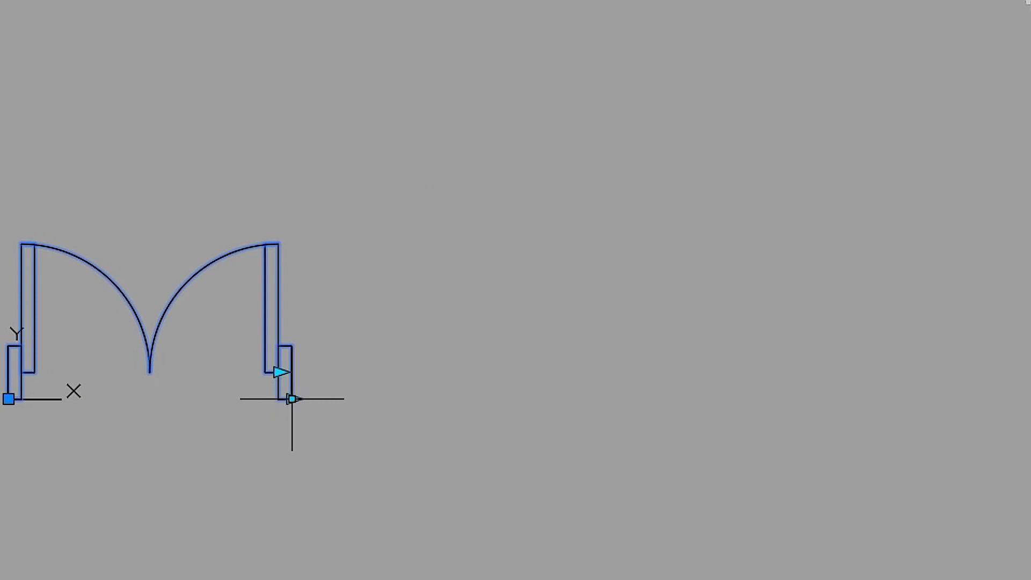
click(291, 399)
click(671, 399)
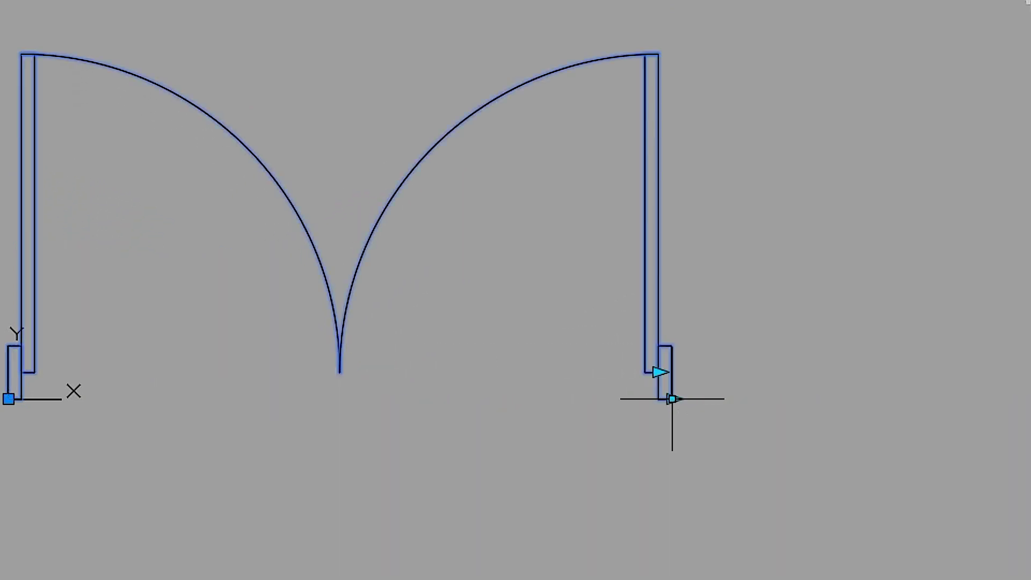
click(659, 372)
click(820, 372)
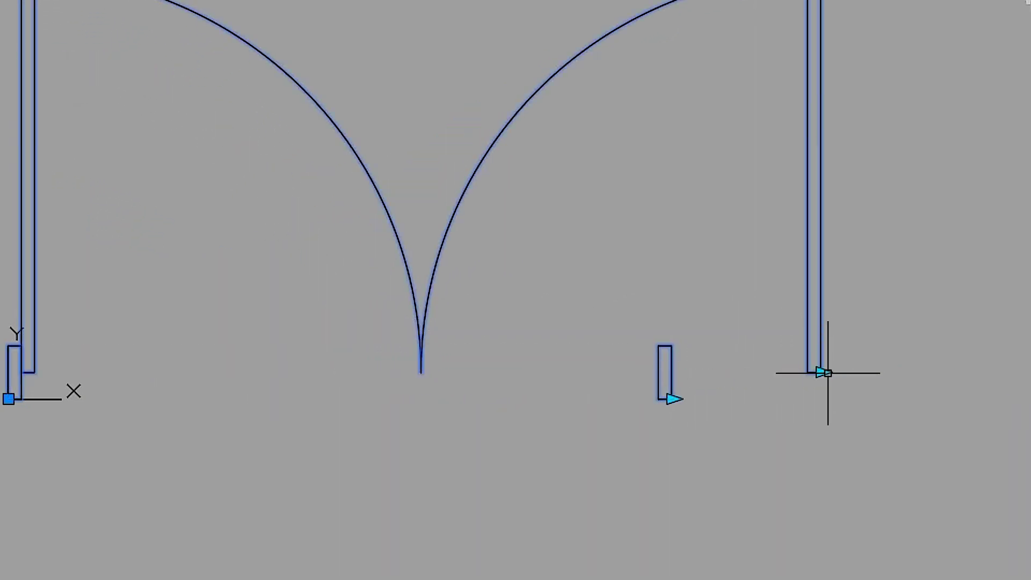
click(821, 371)
click(659, 371)
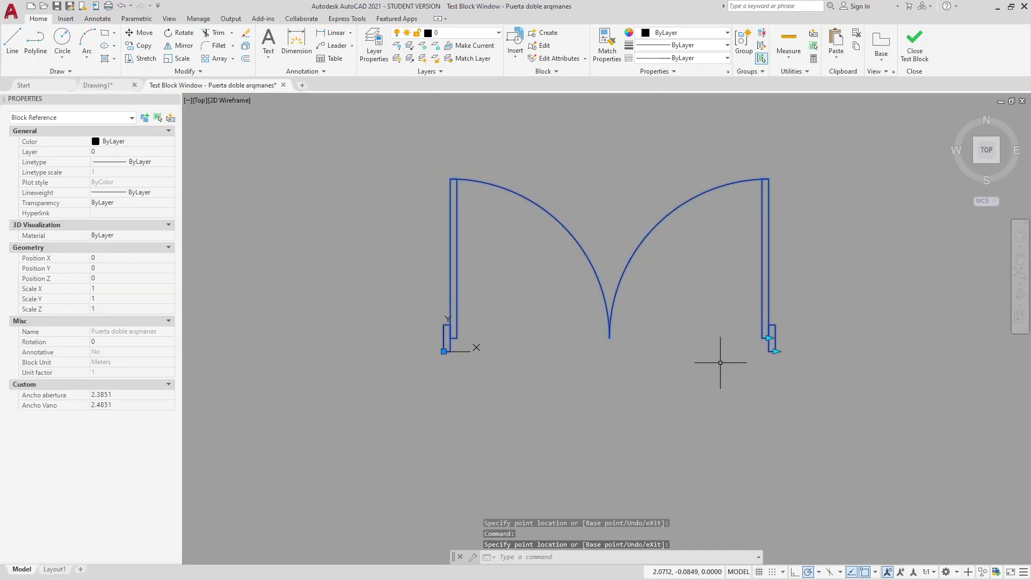
click(914, 45)
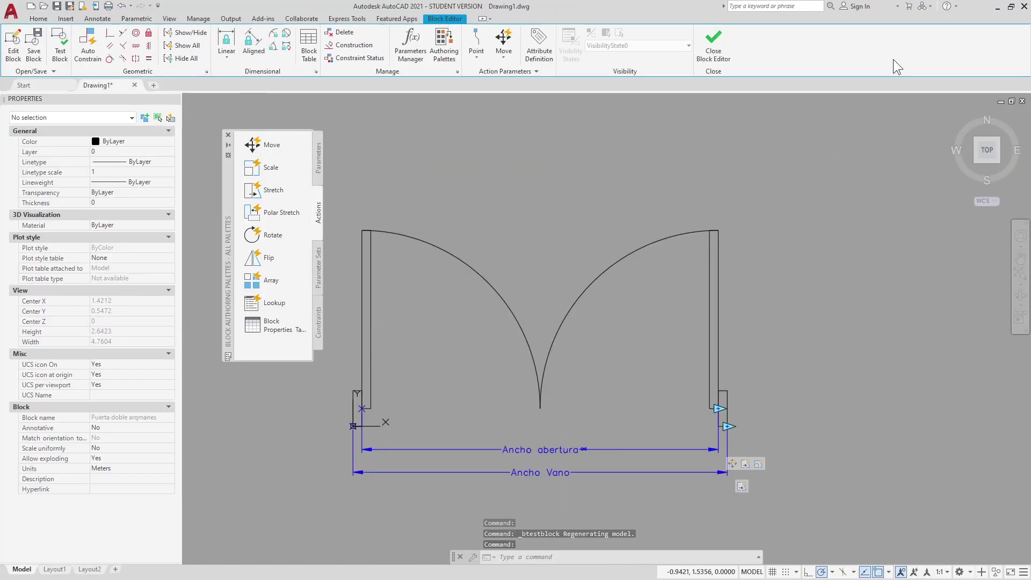
Step: Set Ancho abertura's Number of Grips to 0 in Properties
click(531, 448)
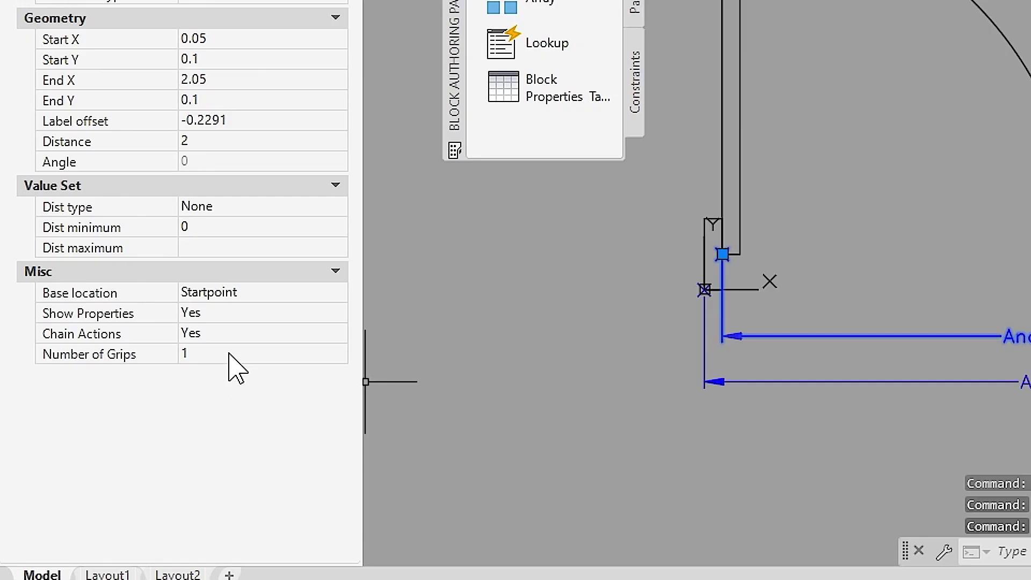
click(115, 458)
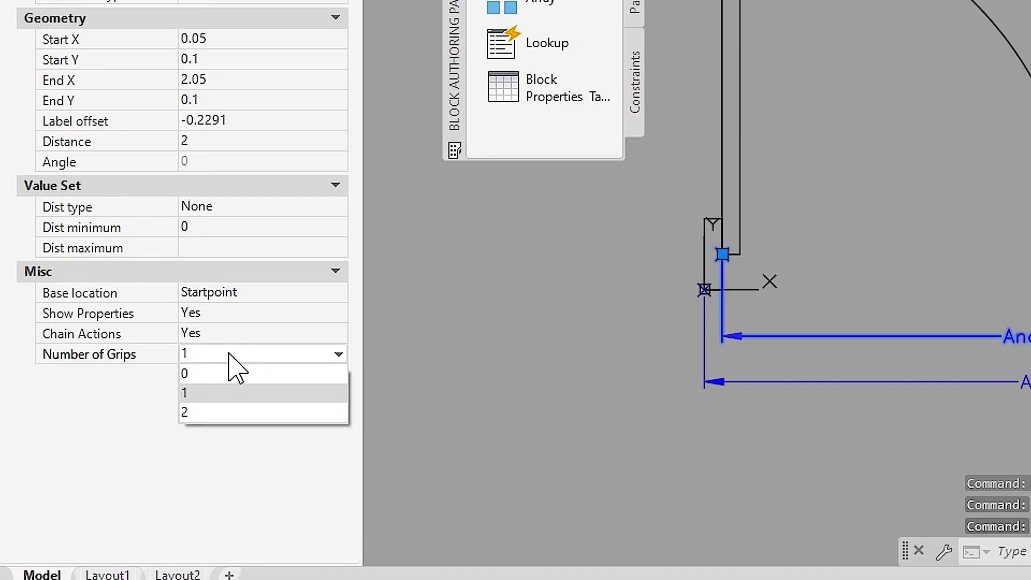
click(231, 391)
click(60, 54)
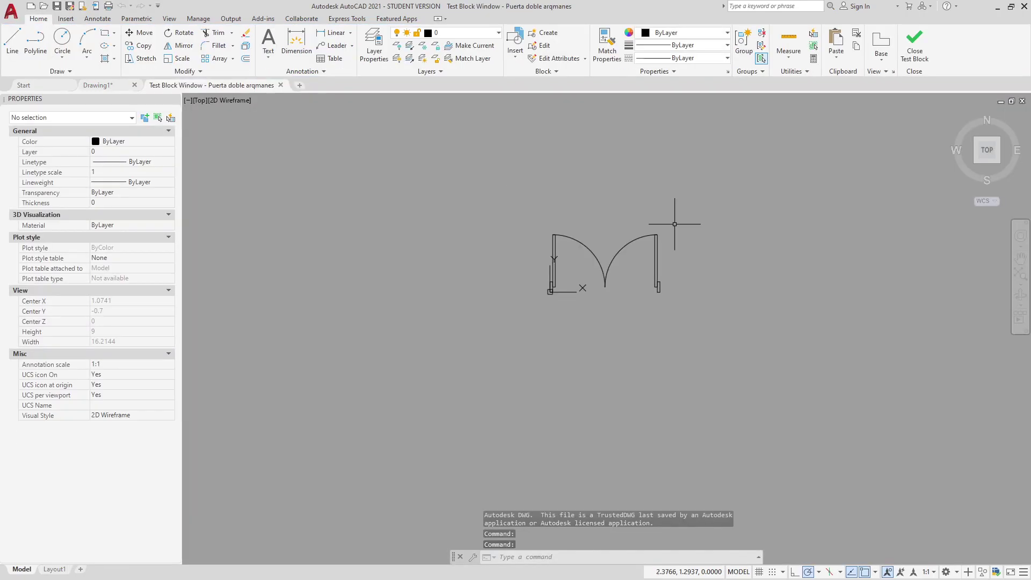
scroll(674, 218, up, 6)
click(783, 427)
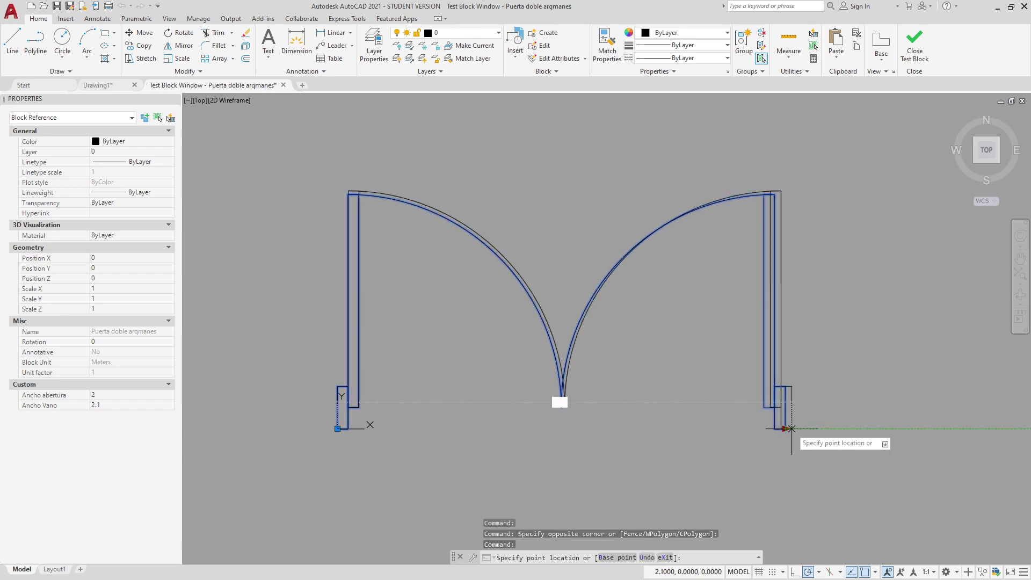
click(899, 428)
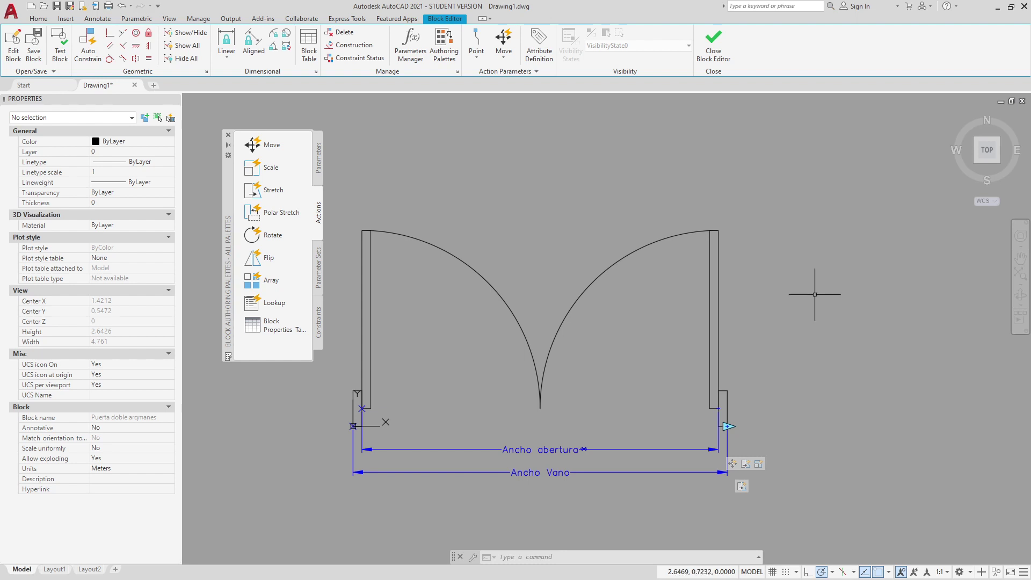
Step: Place Flip state1 with a horizontal reflection line from the arcs' meeting point, labelled at the door centre
click(316, 153)
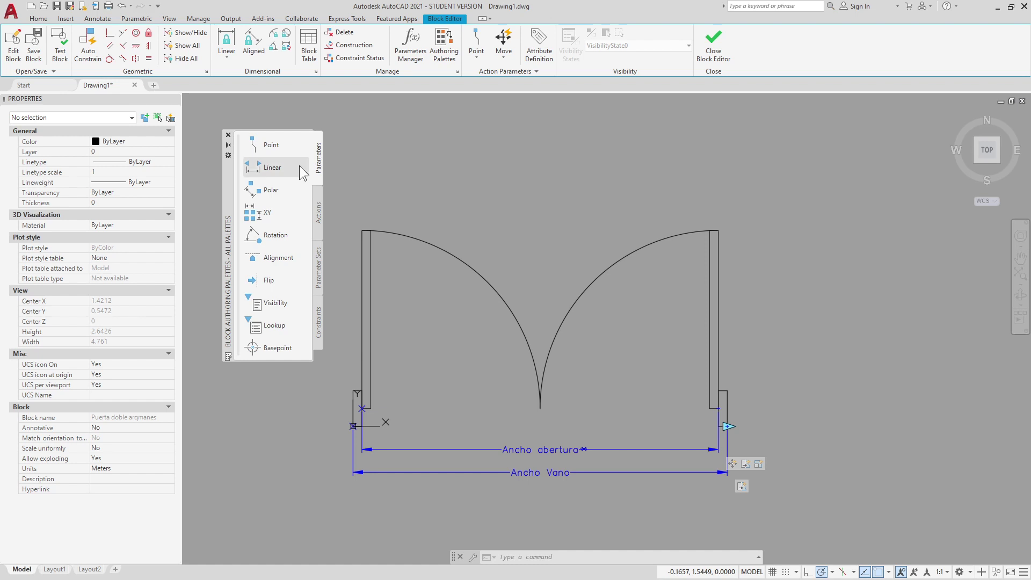
click(266, 279)
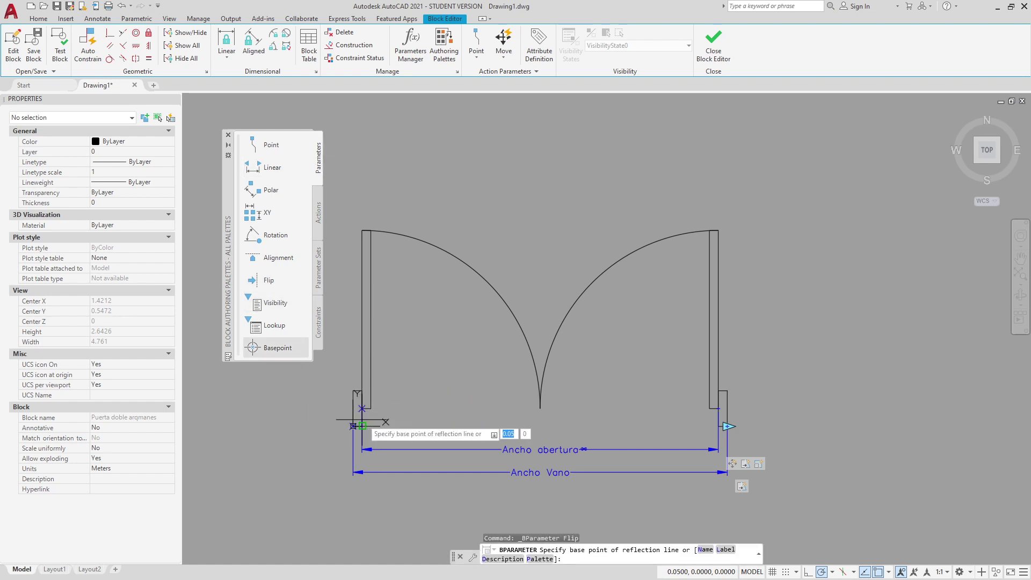
click(540, 407)
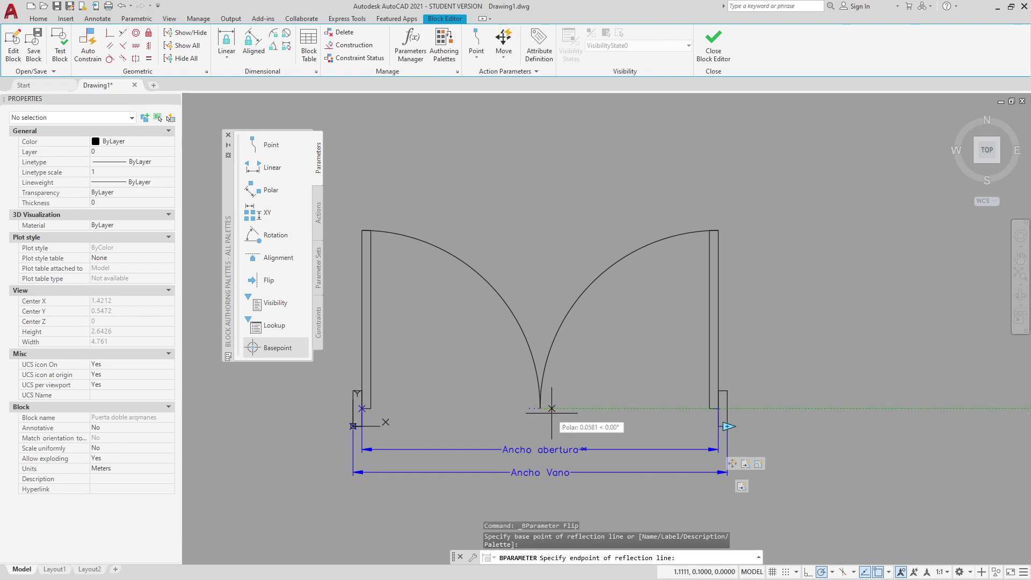
click(844, 406)
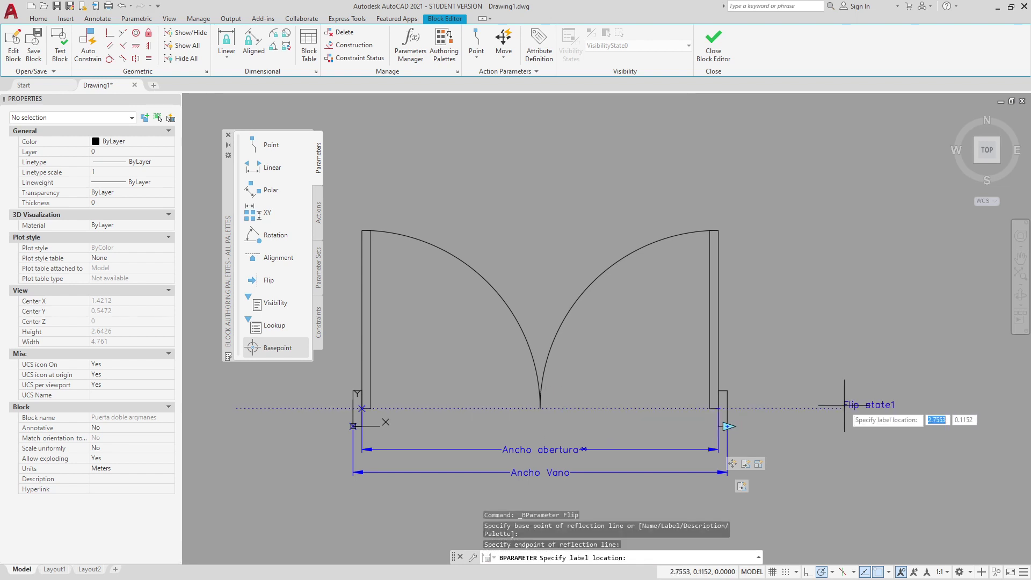
click(557, 392)
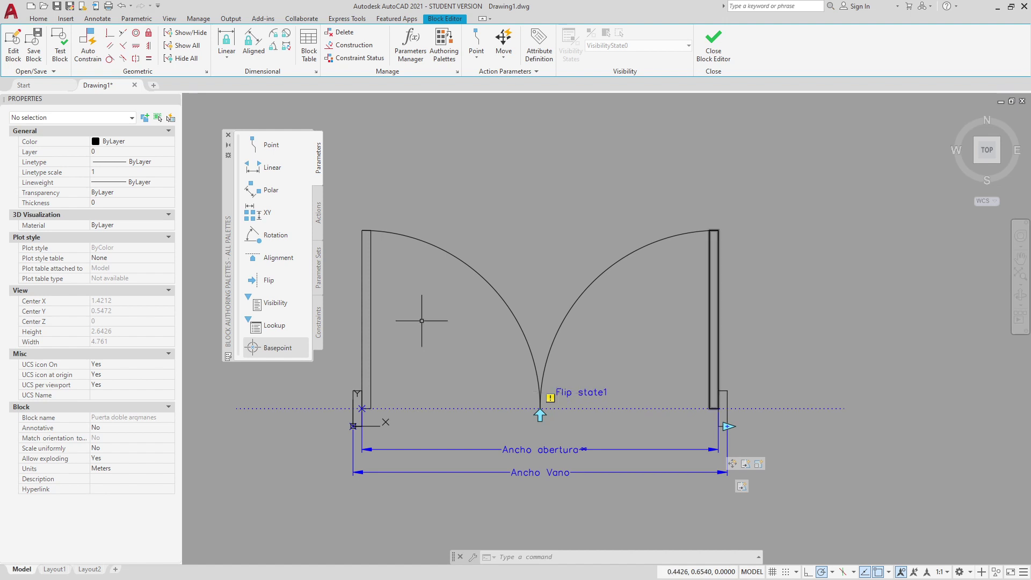
middle_drag(470, 391, 517, 325)
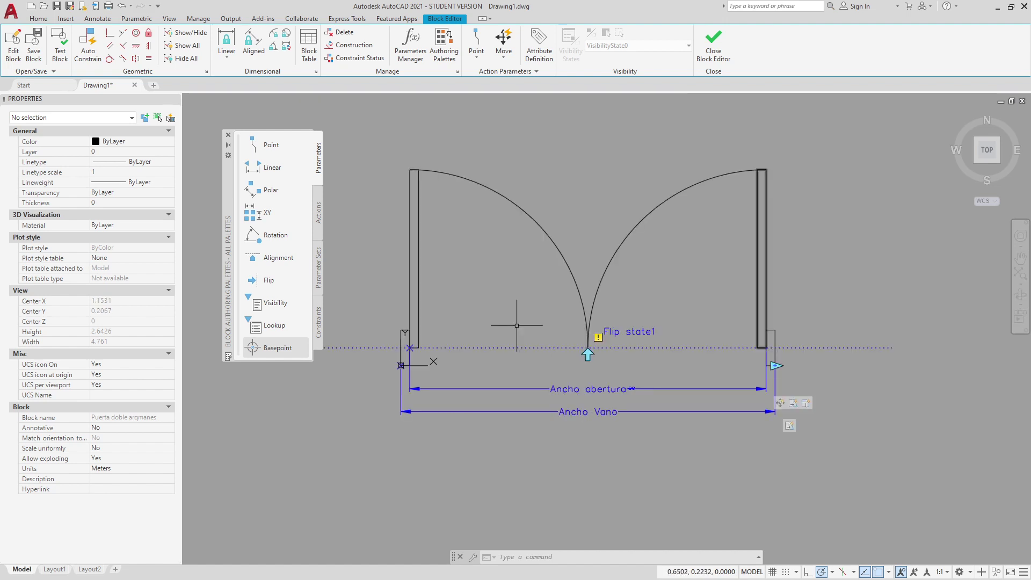
Step: Attach a flip action to Flip state1 capturing all 11 door objects
click(319, 213)
click(268, 257)
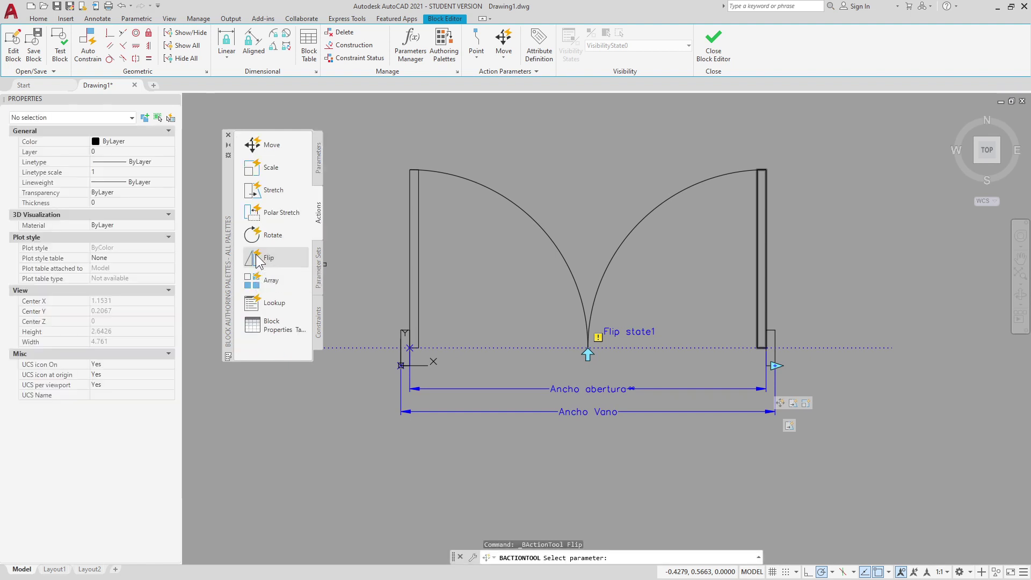
click(624, 347)
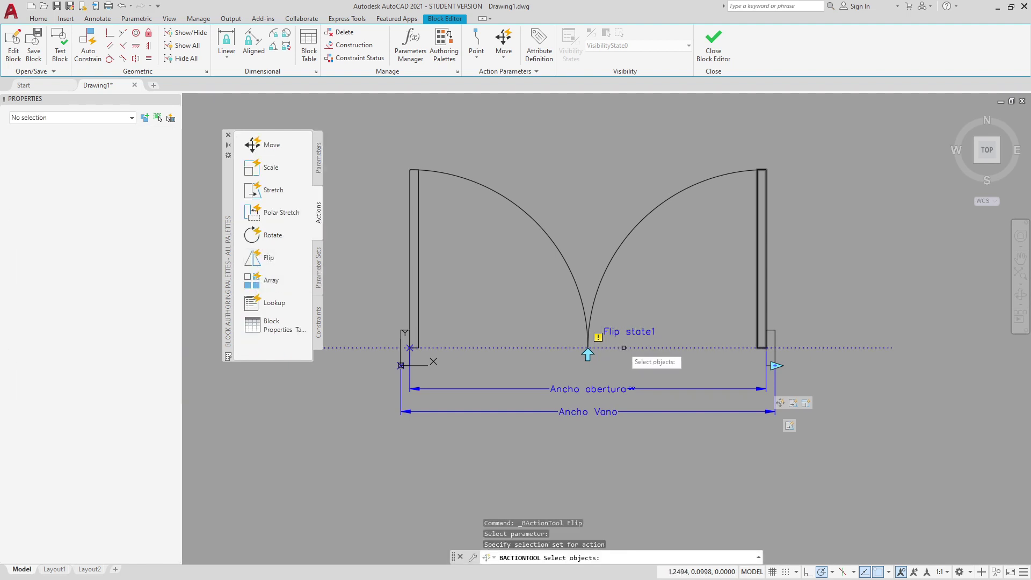
click(882, 475)
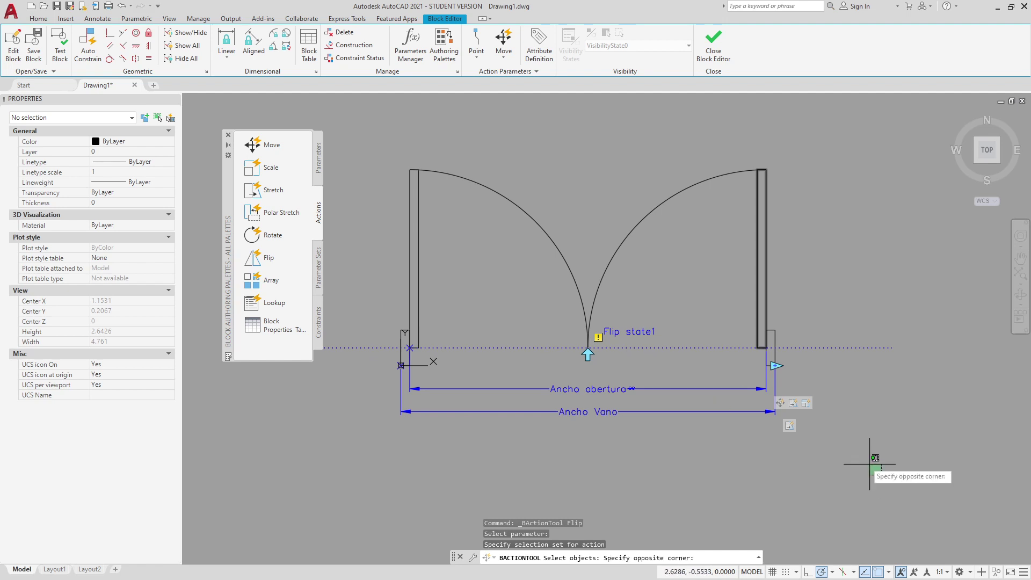
click(362, 144)
key(Return)
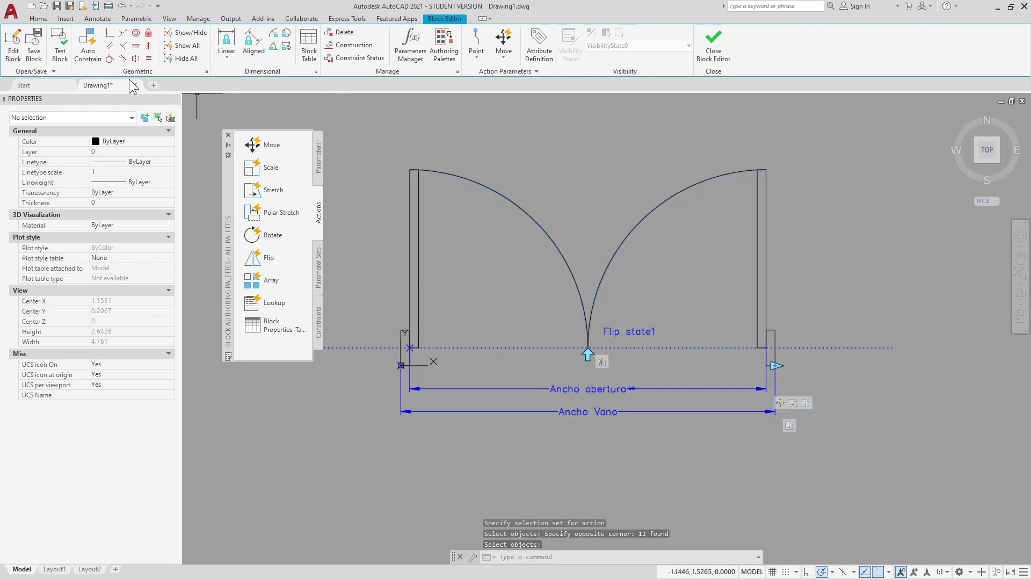
Step: Test the door block by flipping it back and forth and widening it
click(59, 49)
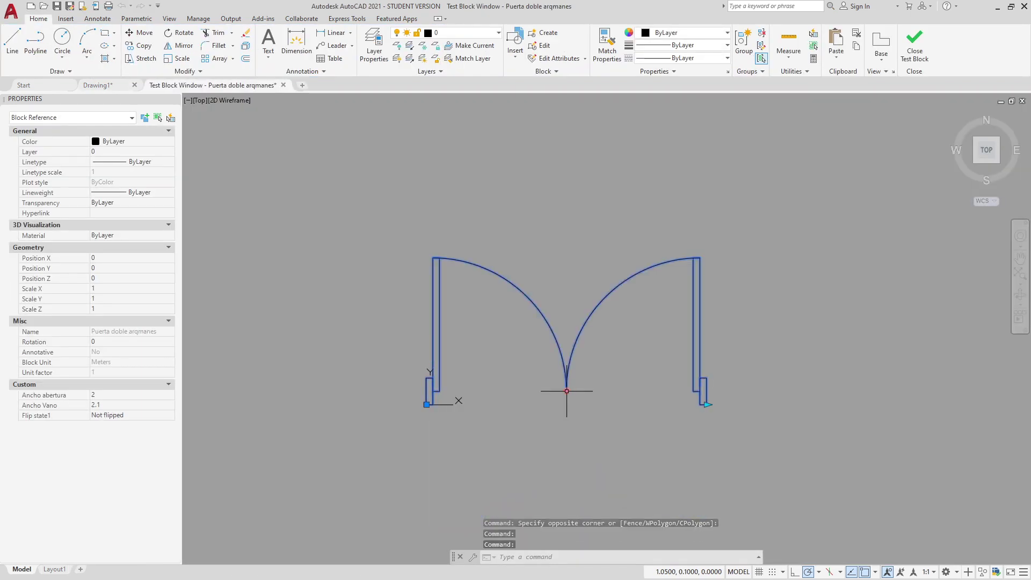
click(566, 391)
click(566, 391)
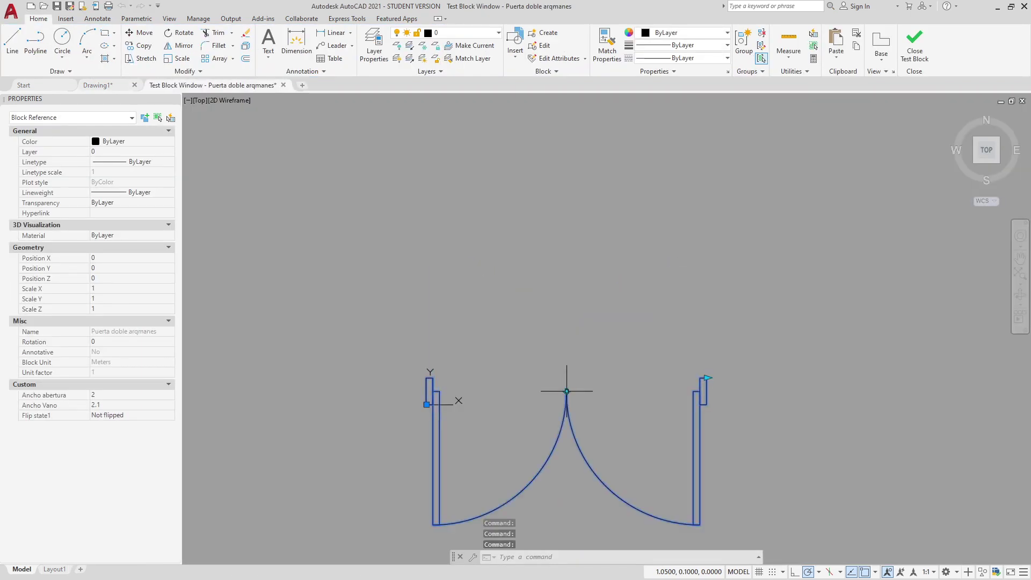
click(707, 378)
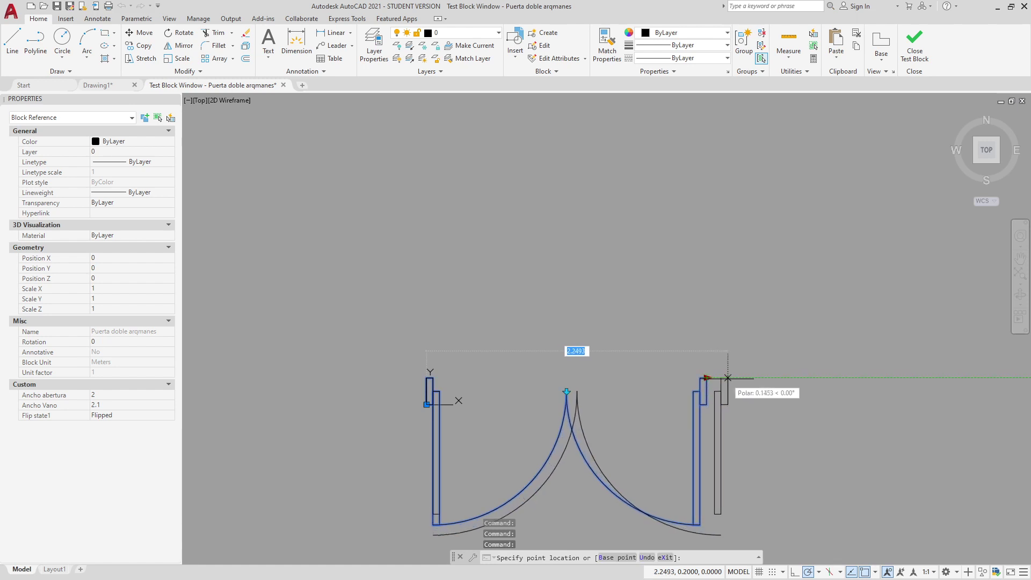
click(773, 368)
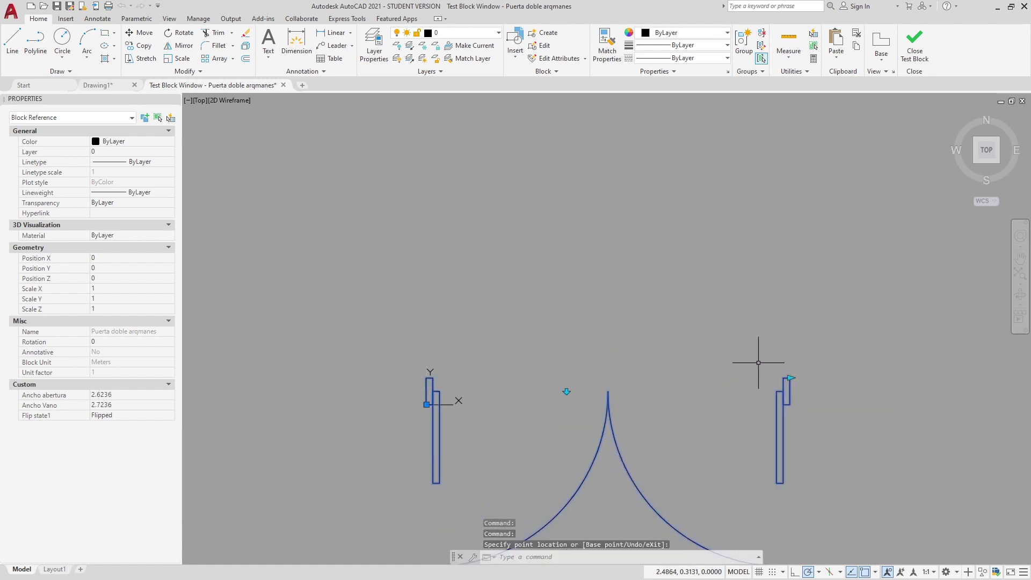
middle_drag(743, 344, 705, 236)
Step: Resize the test door from its right jamb, narrowing it to 2.2374 and then about 2.1
click(750, 270)
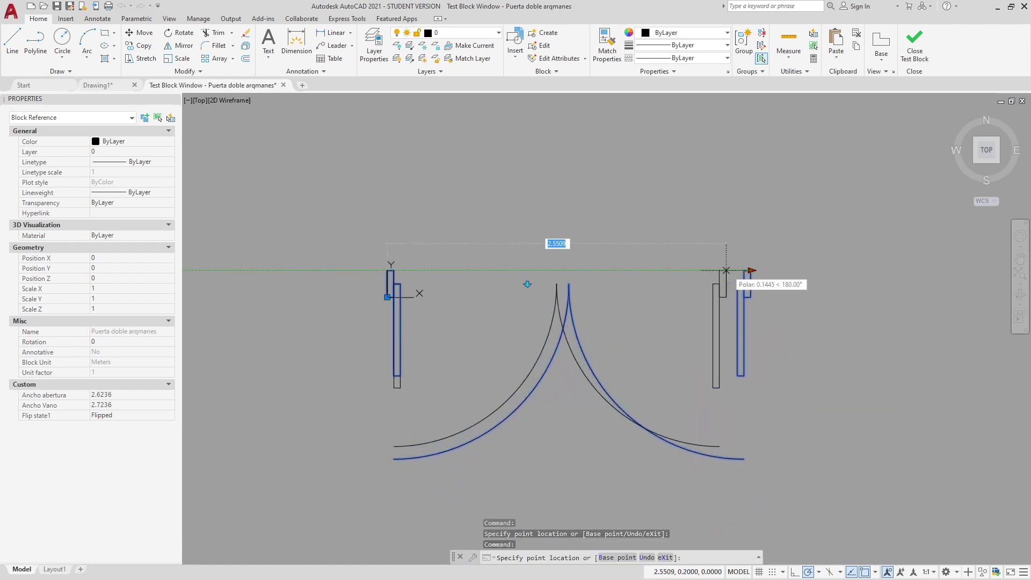
click(640, 273)
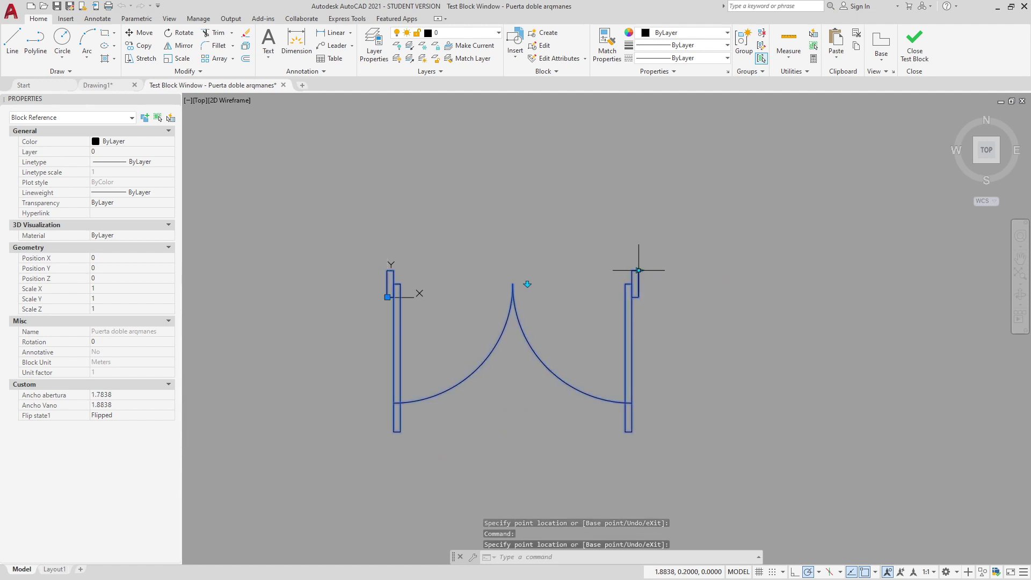
click(746, 271)
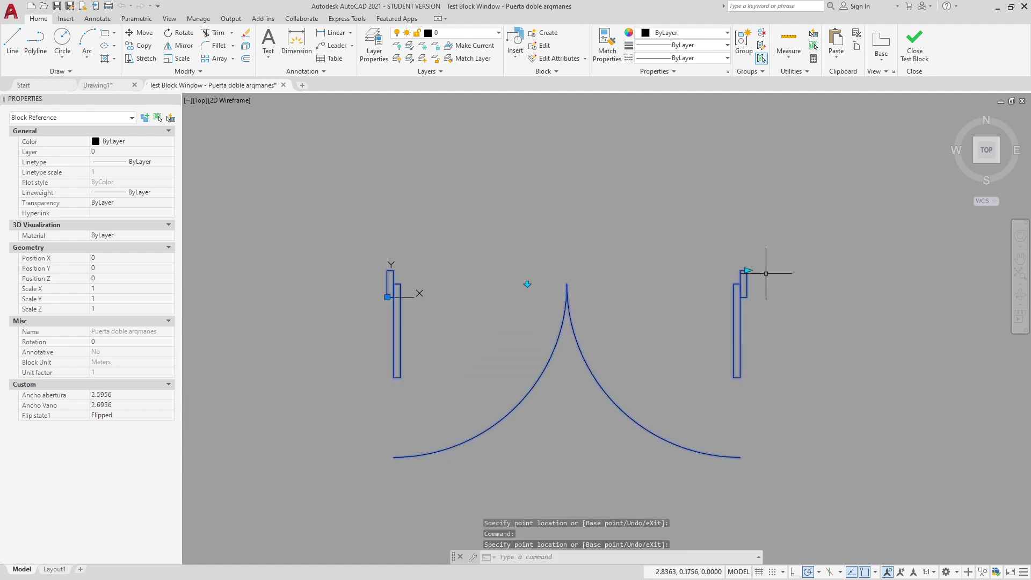
click(746, 270)
click(836, 270)
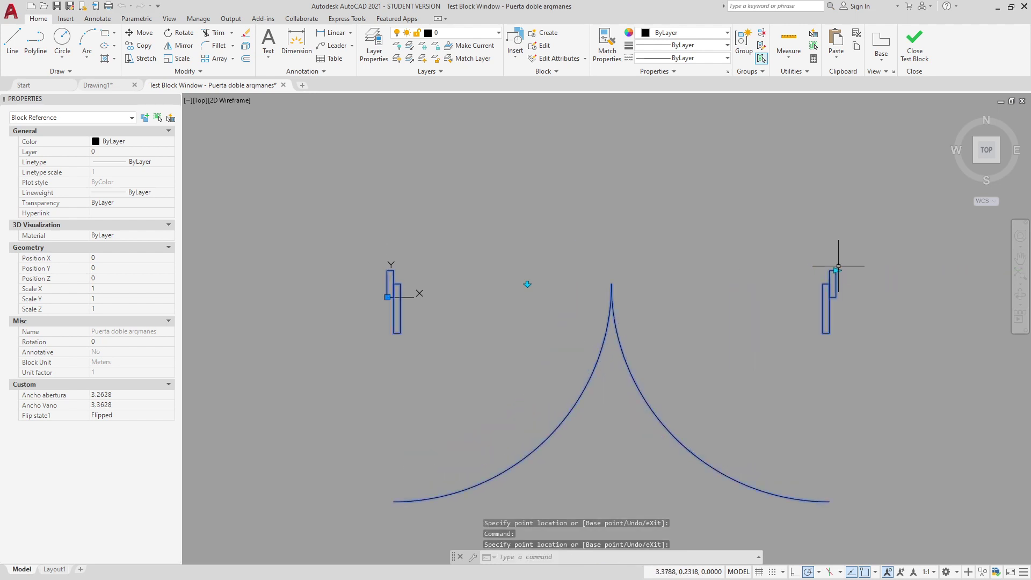
click(685, 263)
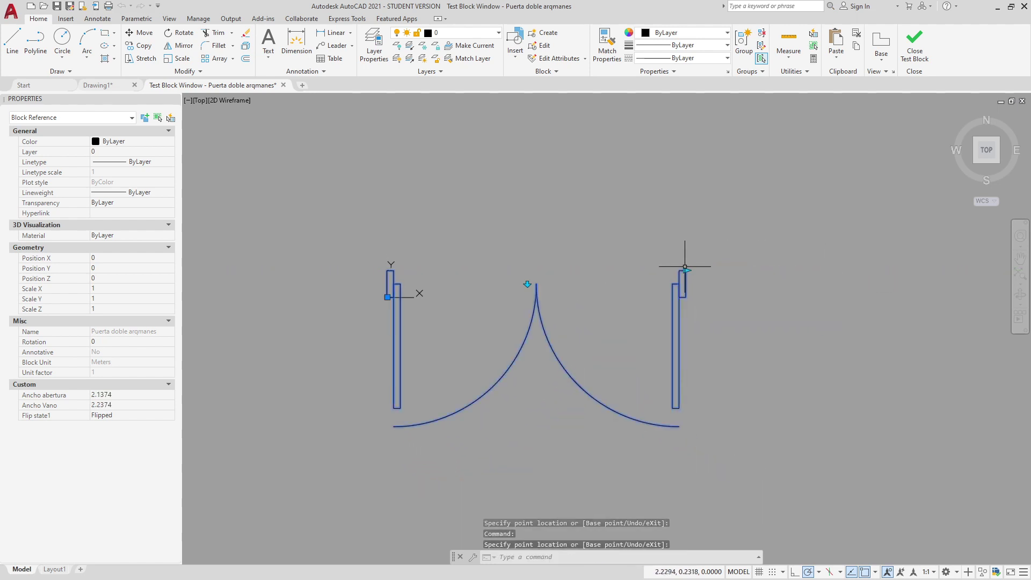
click(686, 270)
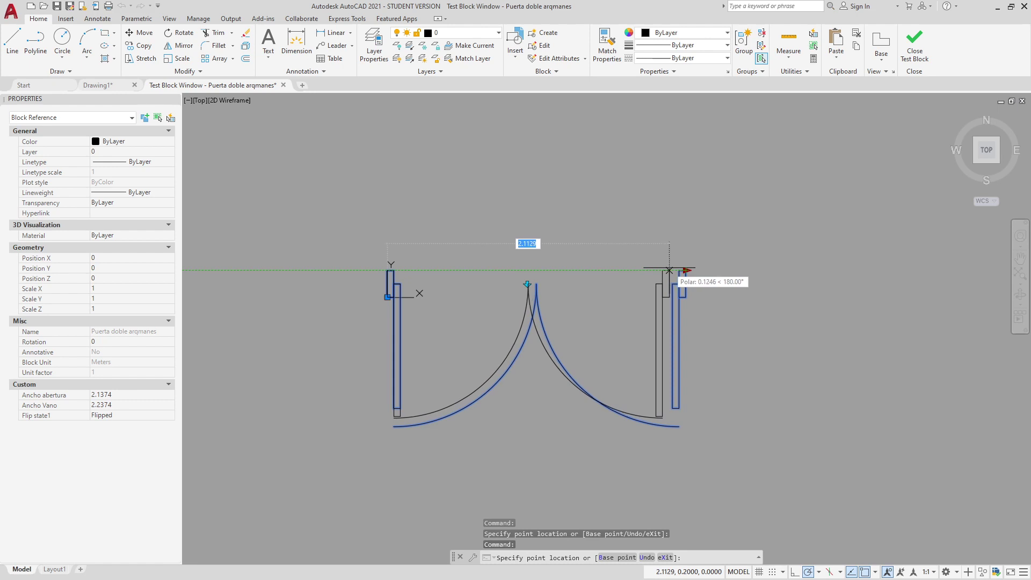
click(668, 270)
Step: Flip the door upward and back, restretch its width, and close the test
click(527, 283)
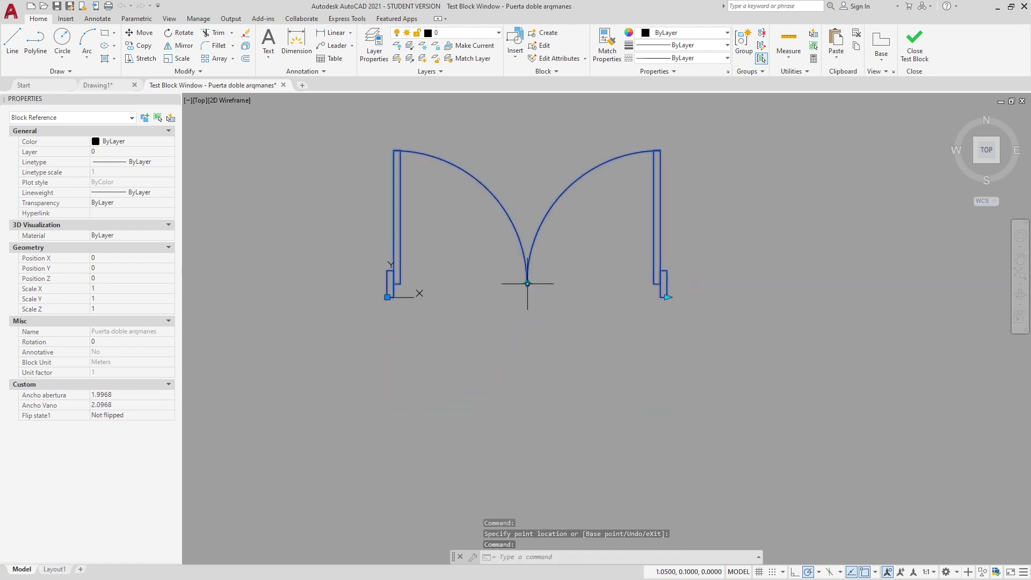
click(667, 297)
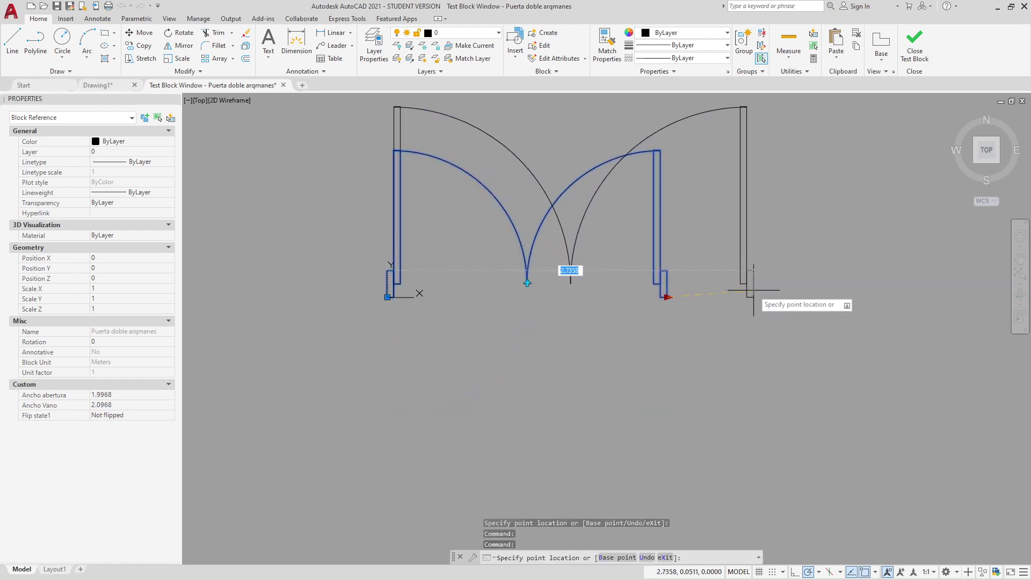
click(667, 297)
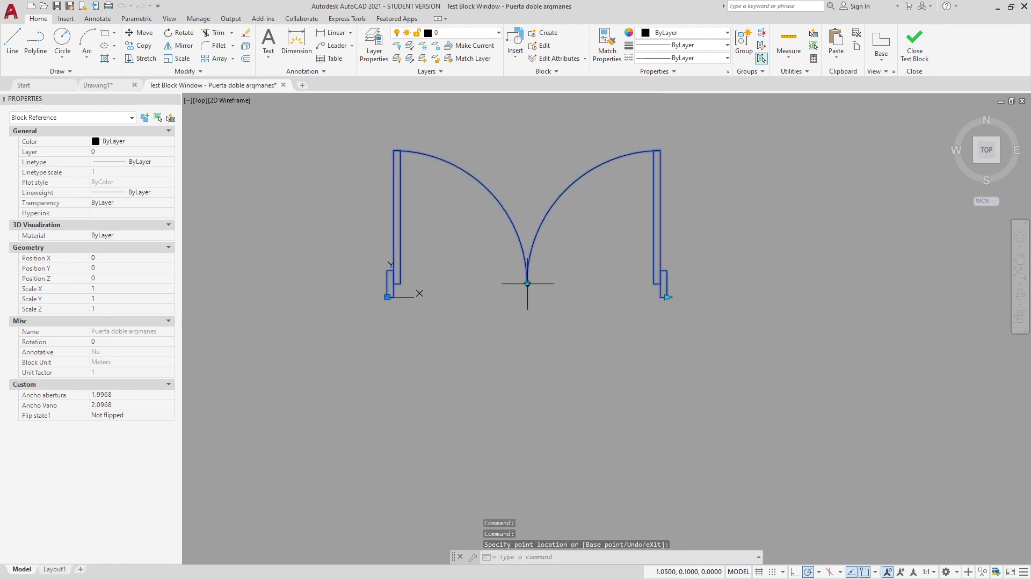
click(527, 283)
click(667, 270)
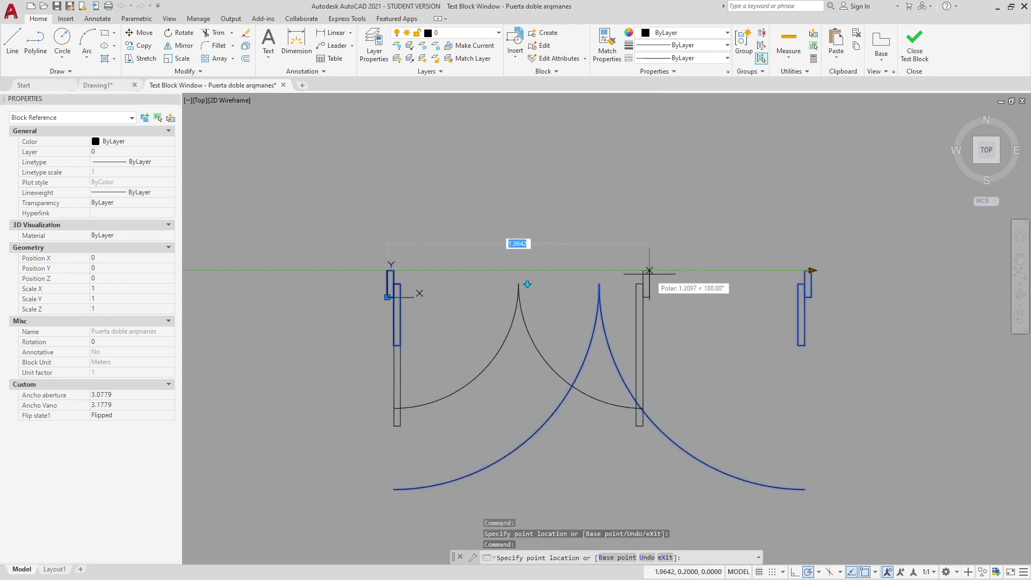
click(650, 271)
click(907, 43)
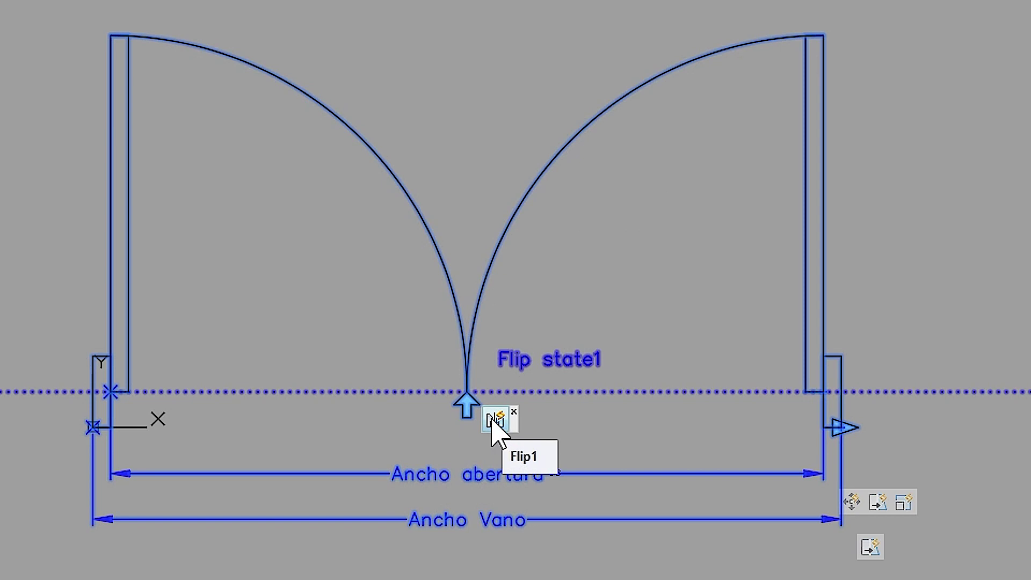
Step: Delete the Flip action from Flip state1, then select both door leaf arcs
right_click(493, 421)
click(529, 431)
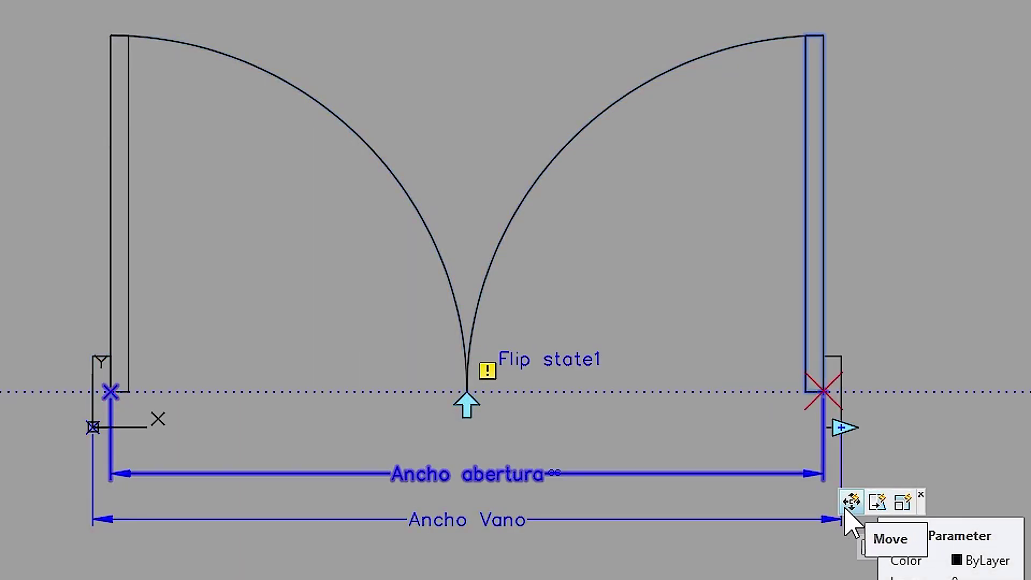
click(855, 512)
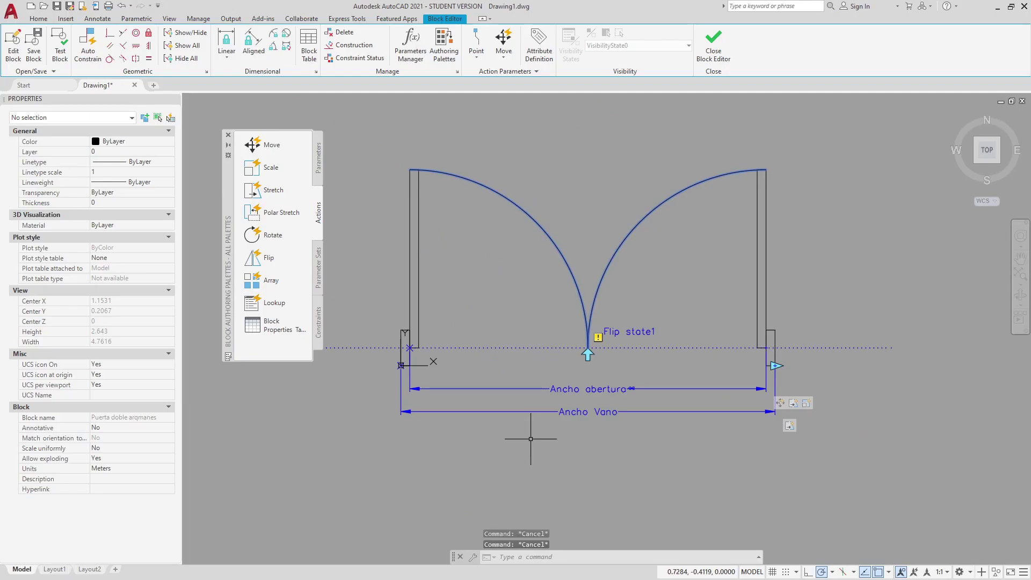
Step: Set BACTIONBARMODE to 0 so Move, Scale and Stretch1 appear as named markers
text(BACTIOn)
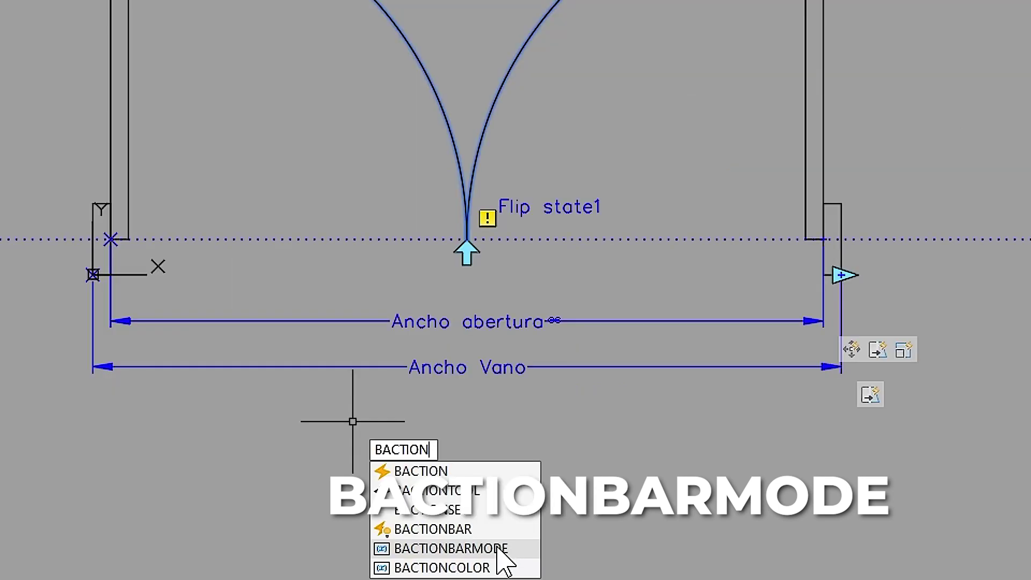
click(502, 548)
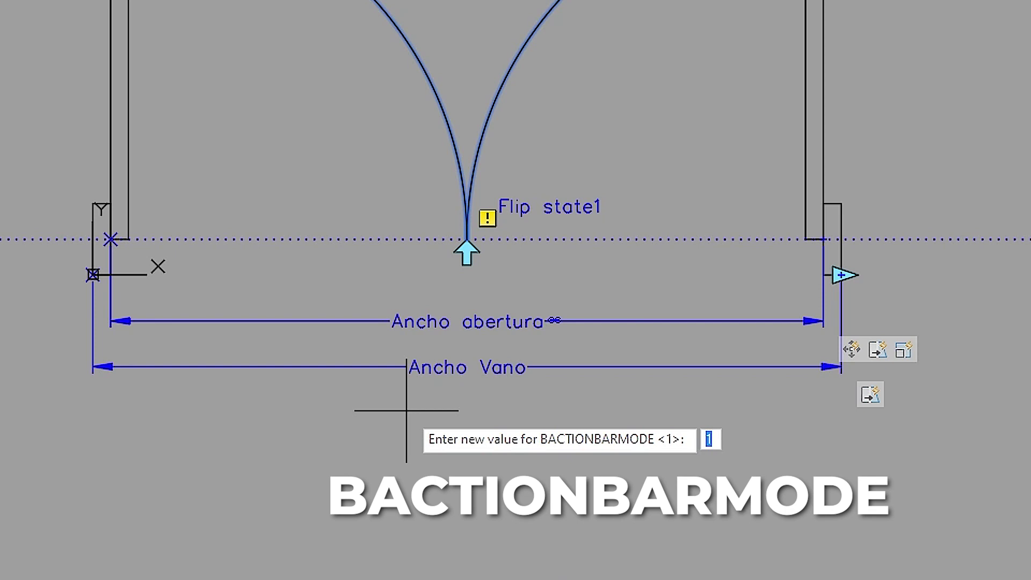
text(0)
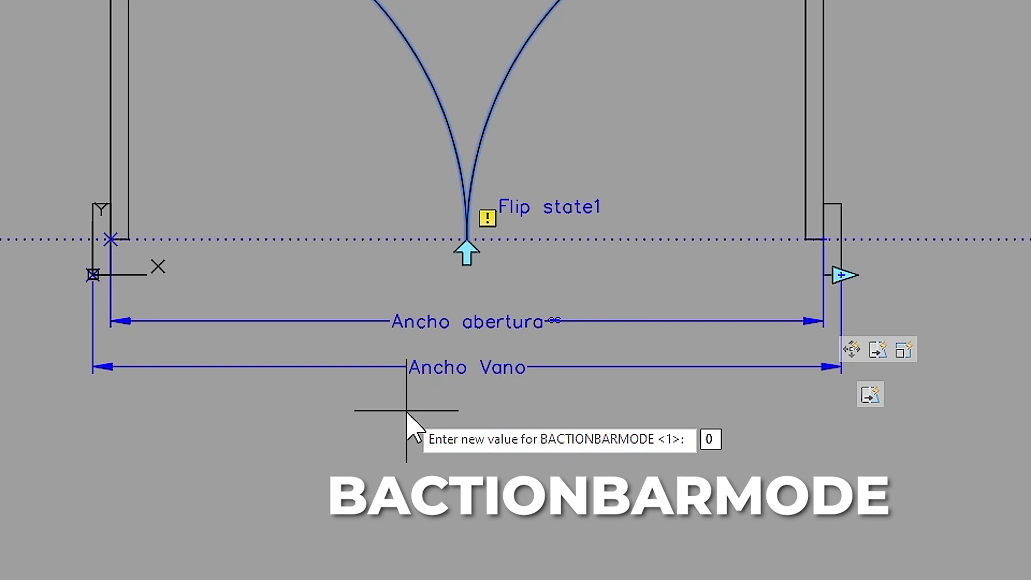
key(Return)
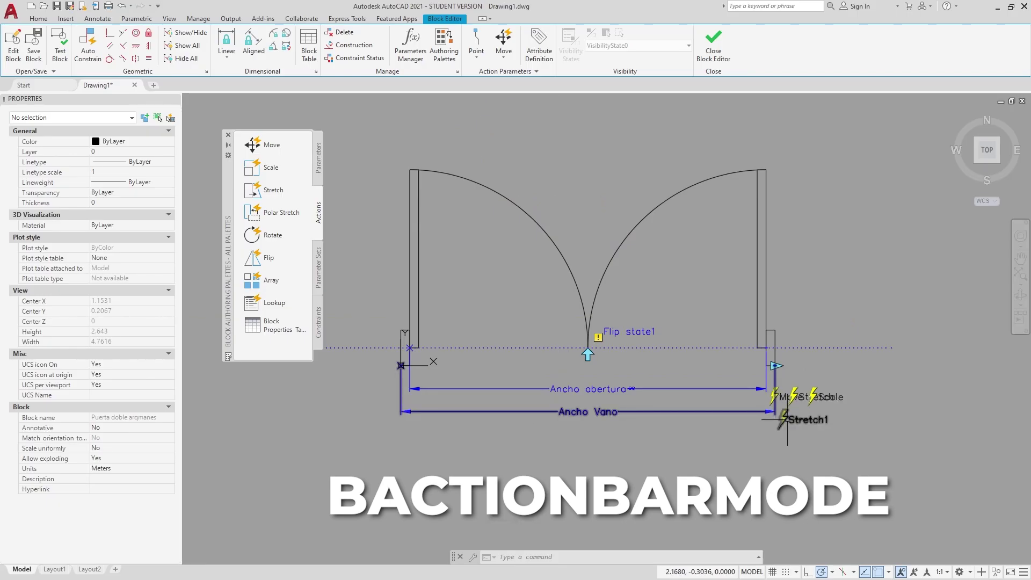
Step: Move the Scale and Stretch action labels apart near the right jamb
click(822, 397)
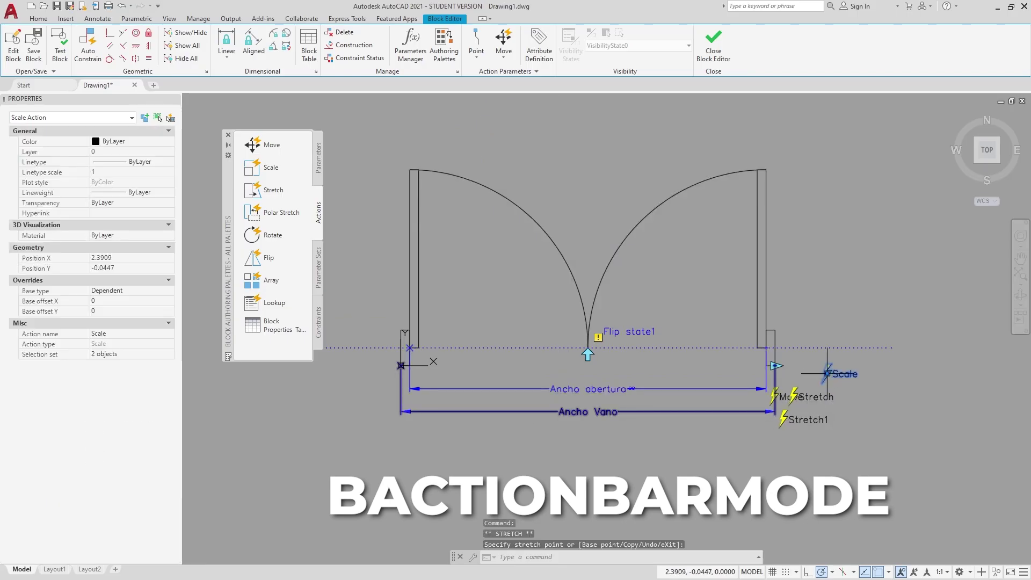
key(Escape)
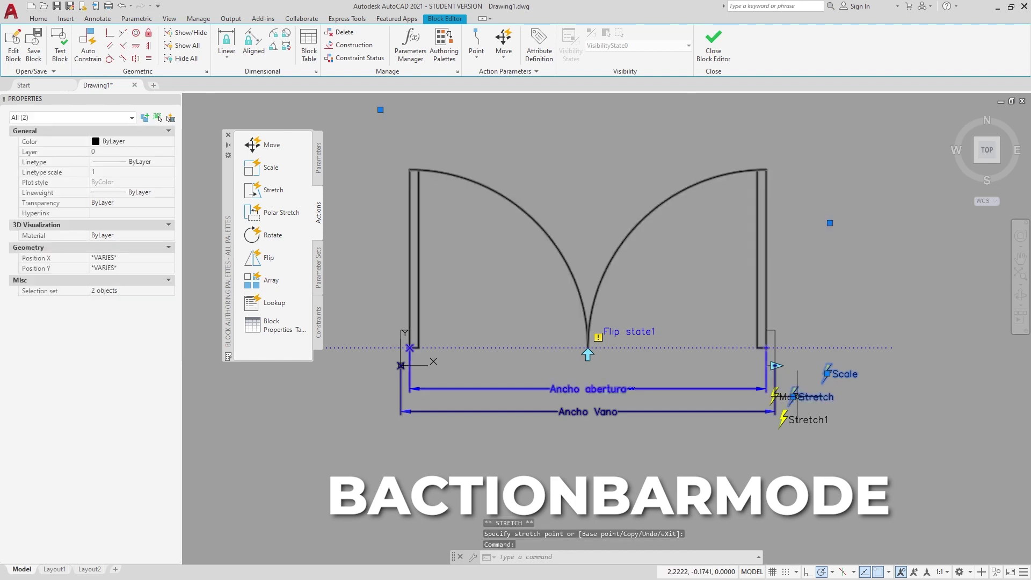
click(795, 397)
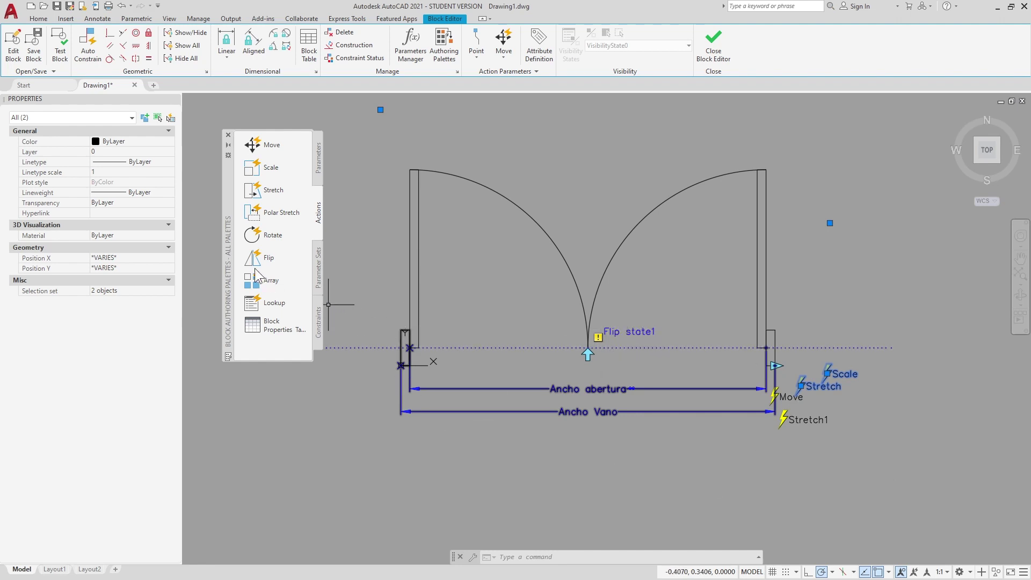
Step: Add Flip1 to Flip state1 covering all 15 door objects, placed beside the flip arrow
click(268, 257)
click(610, 347)
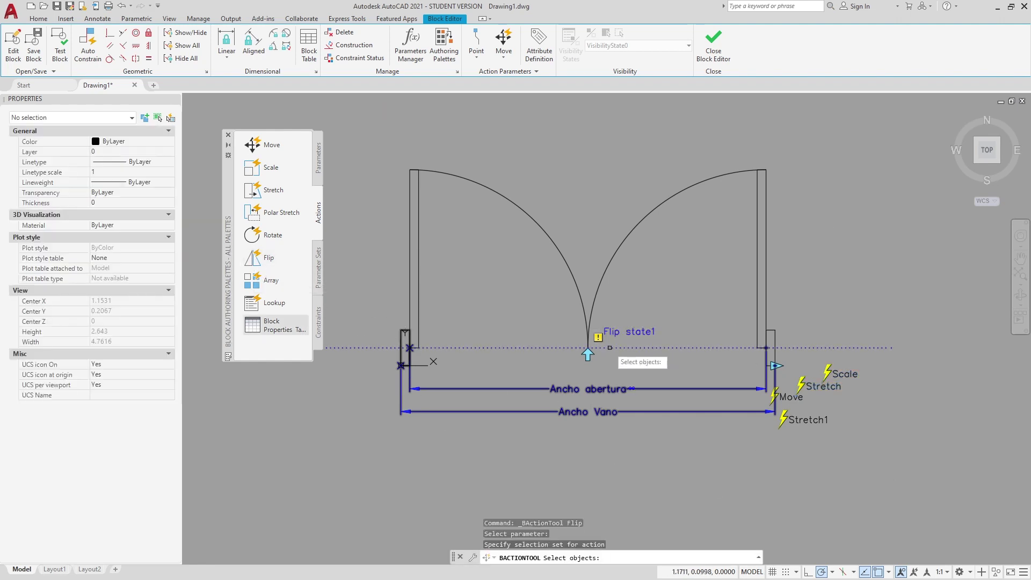
click(955, 491)
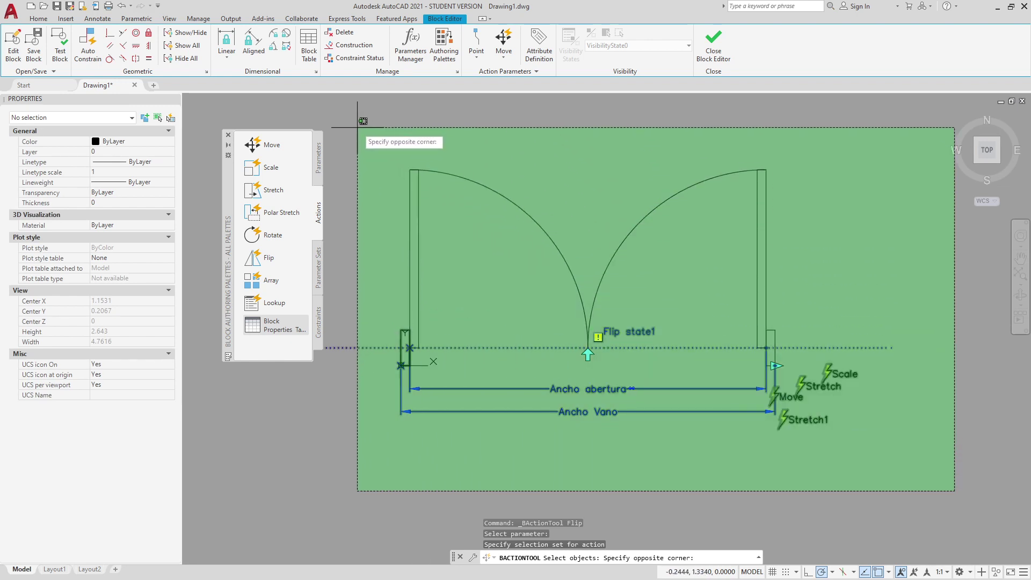
click(371, 145)
key(Return)
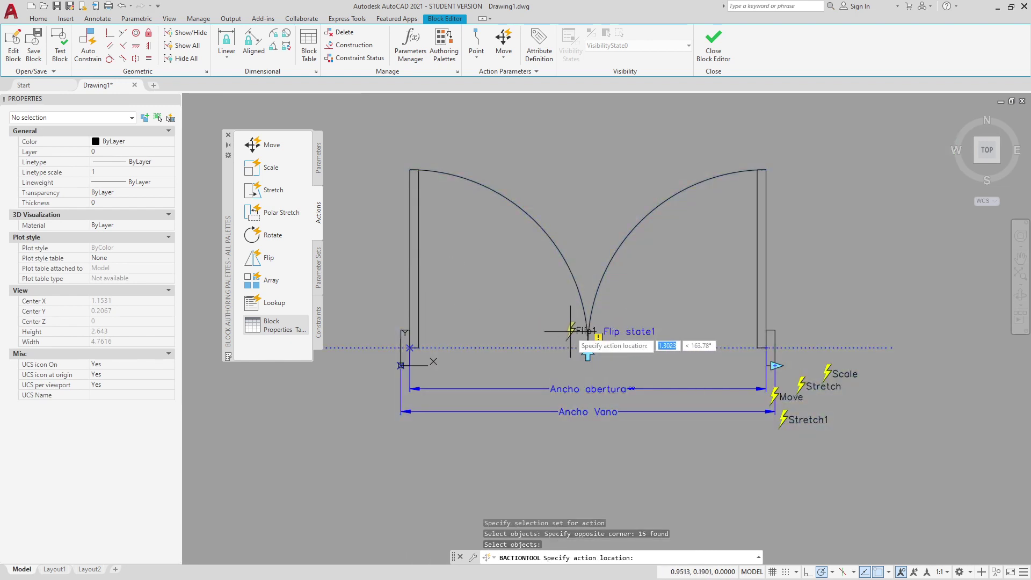
click(561, 325)
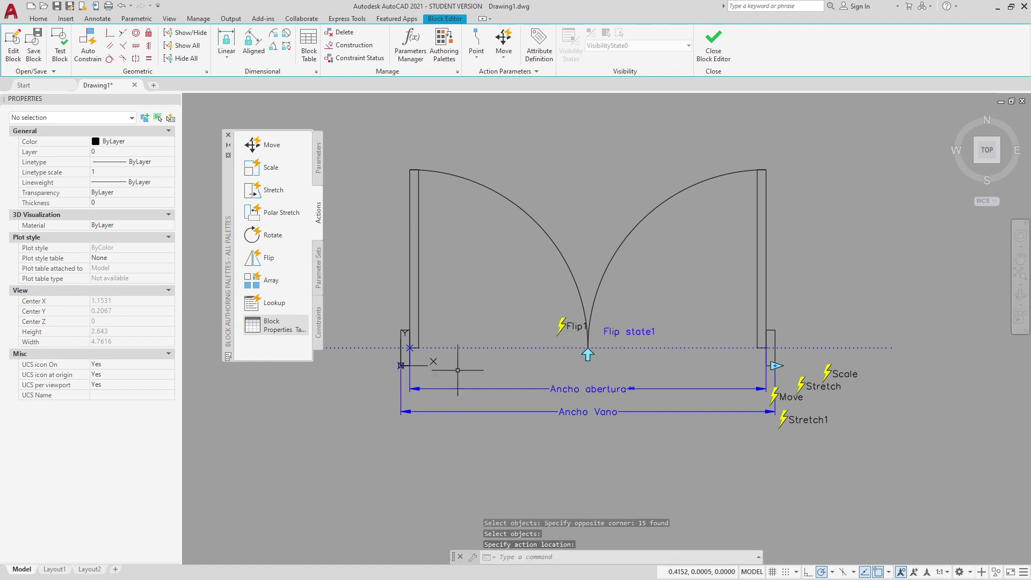
Step: Test-flip the door and narrow its opening to about 1.76, then 1.4569, then close the test
click(63, 55)
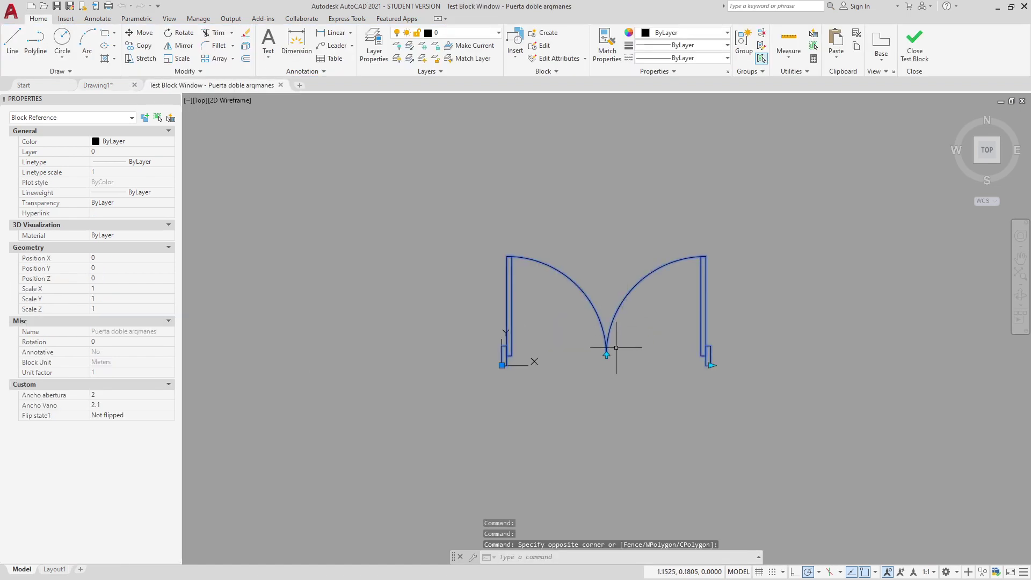
click(711, 365)
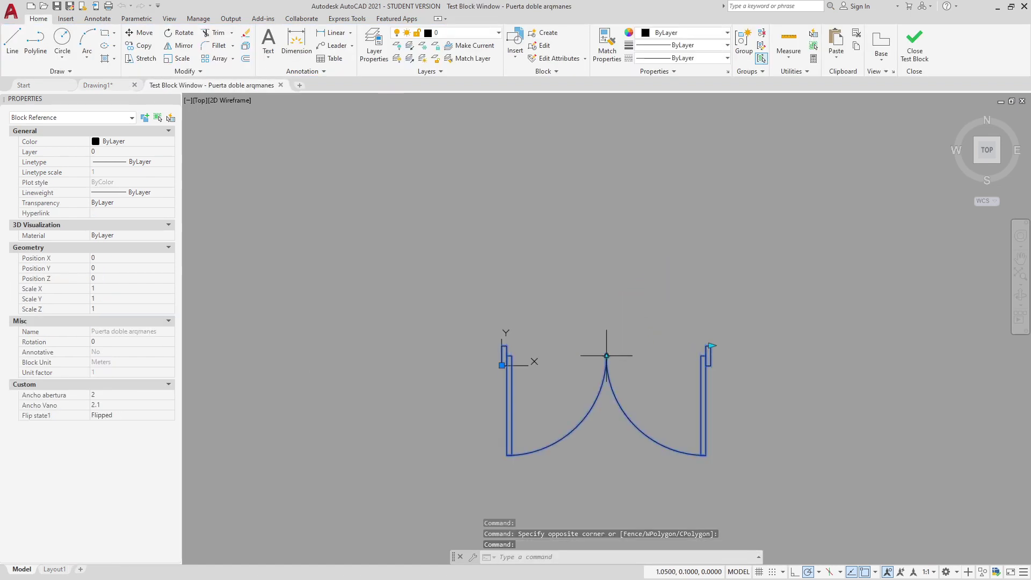
click(711, 346)
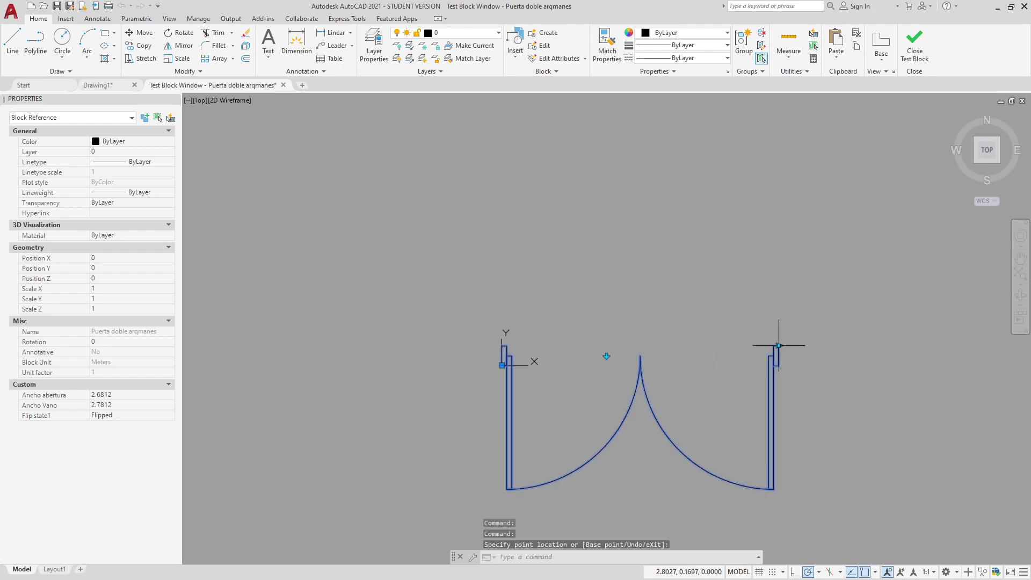
click(678, 345)
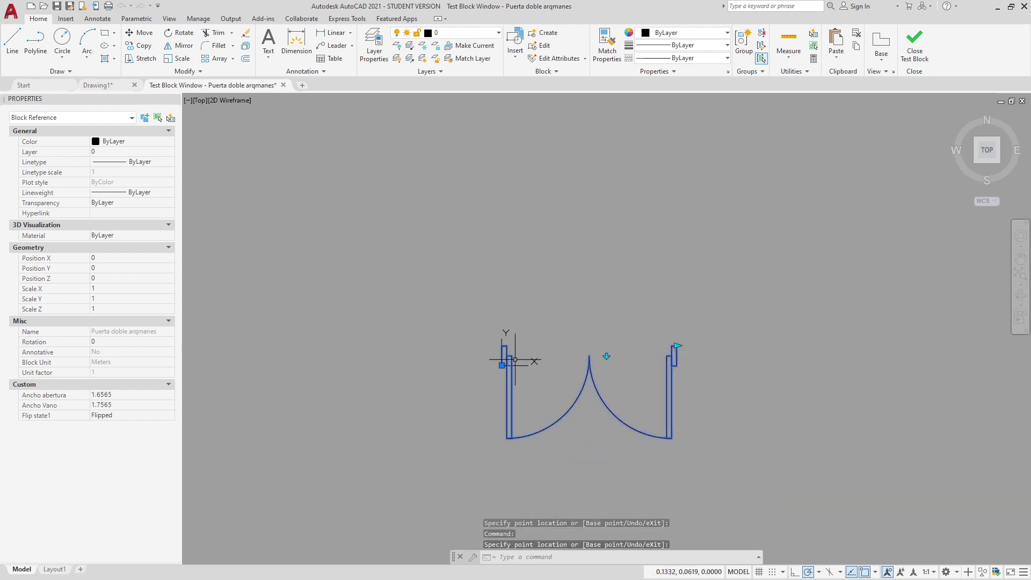
click(606, 355)
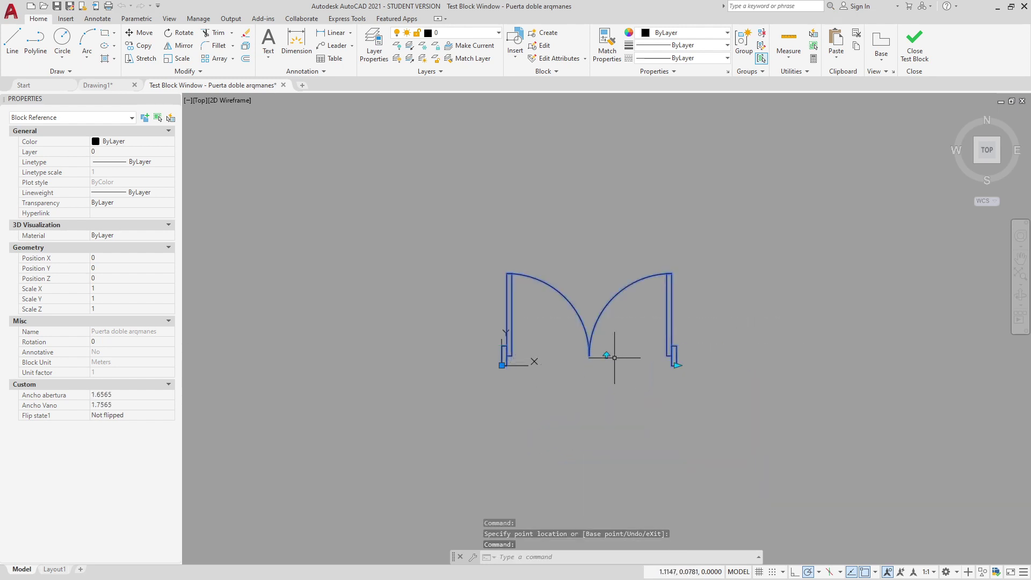
click(677, 365)
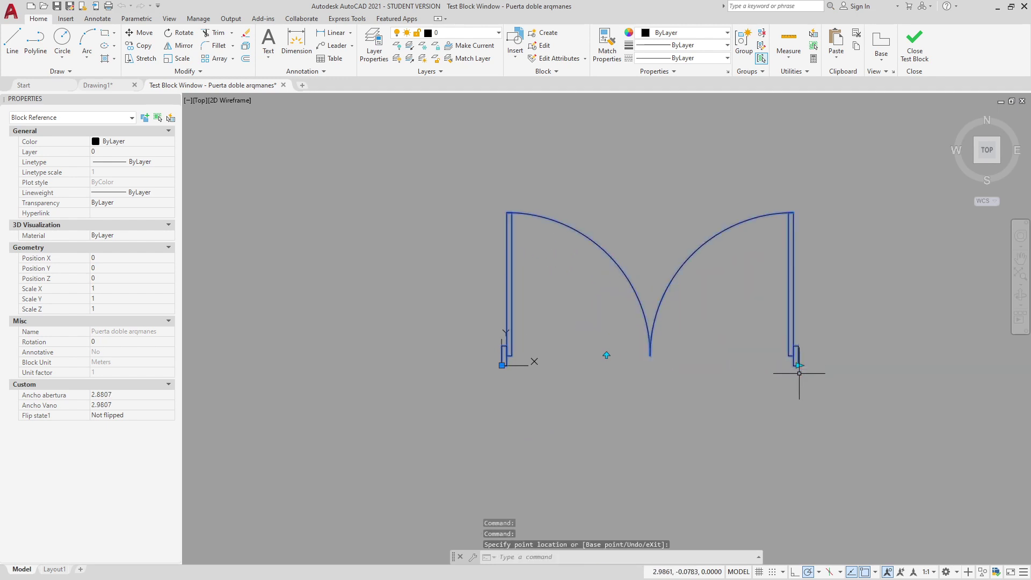
click(656, 365)
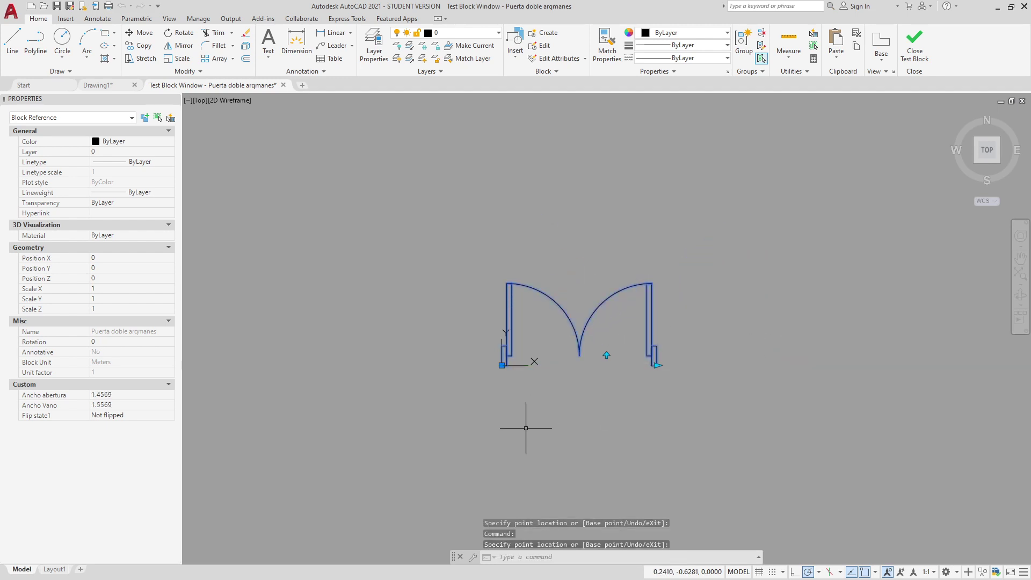
click(915, 46)
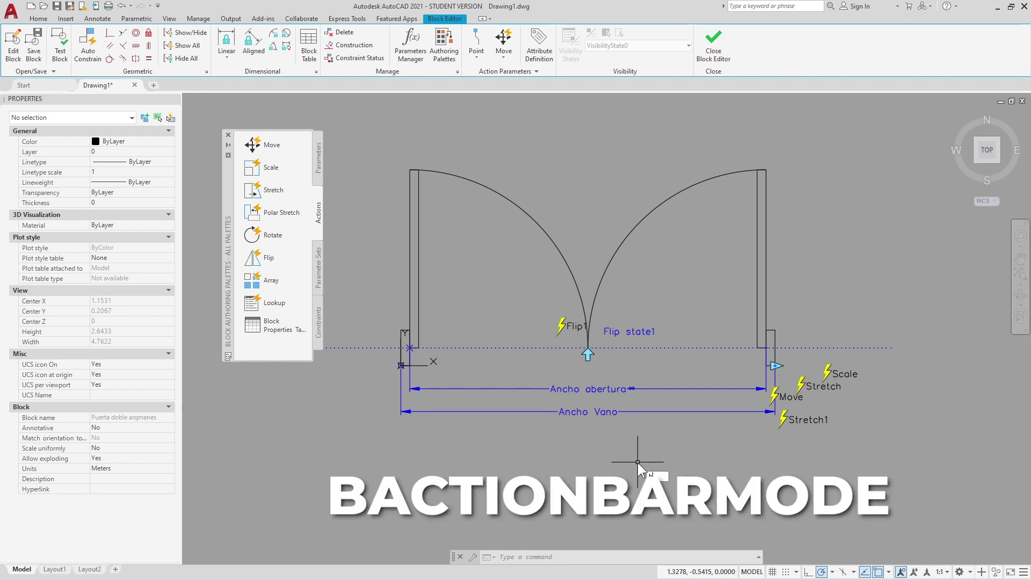
Step: Set BACTIONBARMODE to 1 so the door's actions show as action-bar icons
text(BACTIOnb)
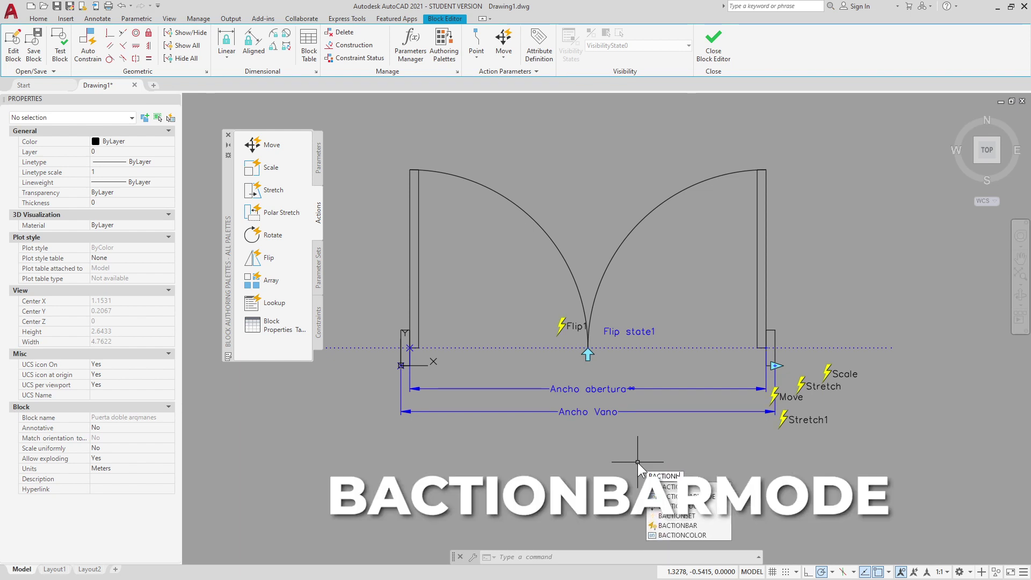
text(armode)
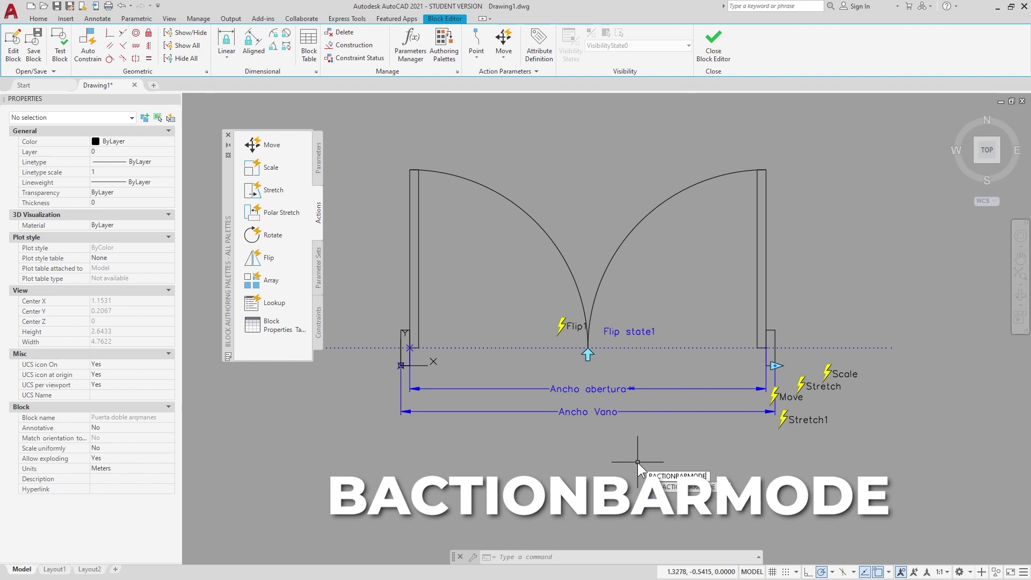
key(Return)
text(1)
key(Return)
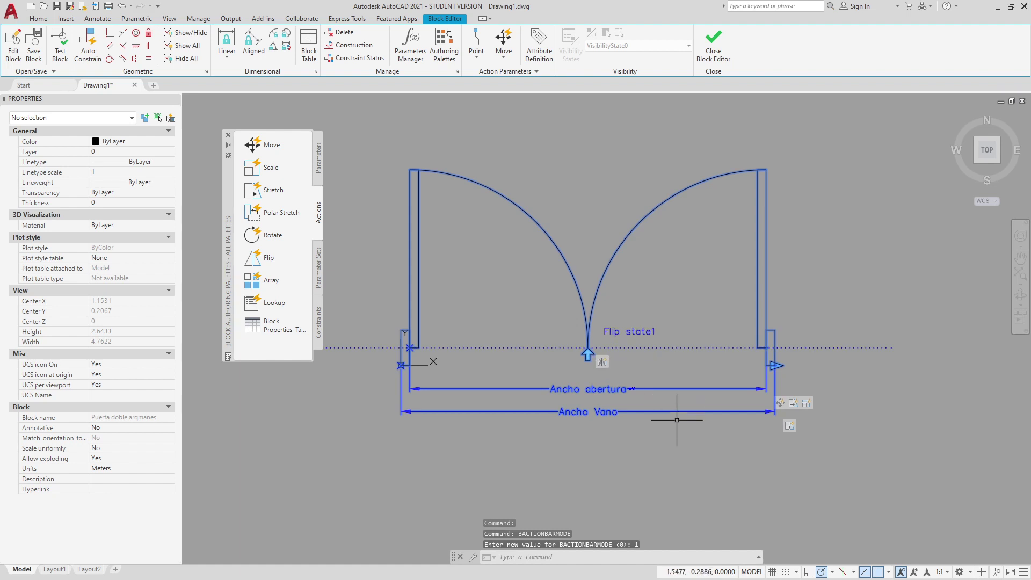
Step: Test-flip the doors and stretch them wider, then back to 1.956, and close the test
click(55, 48)
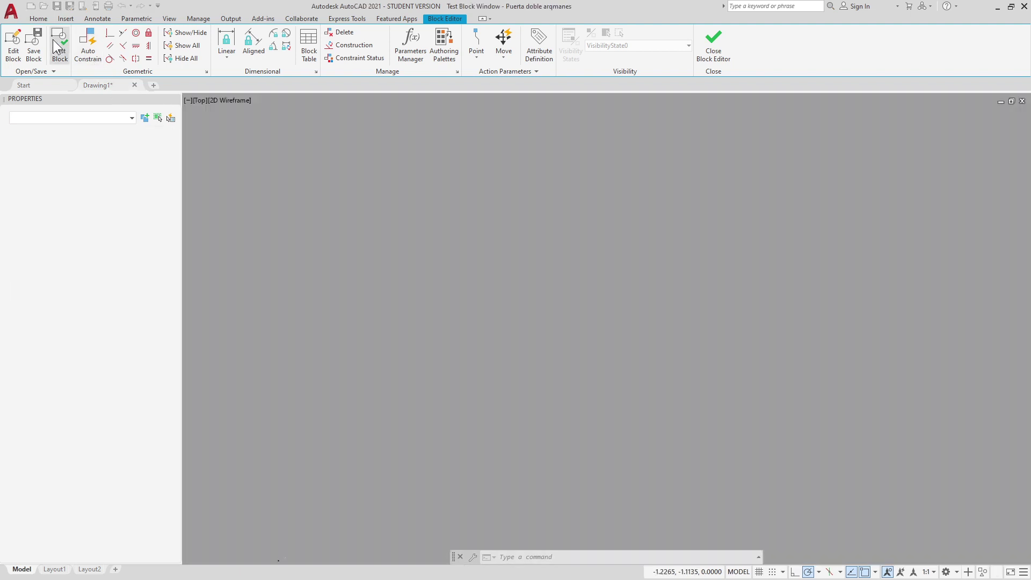
click(773, 327)
click(656, 254)
click(606, 356)
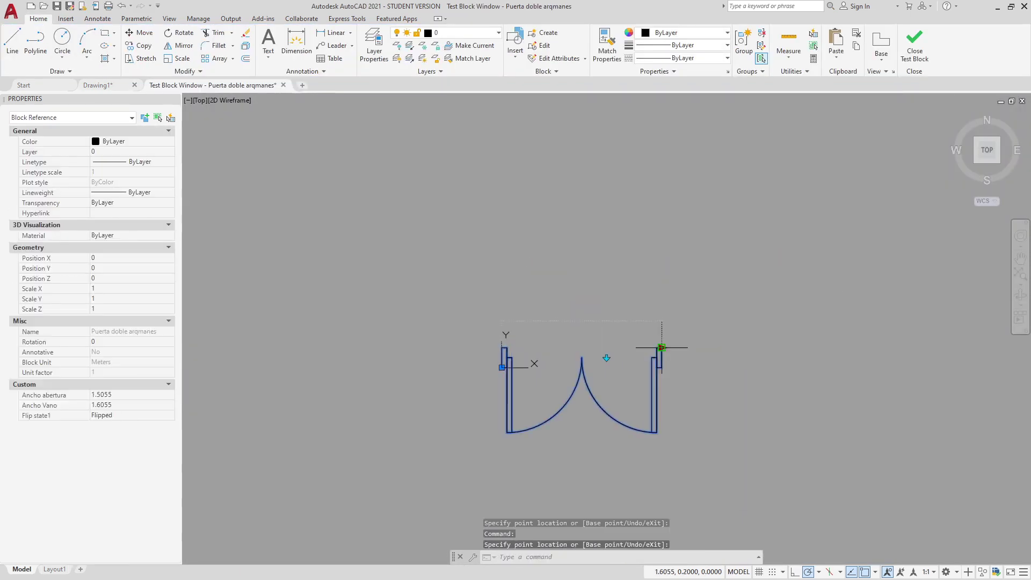
click(661, 350)
click(806, 350)
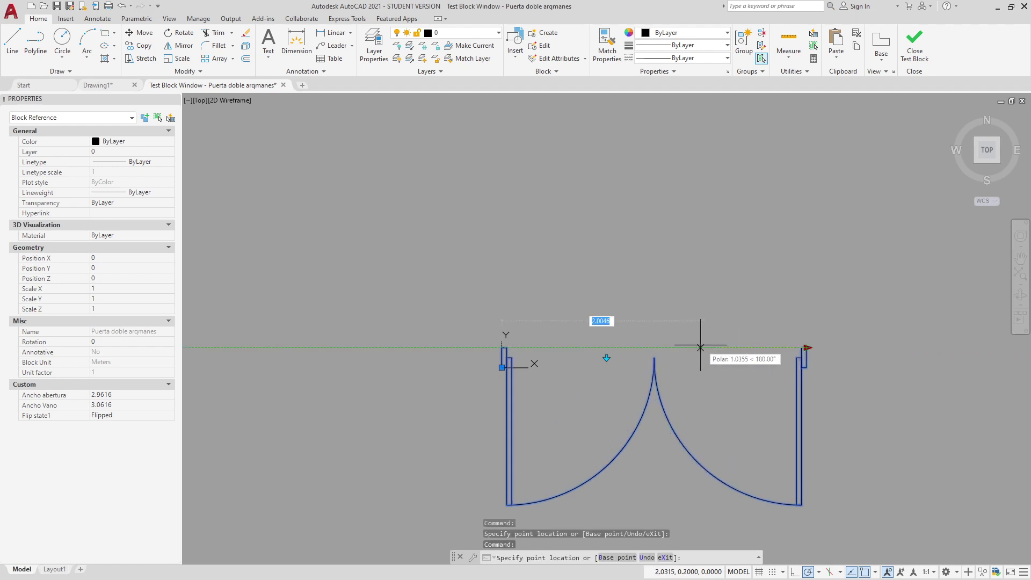
click(695, 349)
click(606, 357)
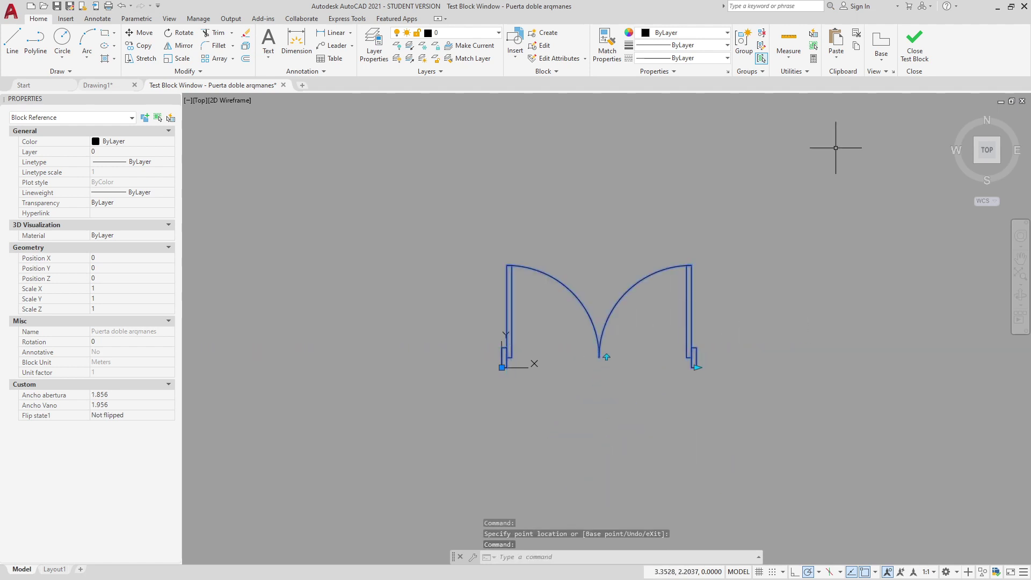
click(919, 44)
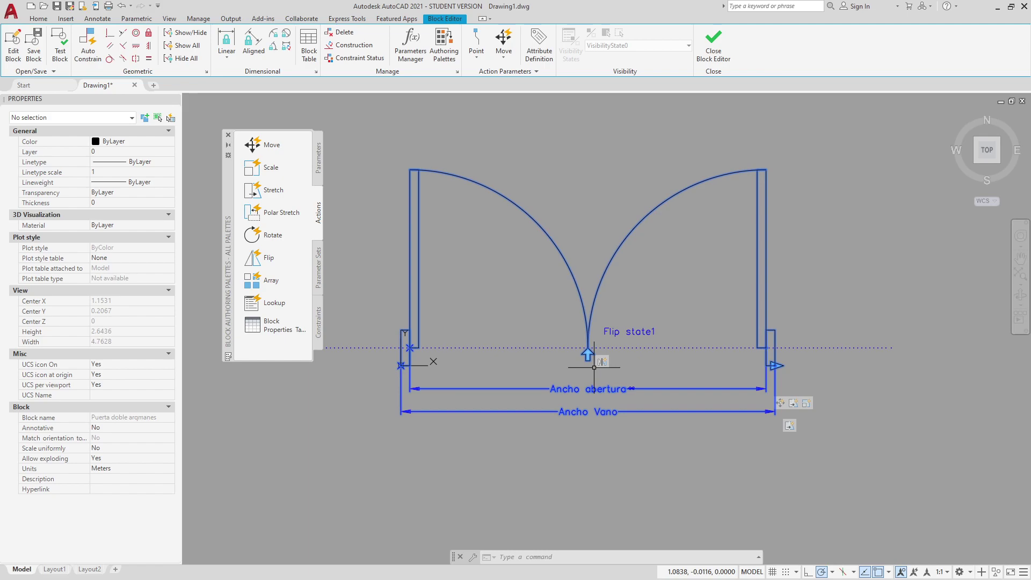
Step: In a second test window, widen the right door, then narrow it back
click(60, 54)
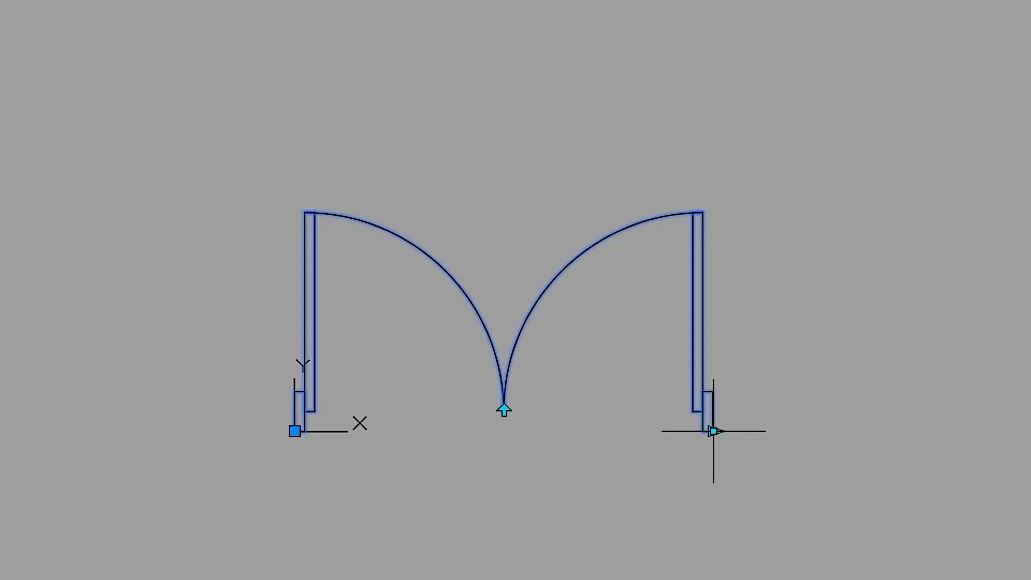
click(714, 430)
click(889, 440)
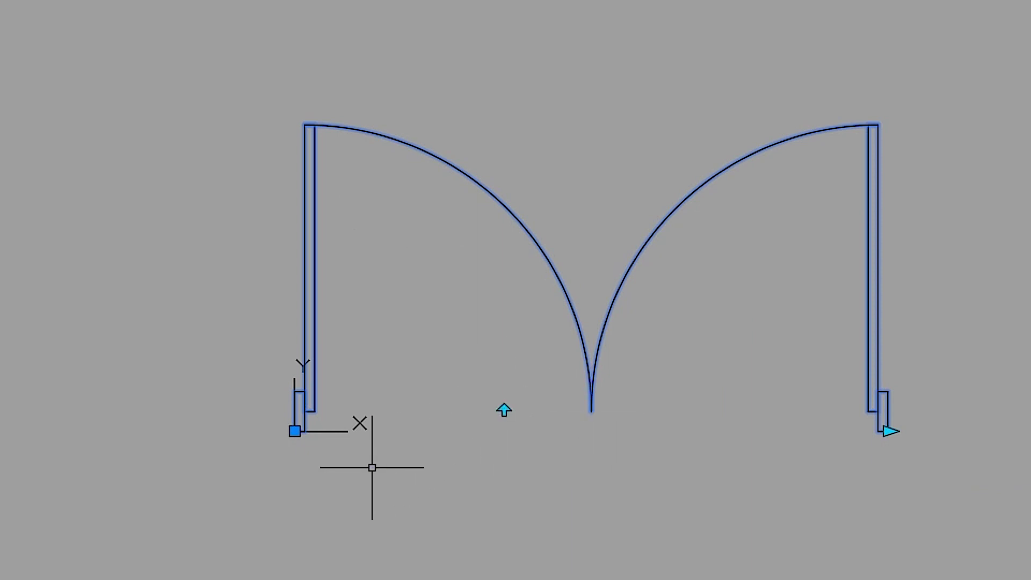
click(891, 431)
click(665, 431)
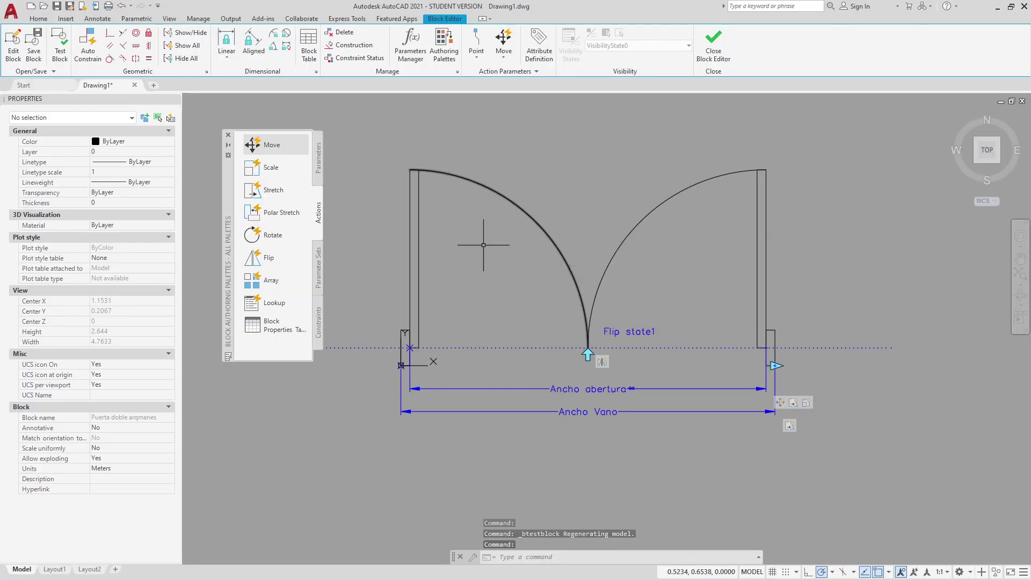
Step: Add a Move action on the Ancho Vano end point carrying Flip state1, with distance multiplier 0.5
click(269, 144)
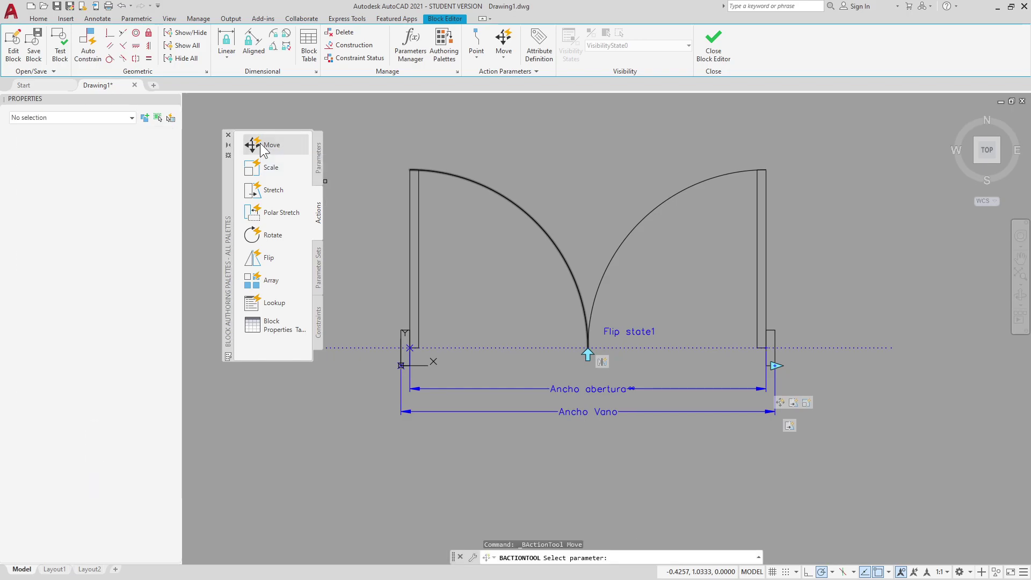
click(744, 519)
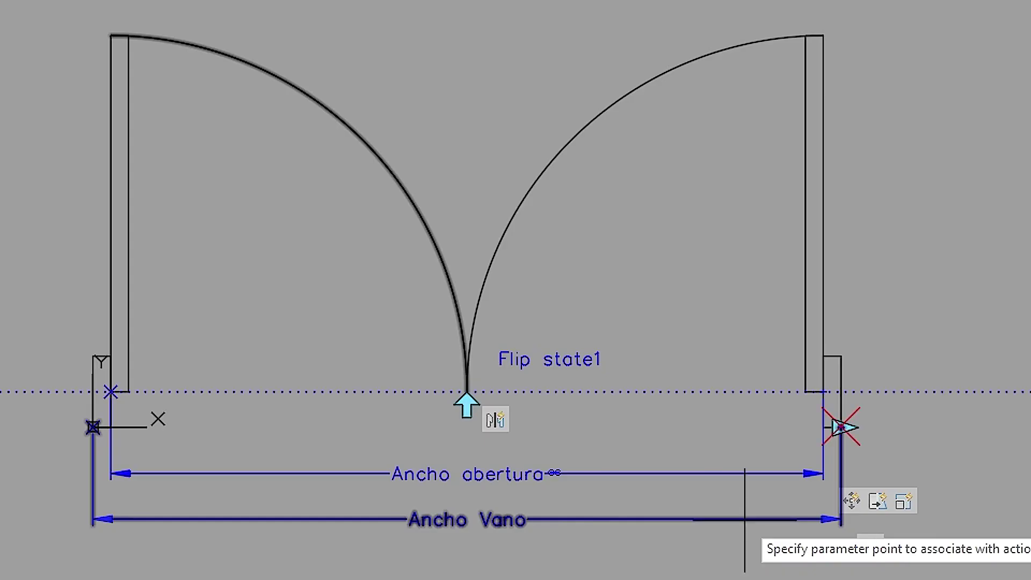
click(840, 427)
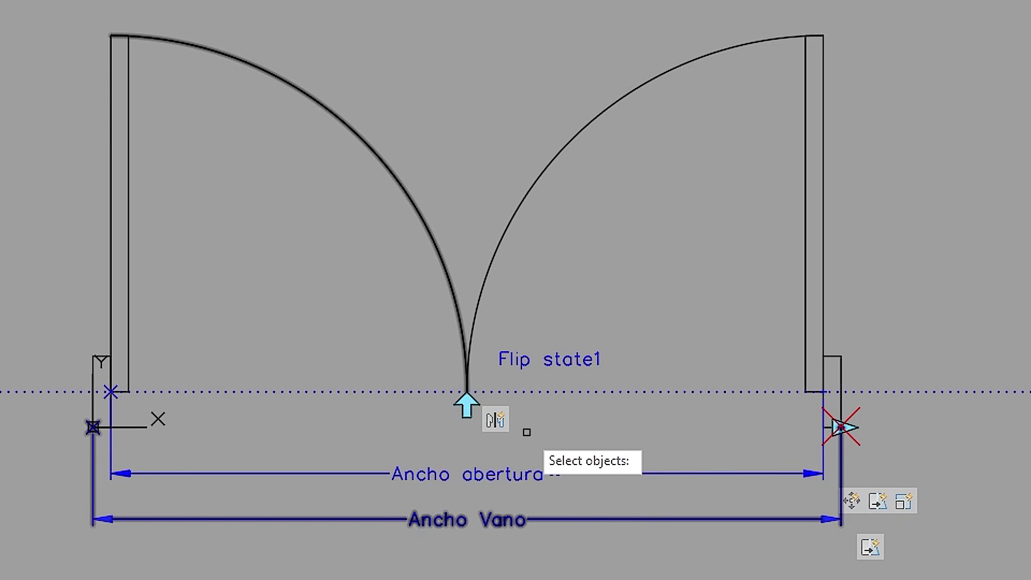
click(556, 426)
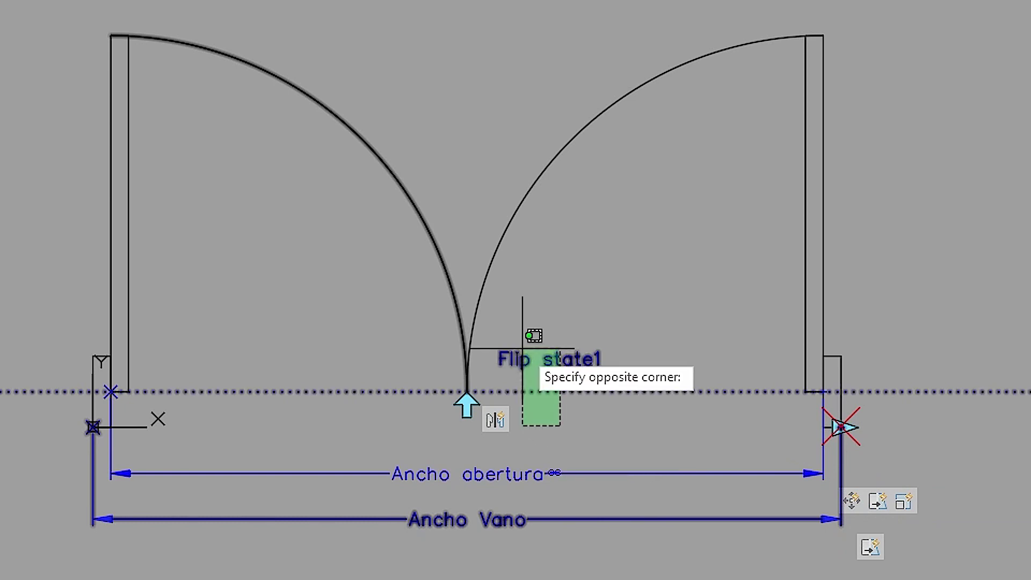
click(523, 298)
key(Return)
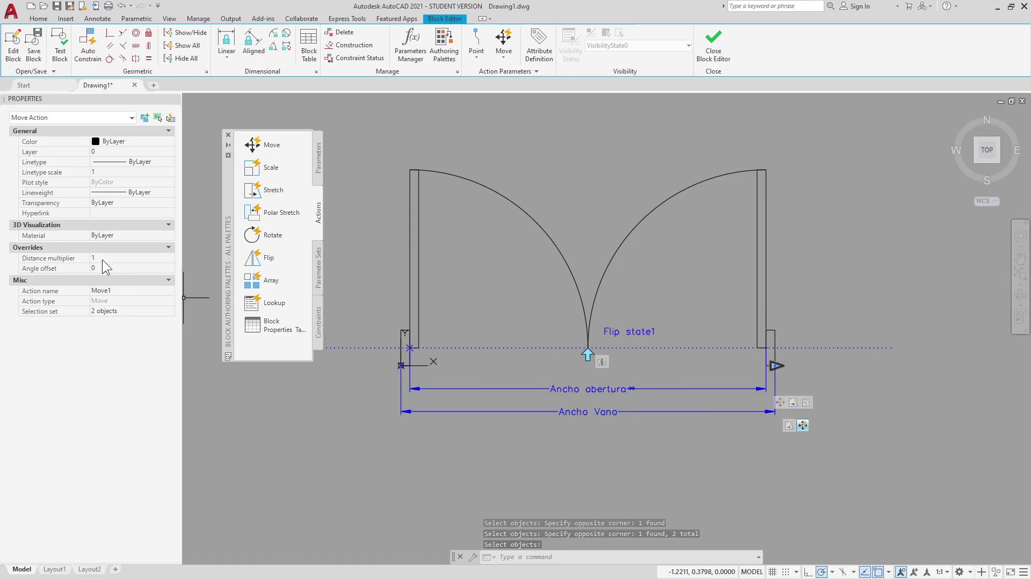
click(102, 259)
text(0.5)
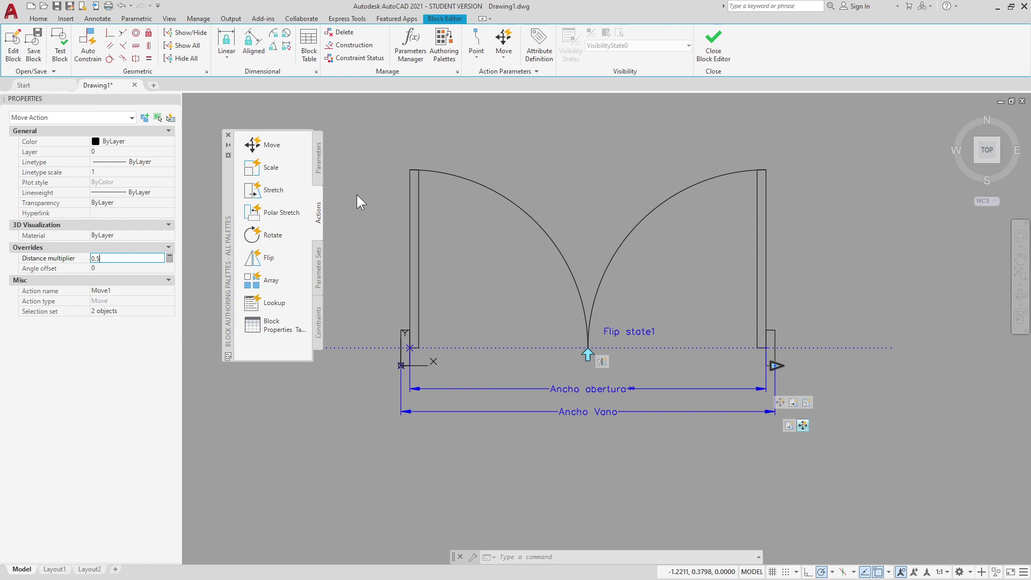
Step: Test-stretch the door to 2.6682 and flip it both ways, checking the flip arrow stays centred
click(56, 44)
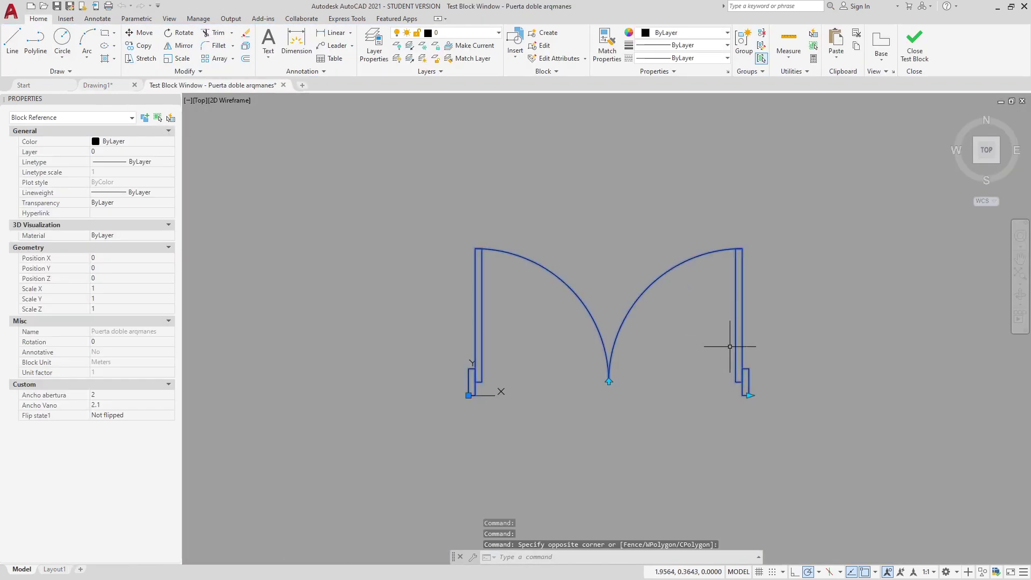
click(748, 398)
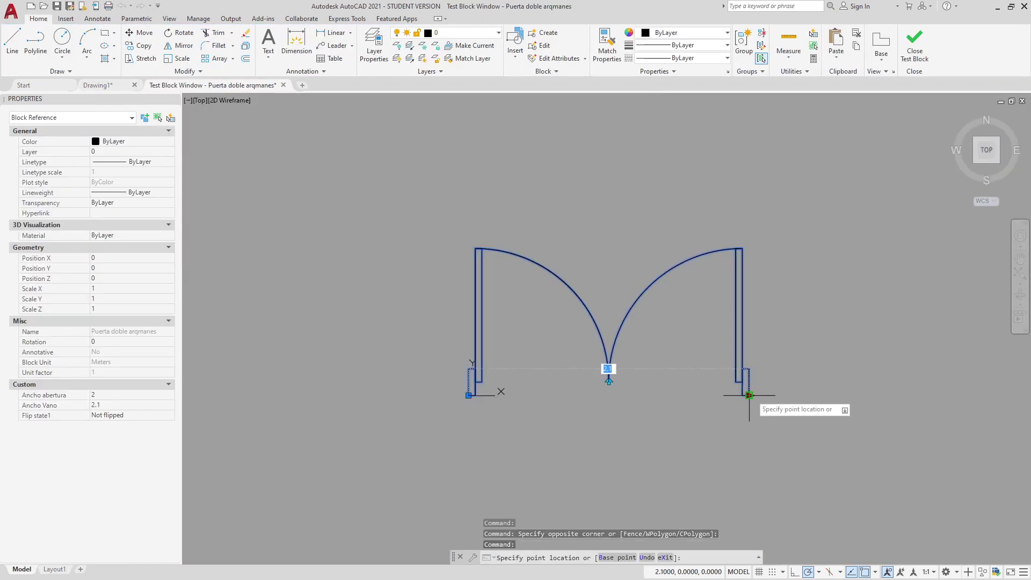
click(822, 390)
click(821, 390)
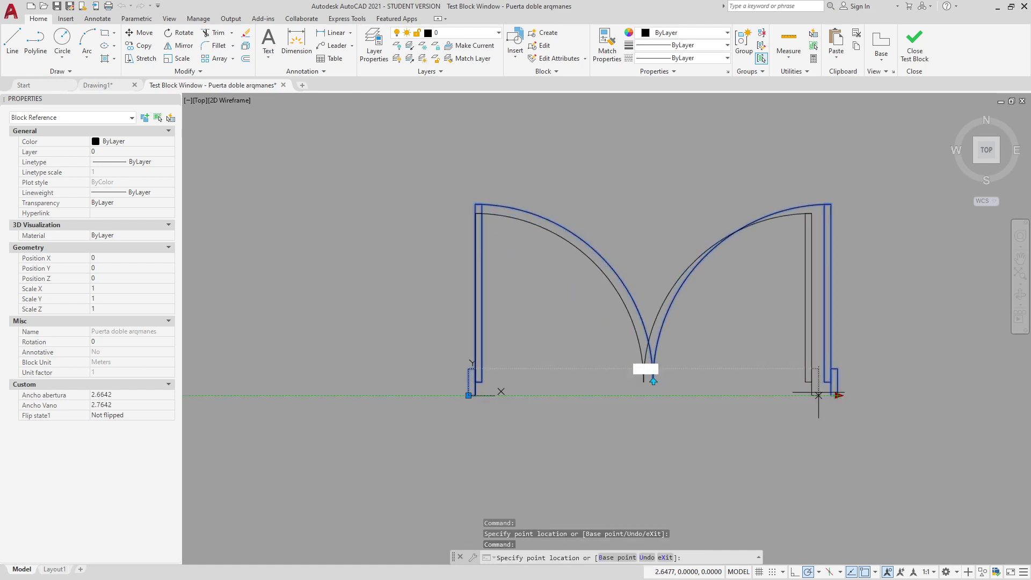
click(839, 395)
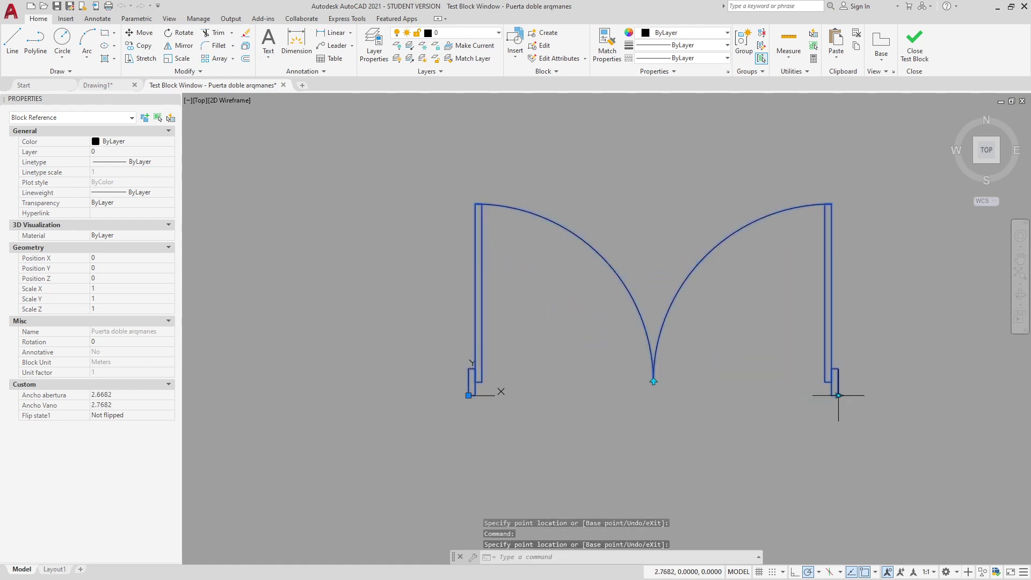
click(653, 382)
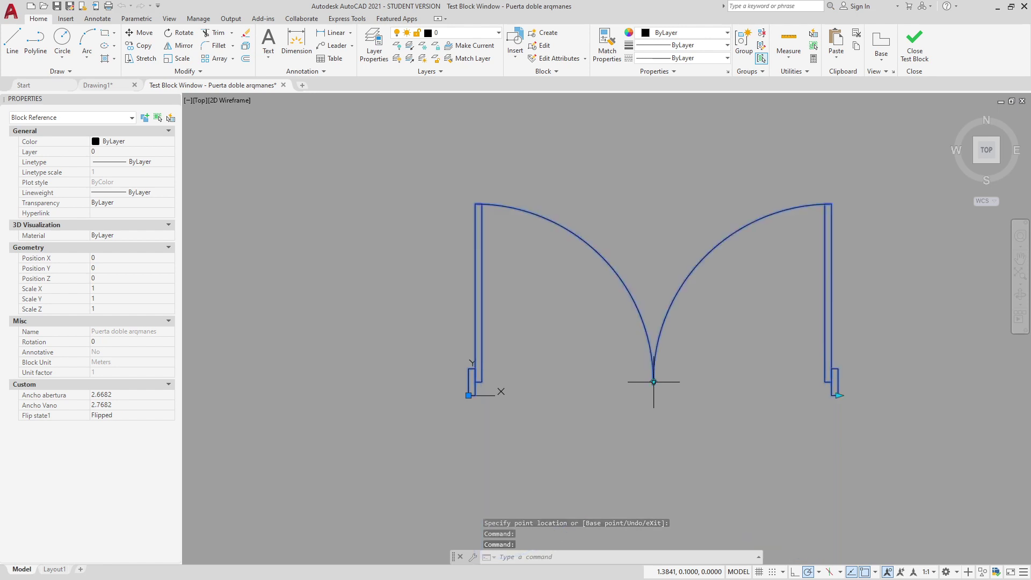
click(654, 382)
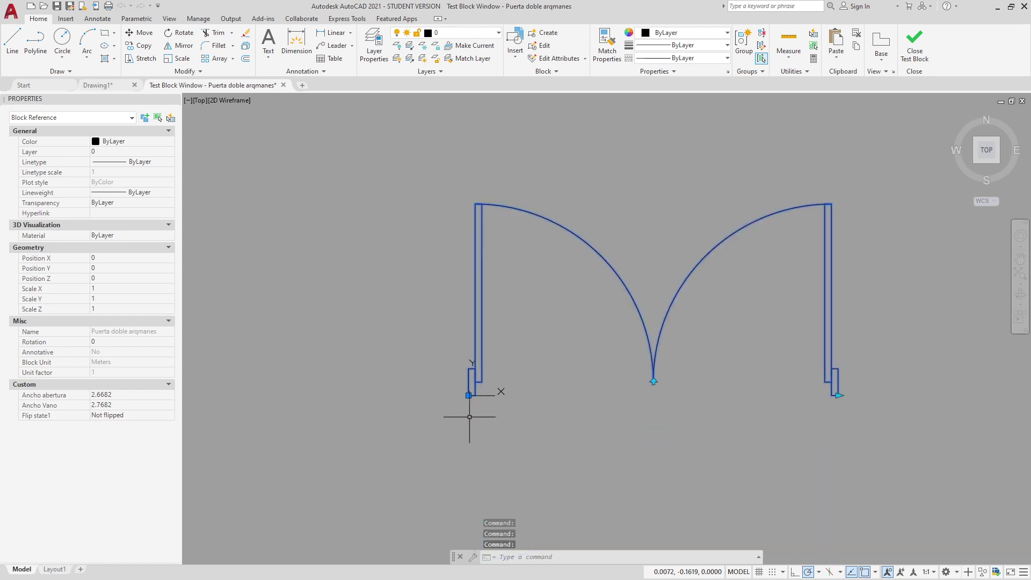
Step: Undo the last test change, then close the test window and the Block Editor
key(ctrl+z)
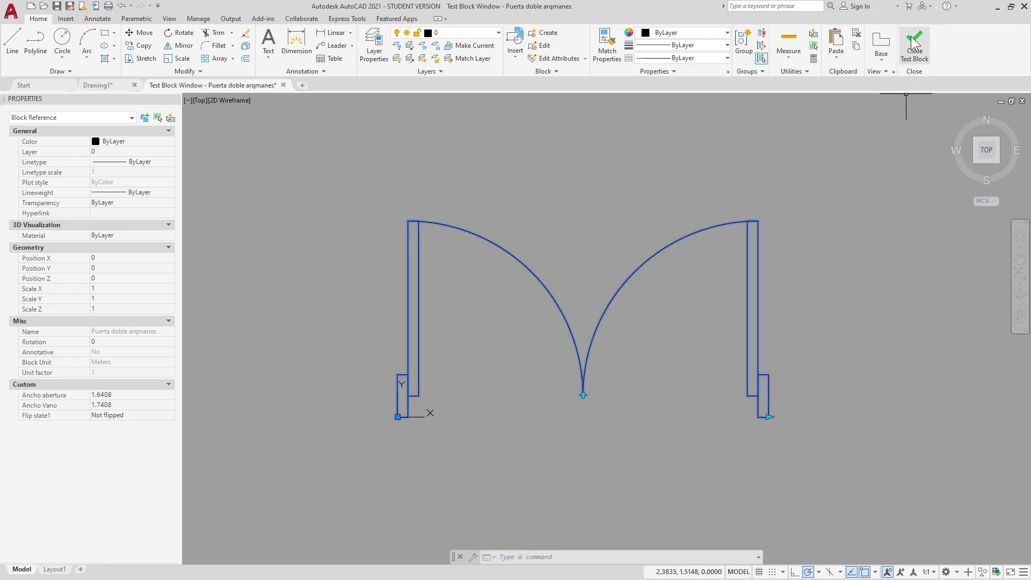
click(915, 52)
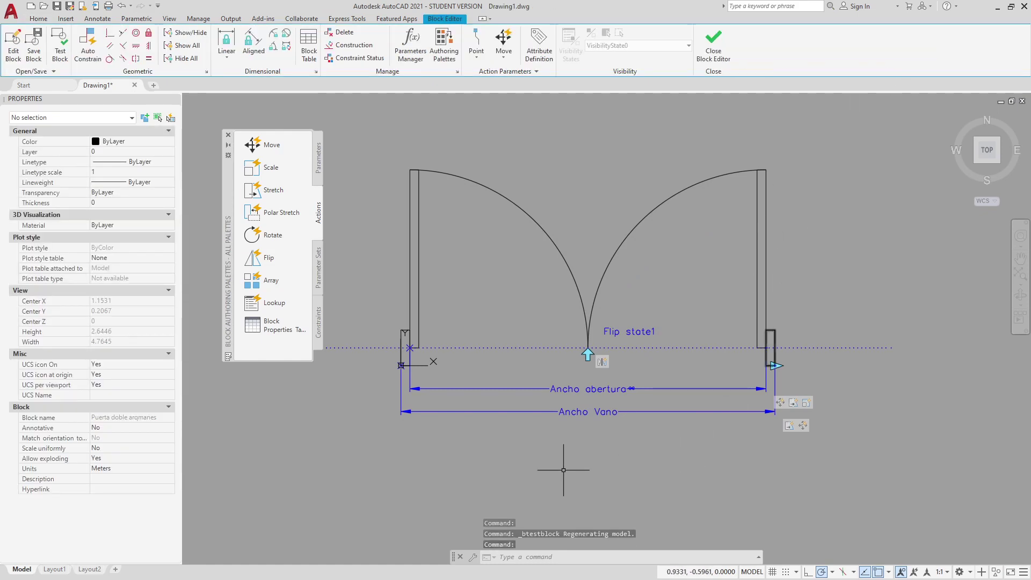
click(710, 49)
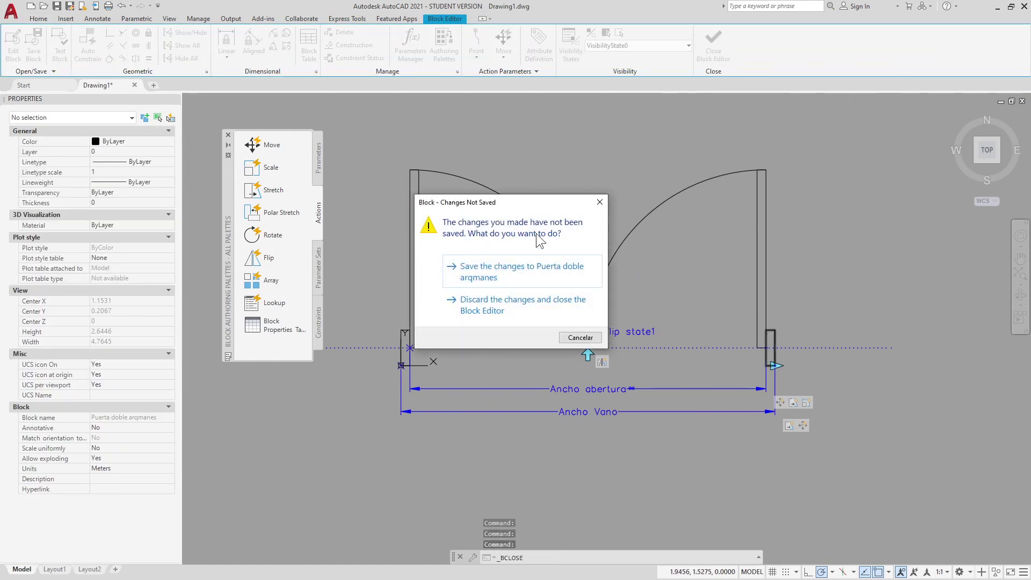